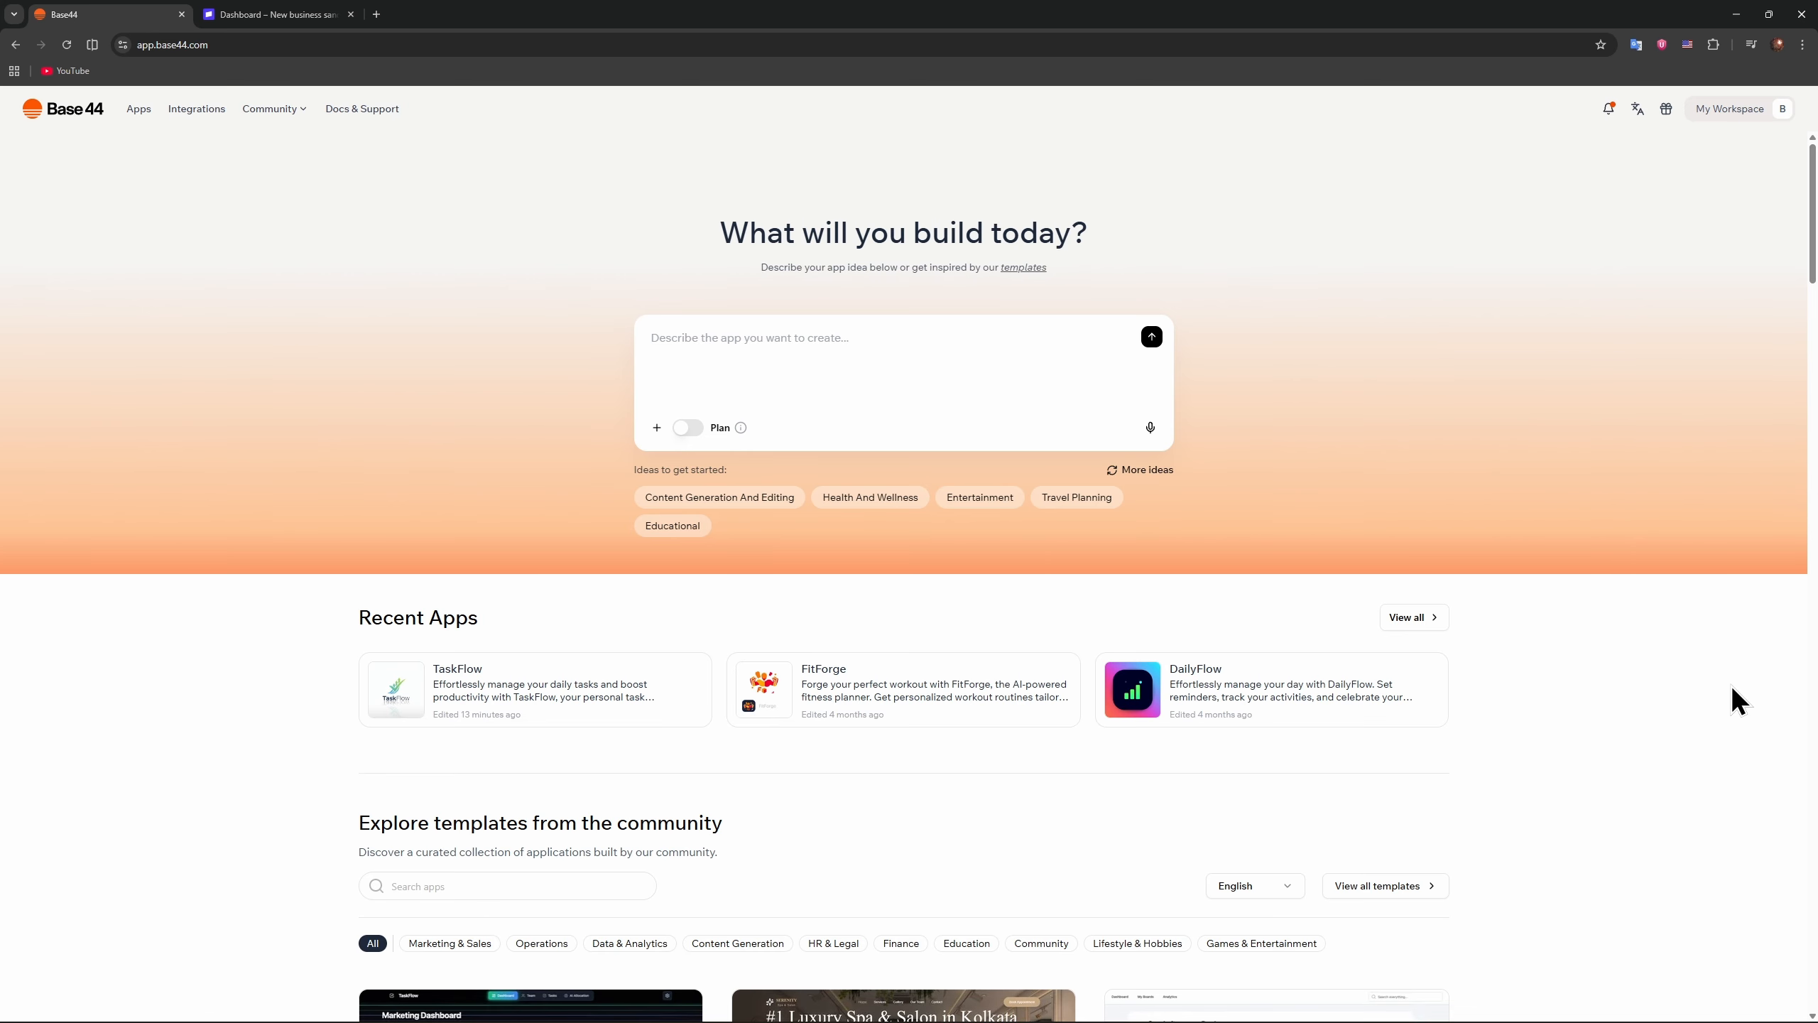
Step: Search the web for "stripe" in a new incognito window and open the official Stripe website
click(321, 15)
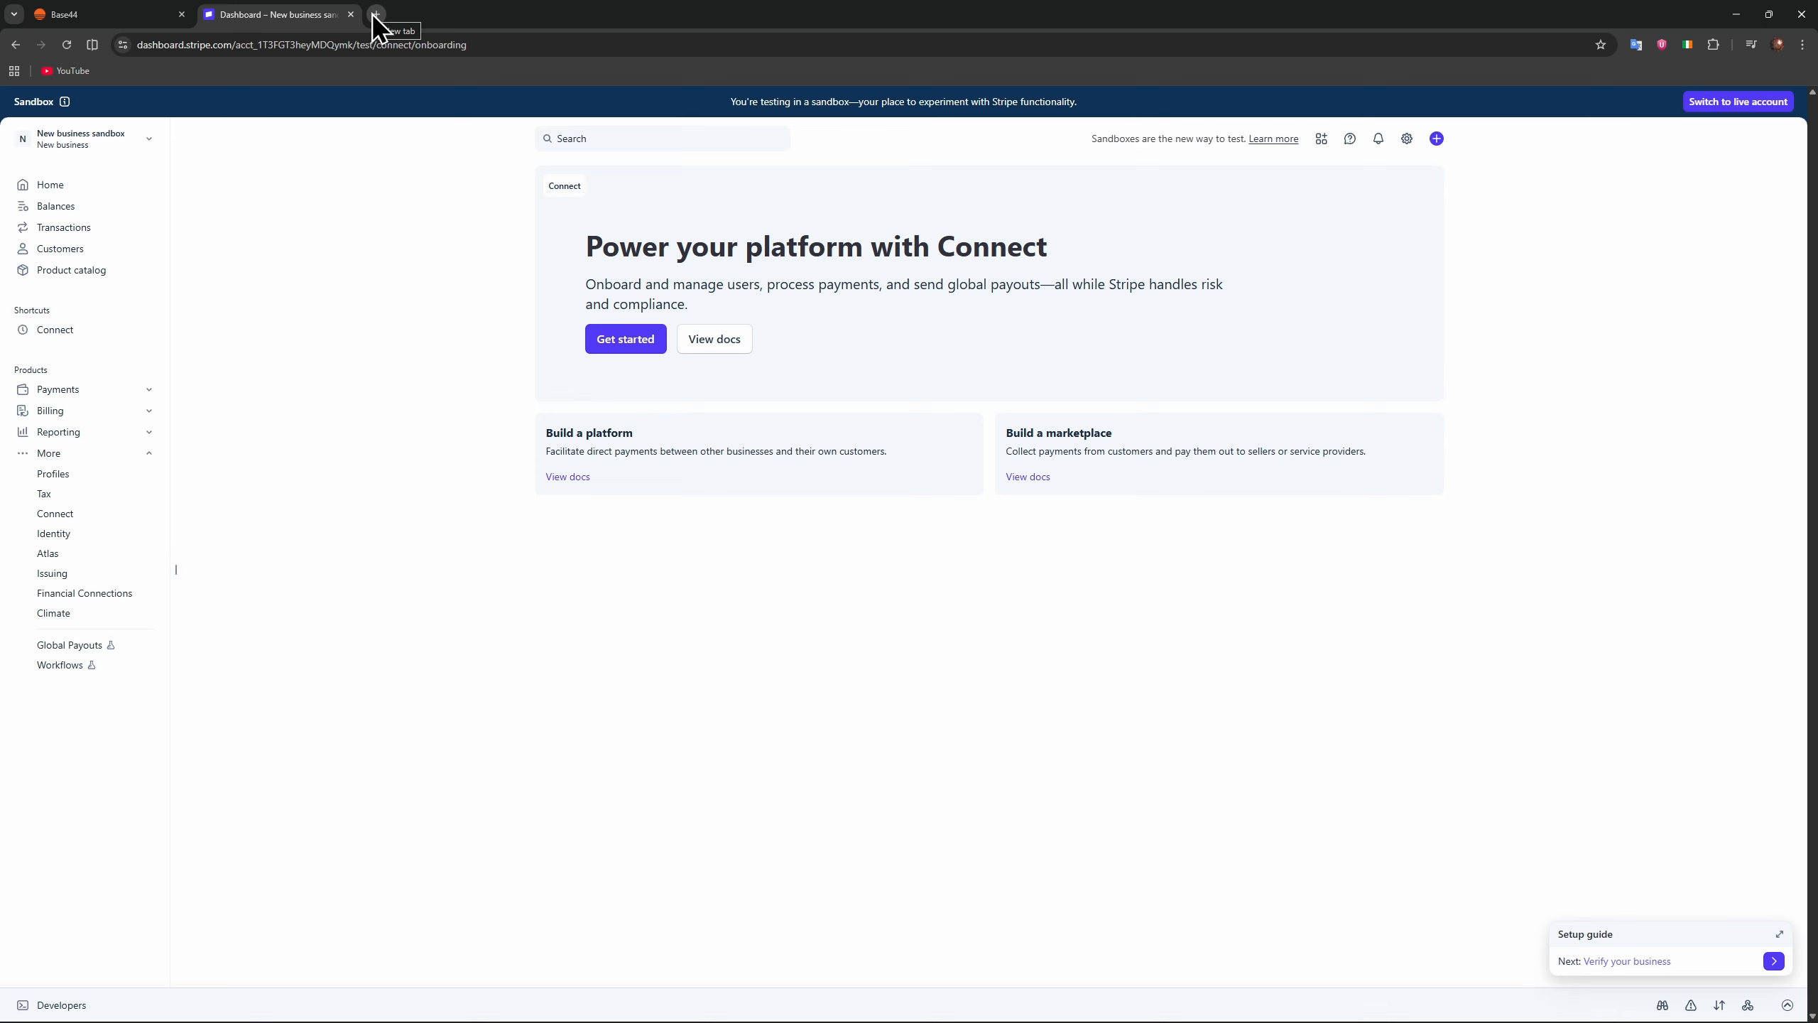
click(1802, 45)
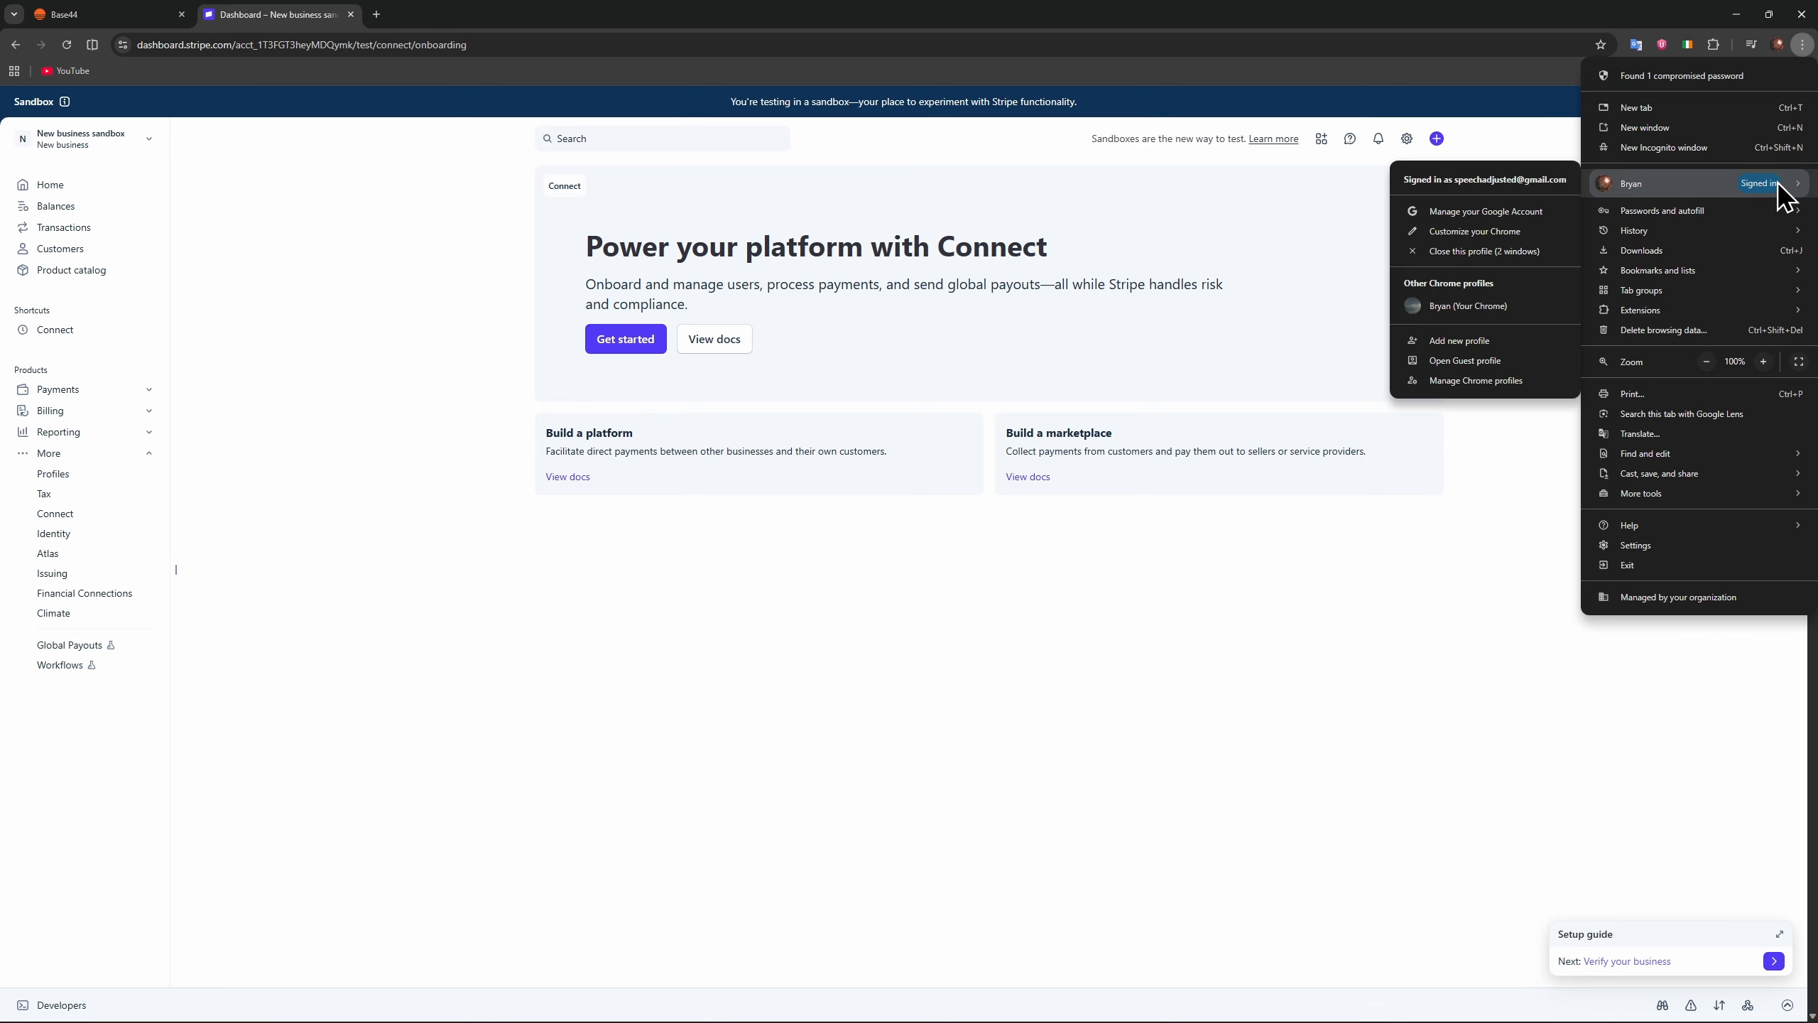
click(1671, 151)
text(s)
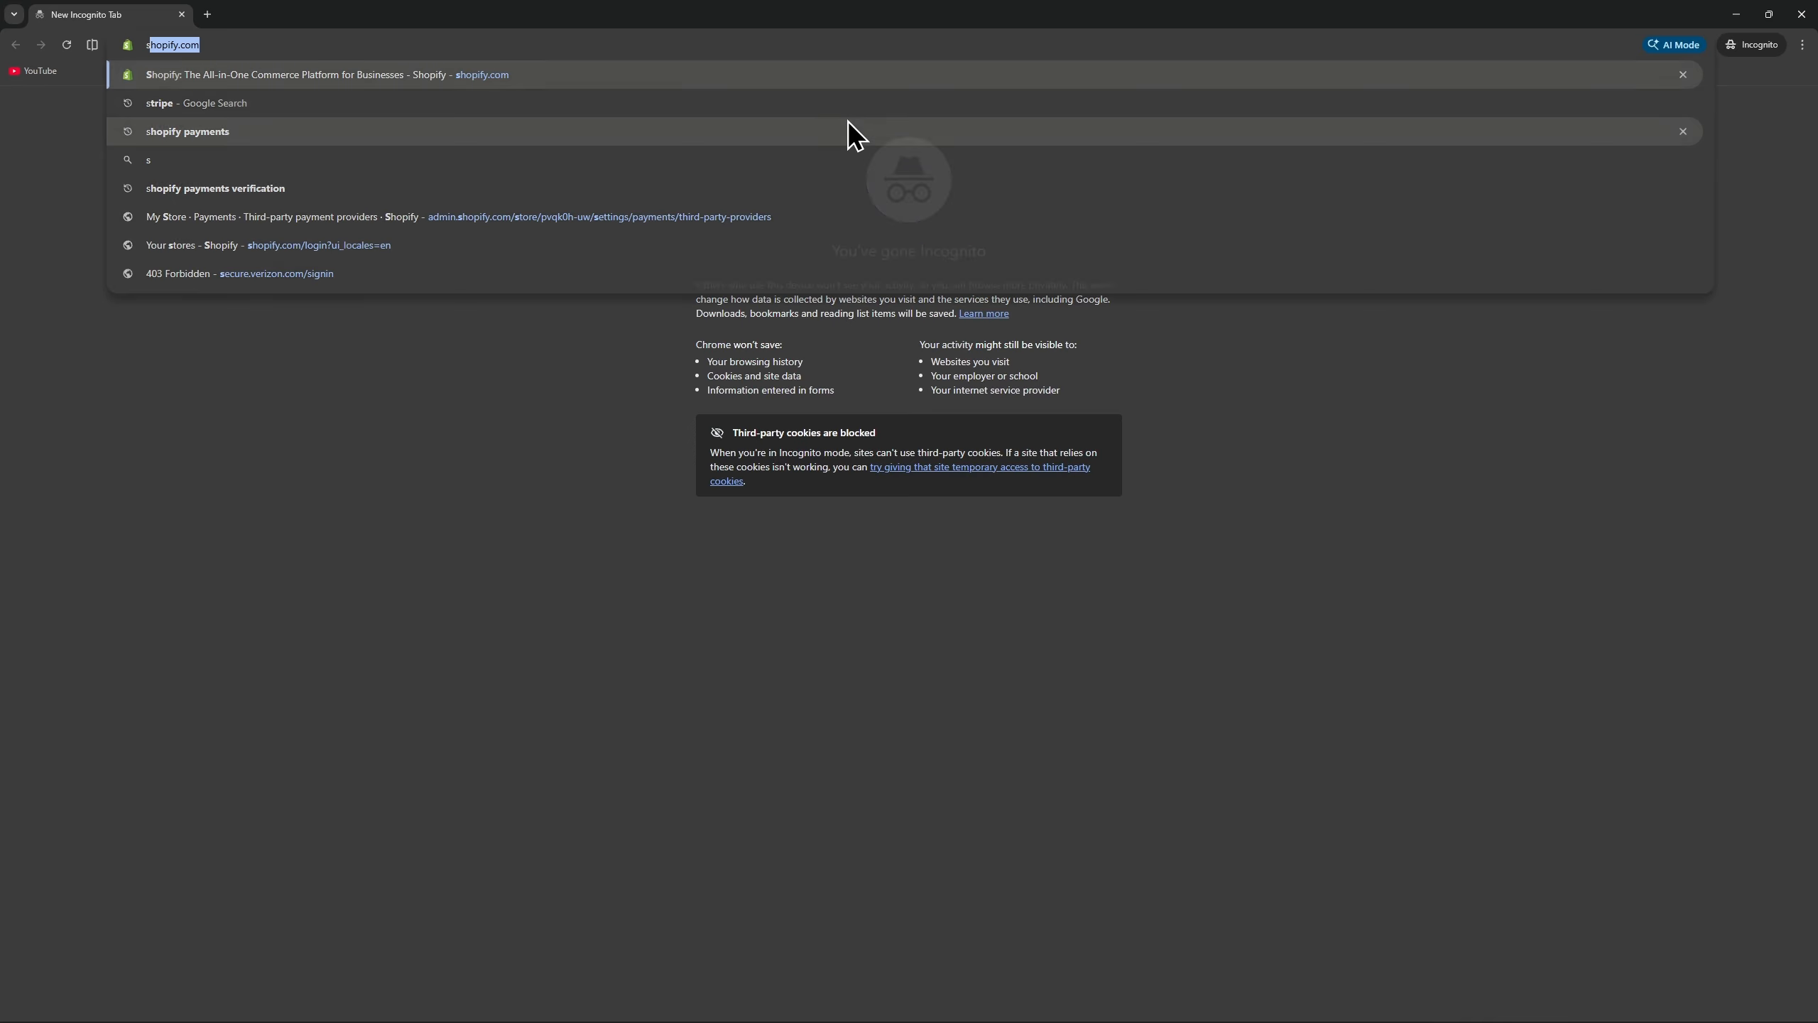
text(tripe)
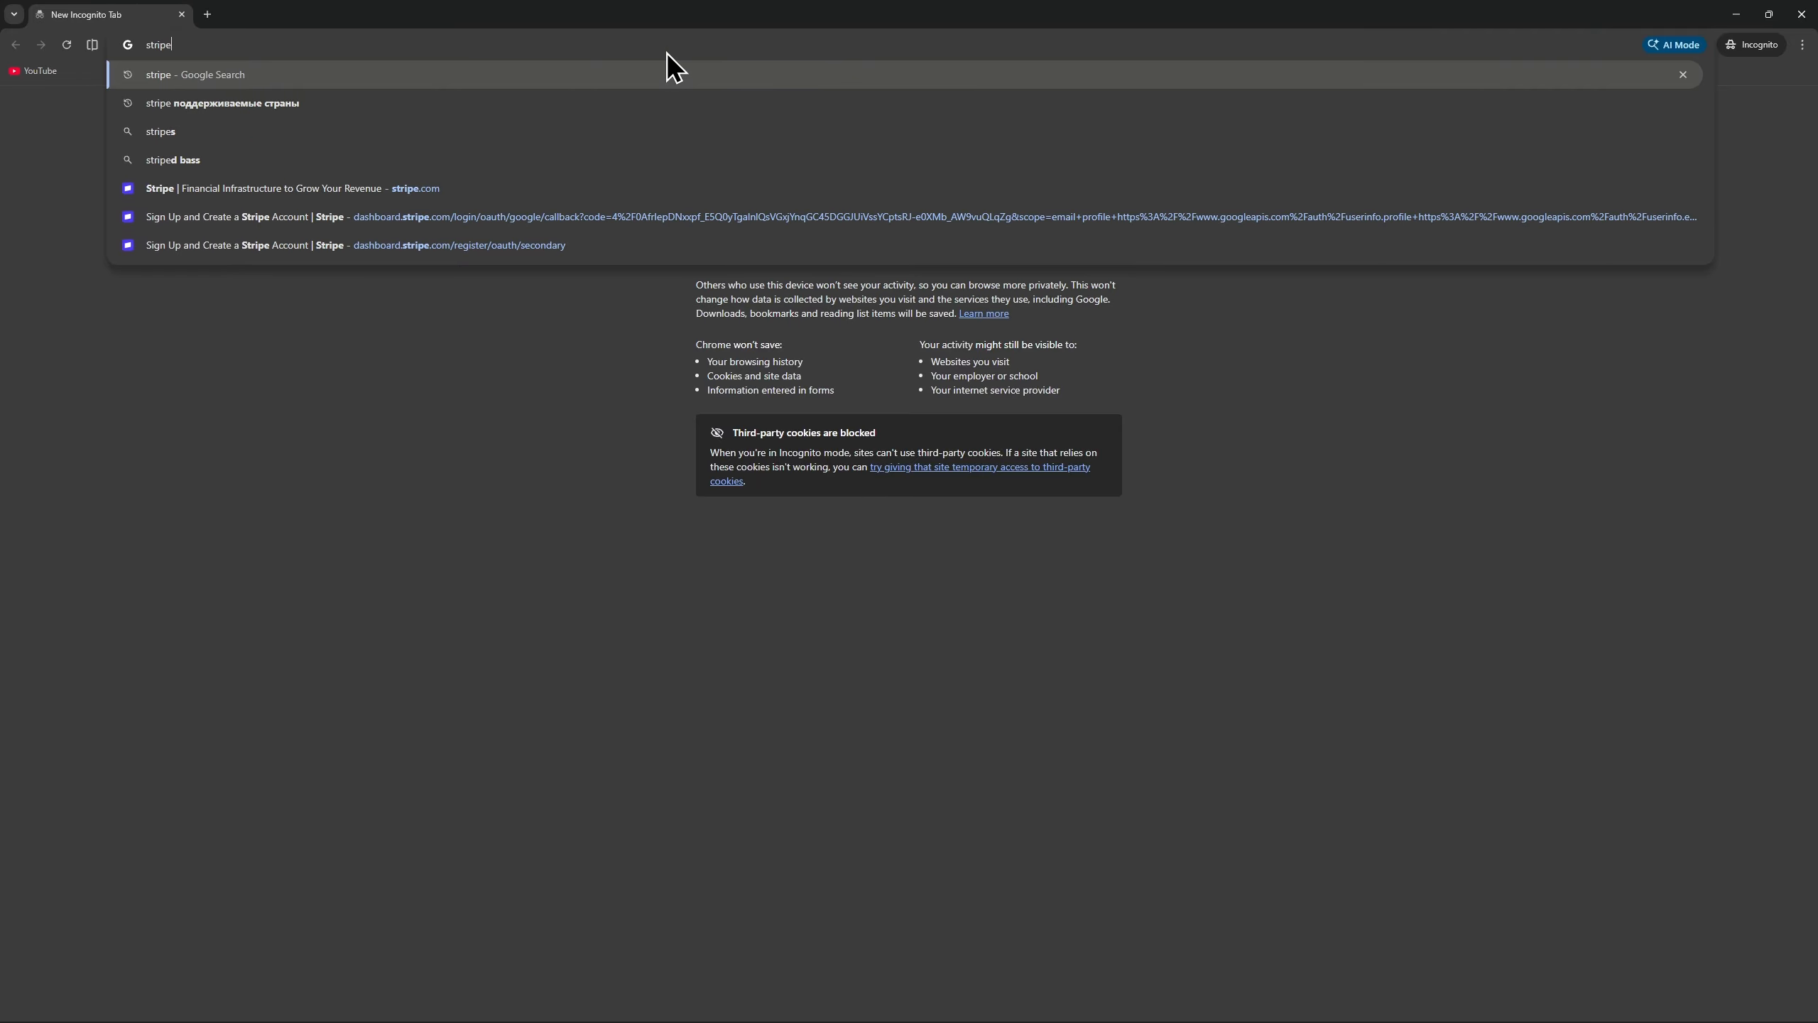
key(Return)
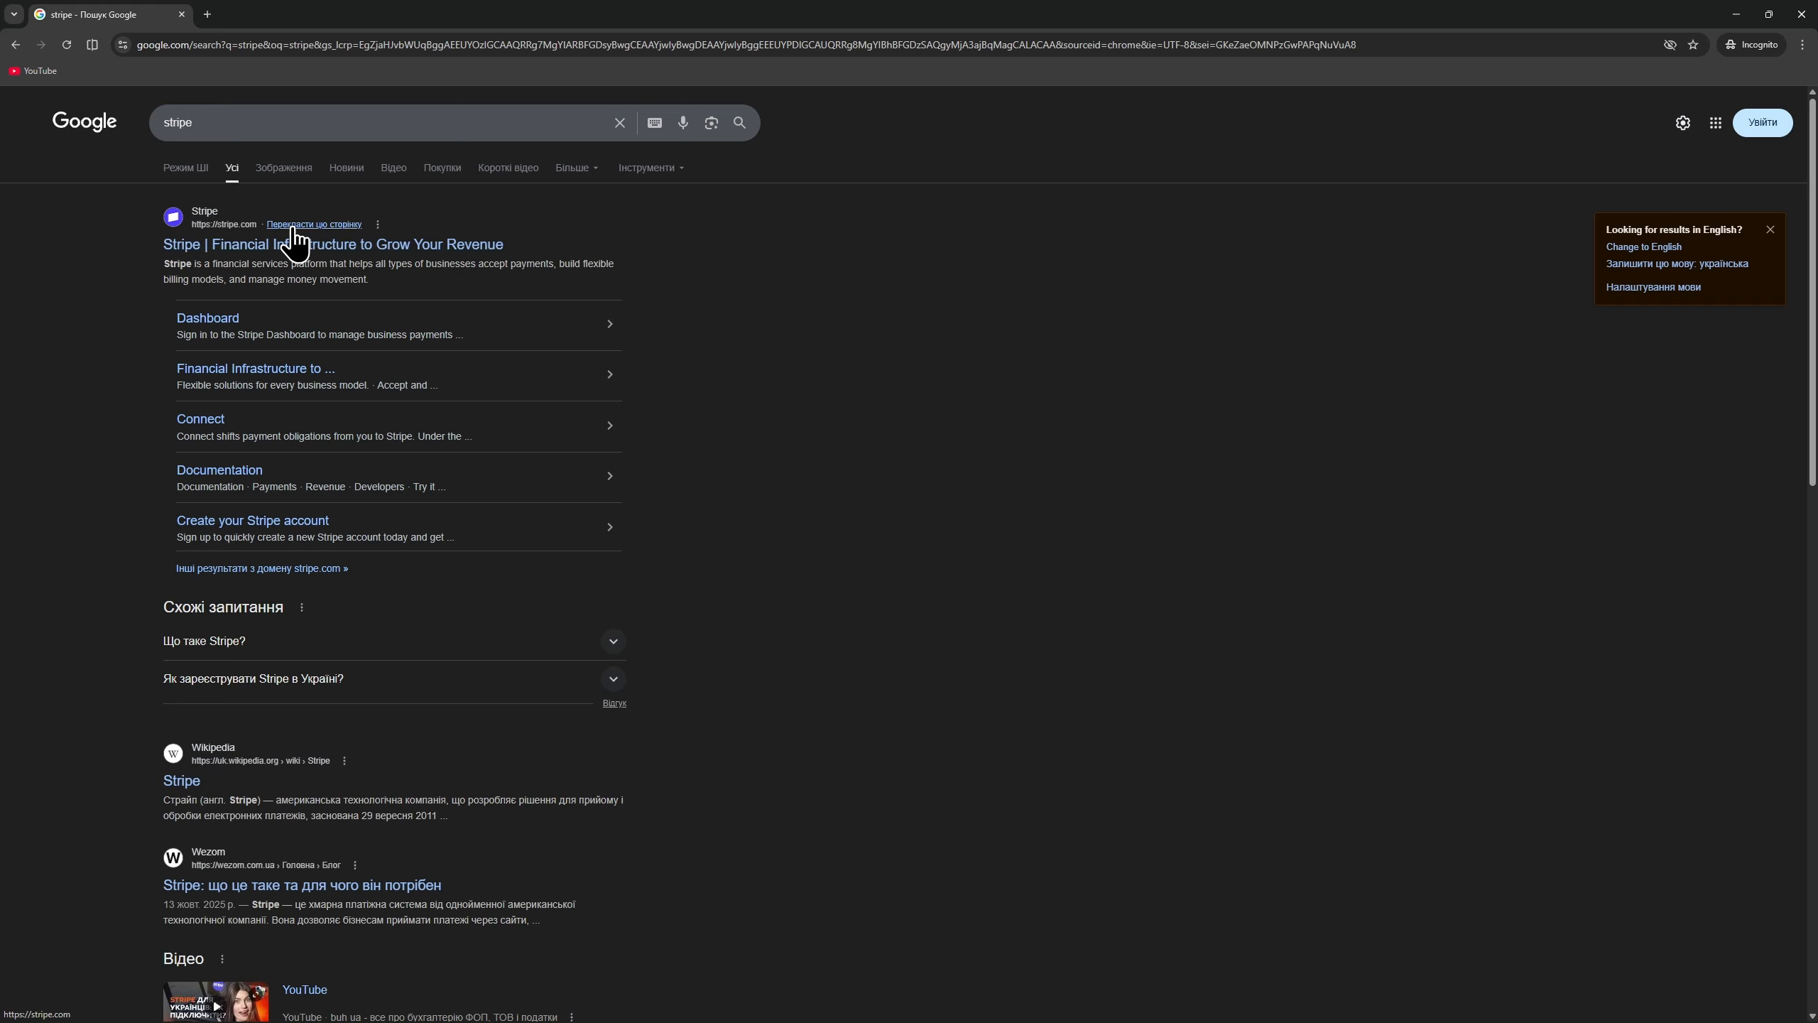
click(287, 242)
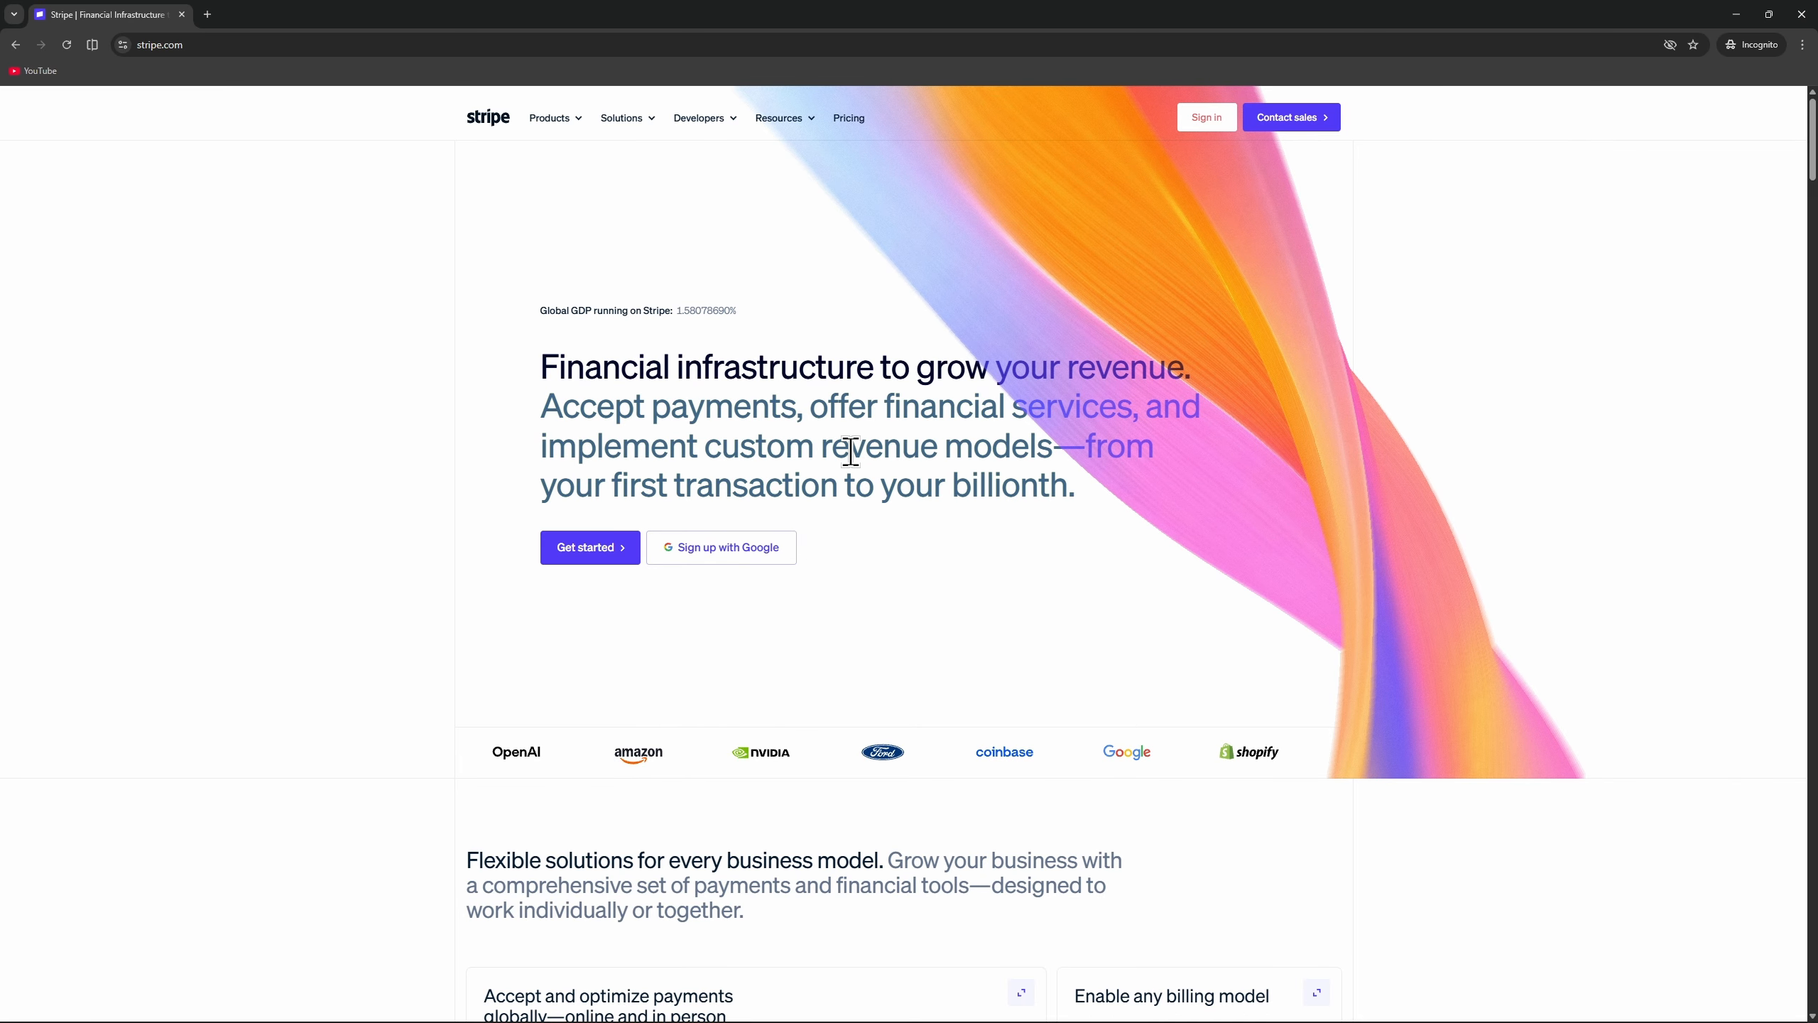
Step: Open the Stripe account registration form, look through the available countries and close the incognito window
click(605, 556)
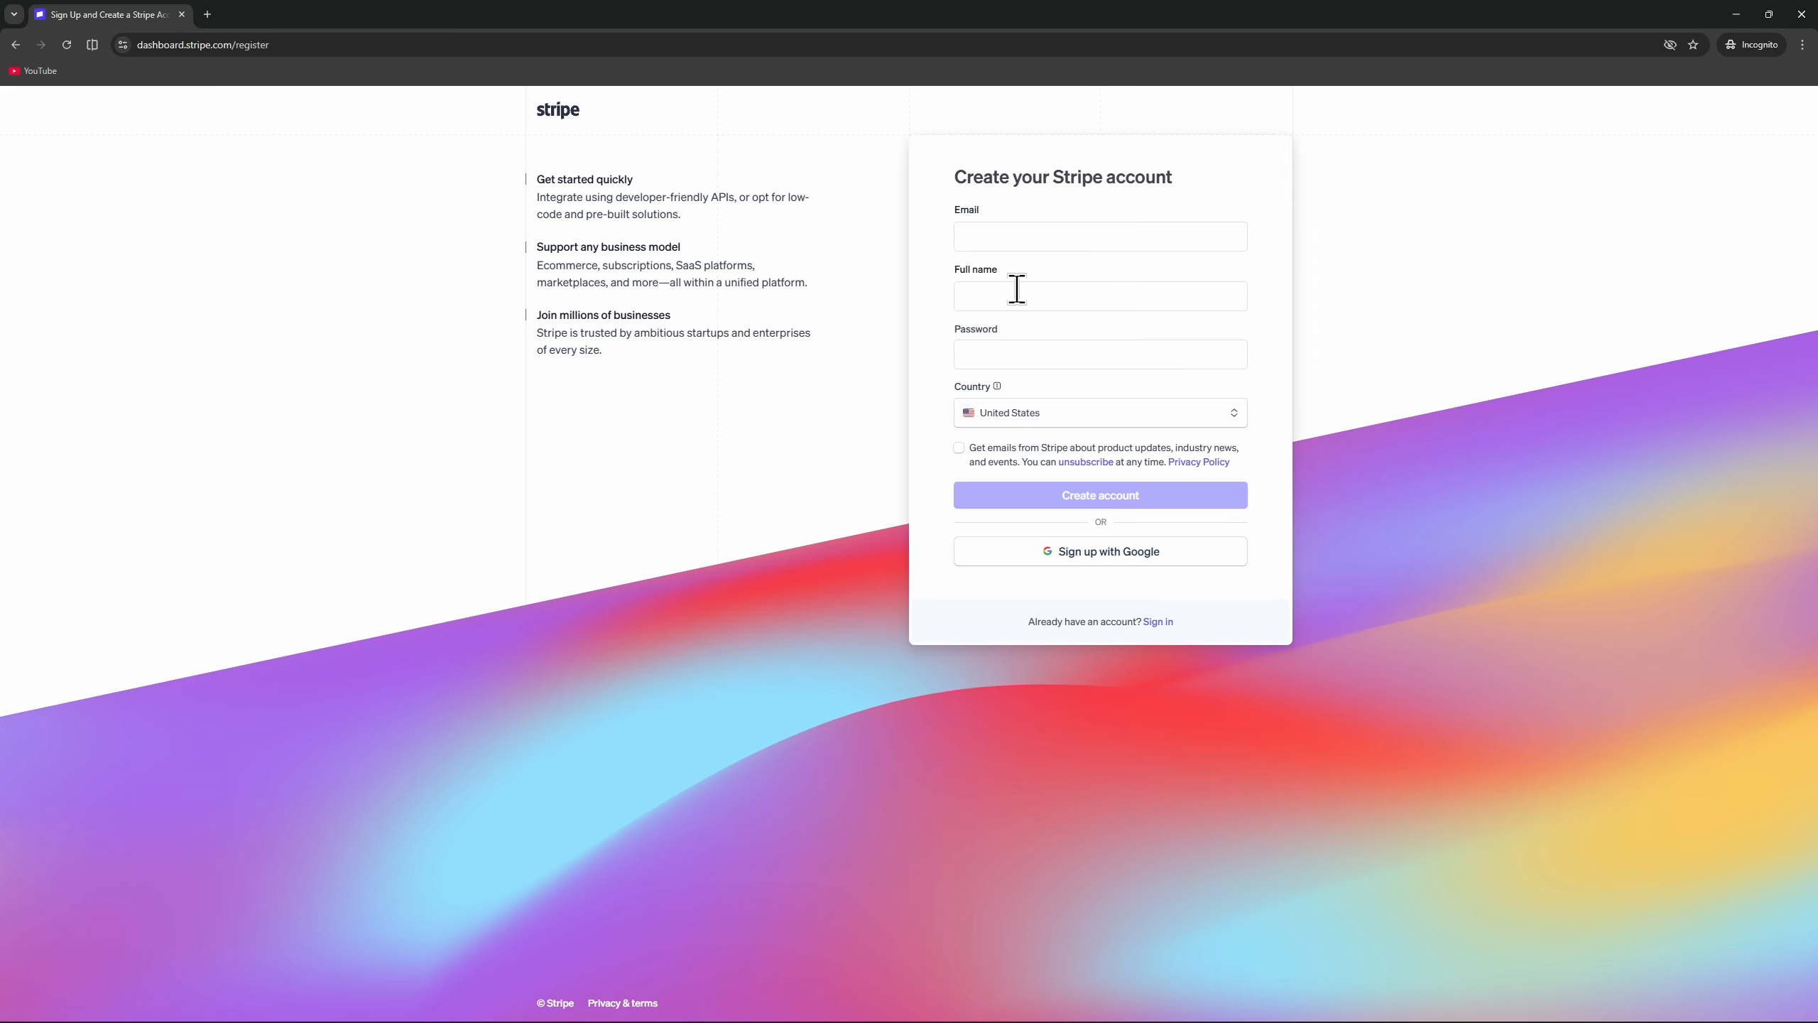
click(1039, 421)
scroll(1038, 523, down, 10)
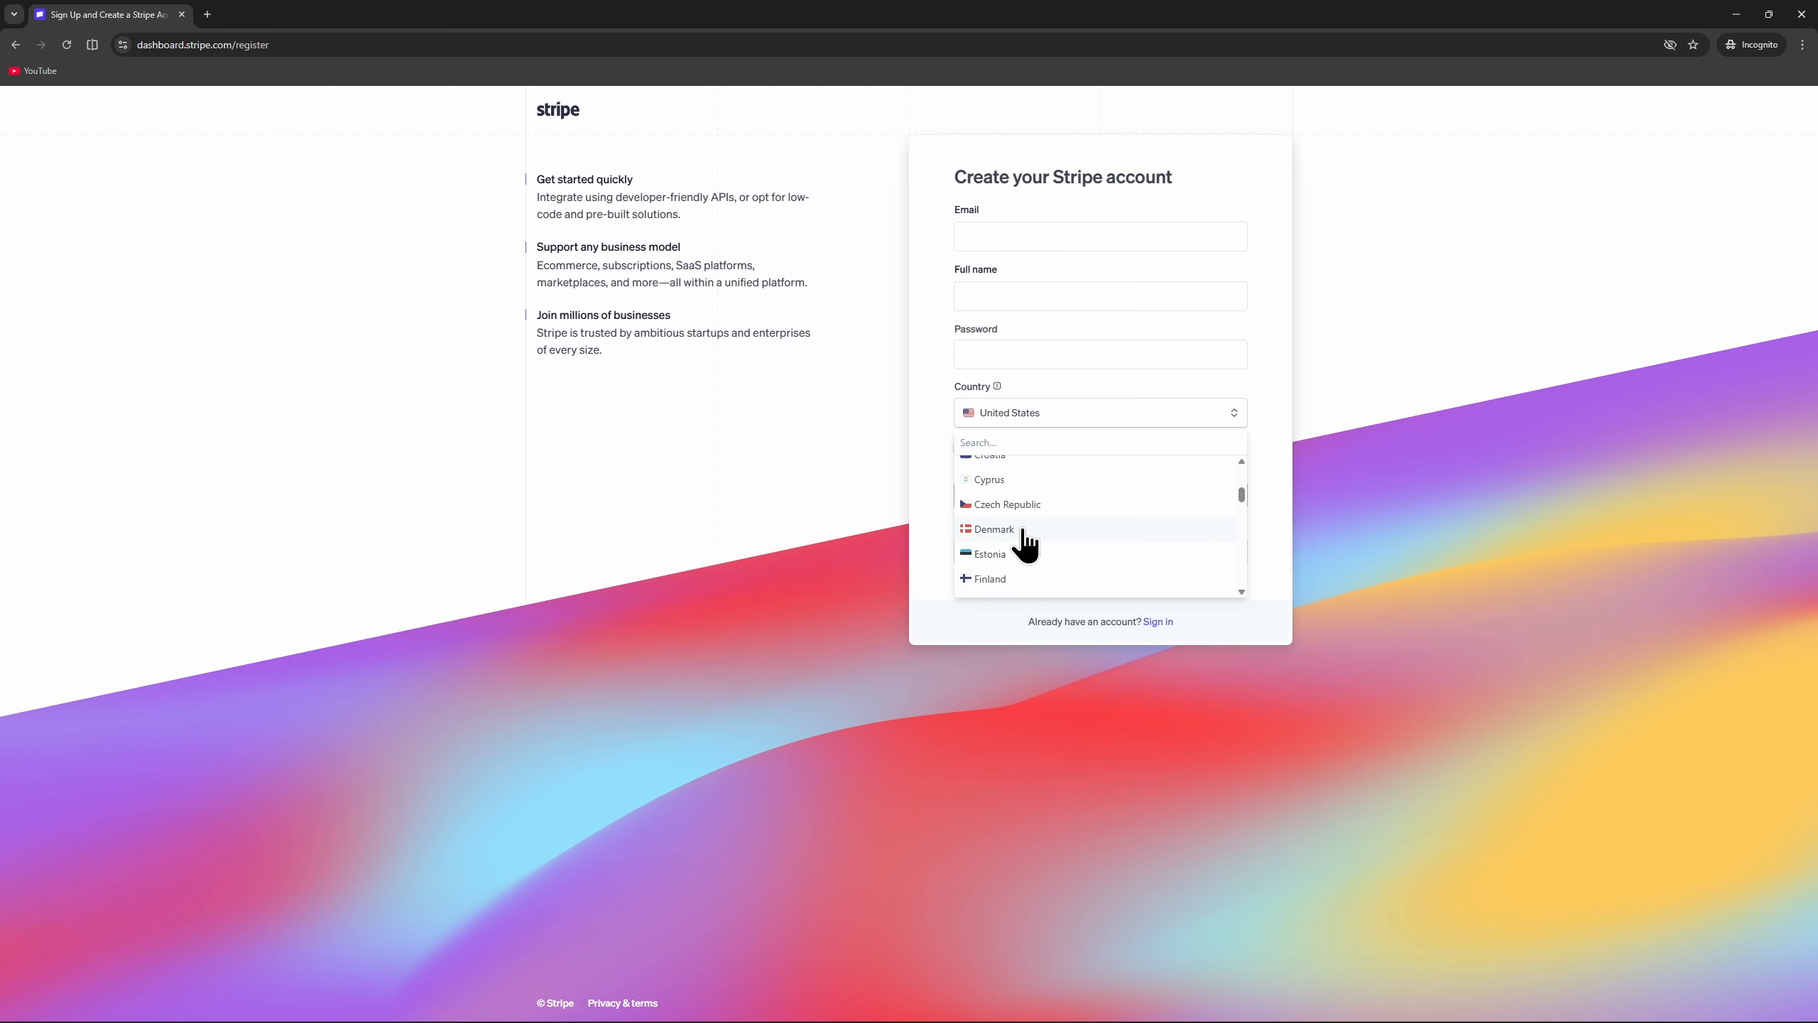
scroll(1053, 512, up, 10)
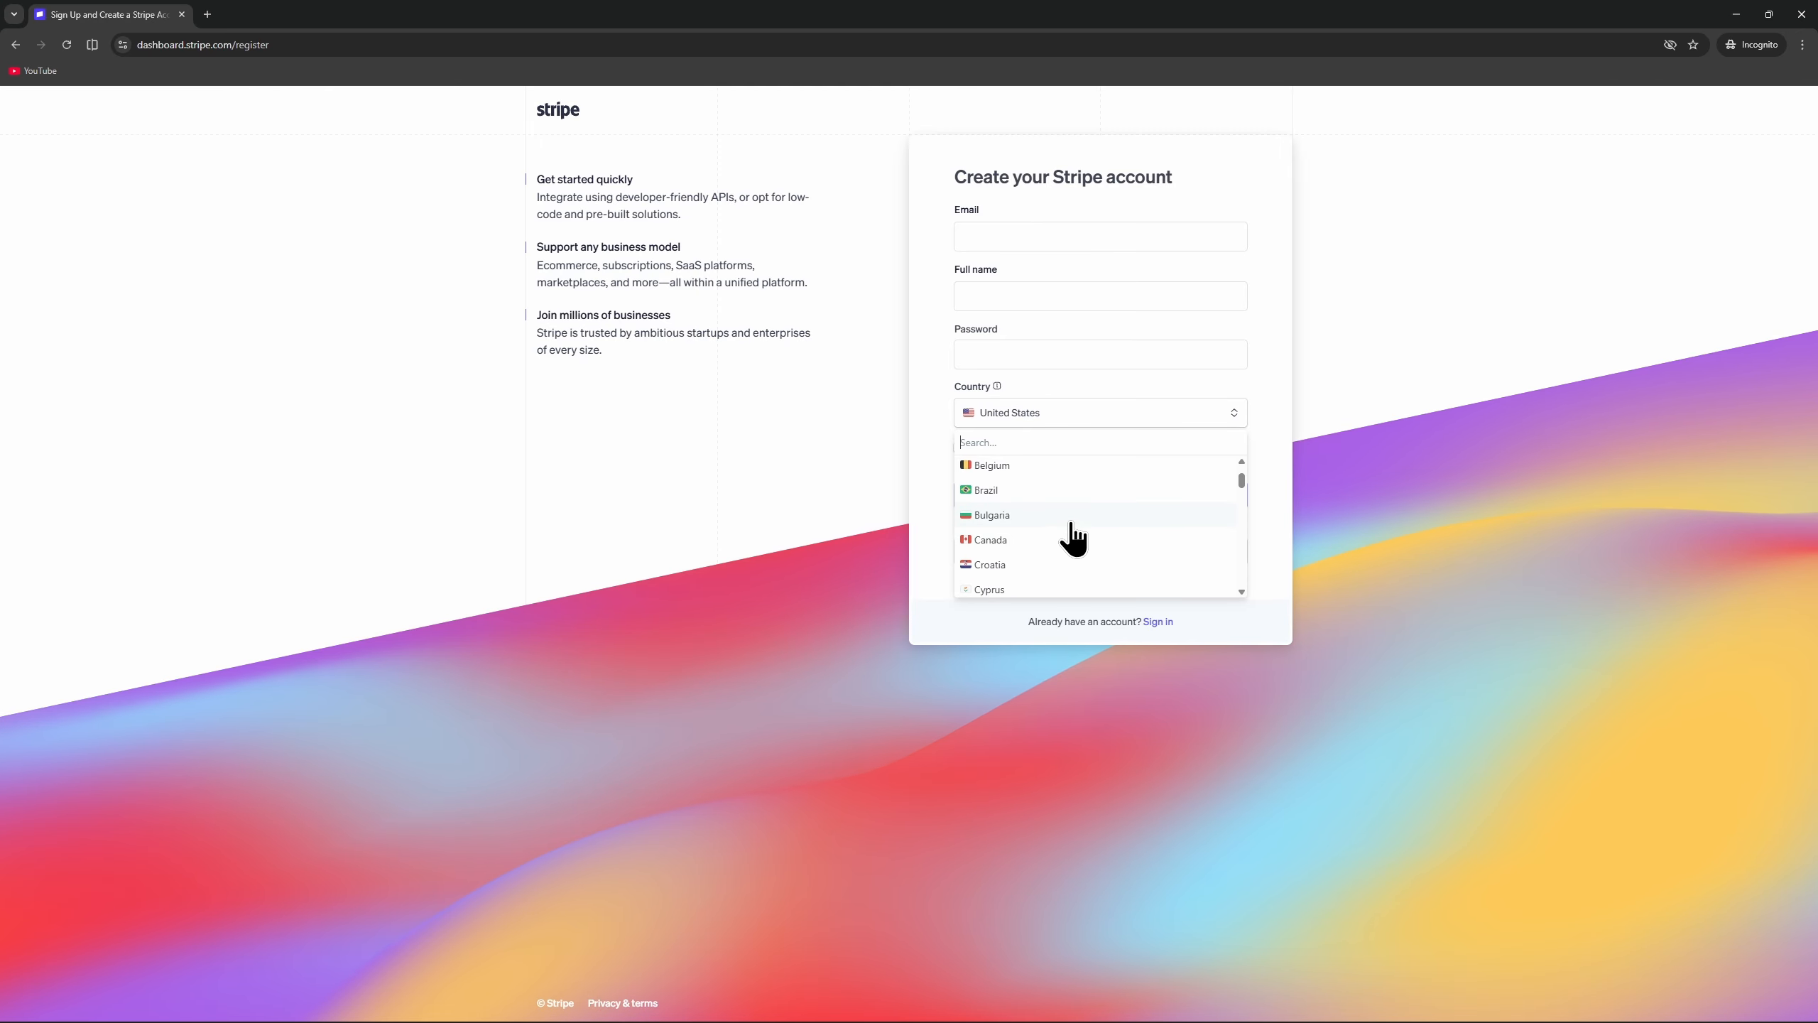
scroll(1072, 524, down, 6)
click(1285, 514)
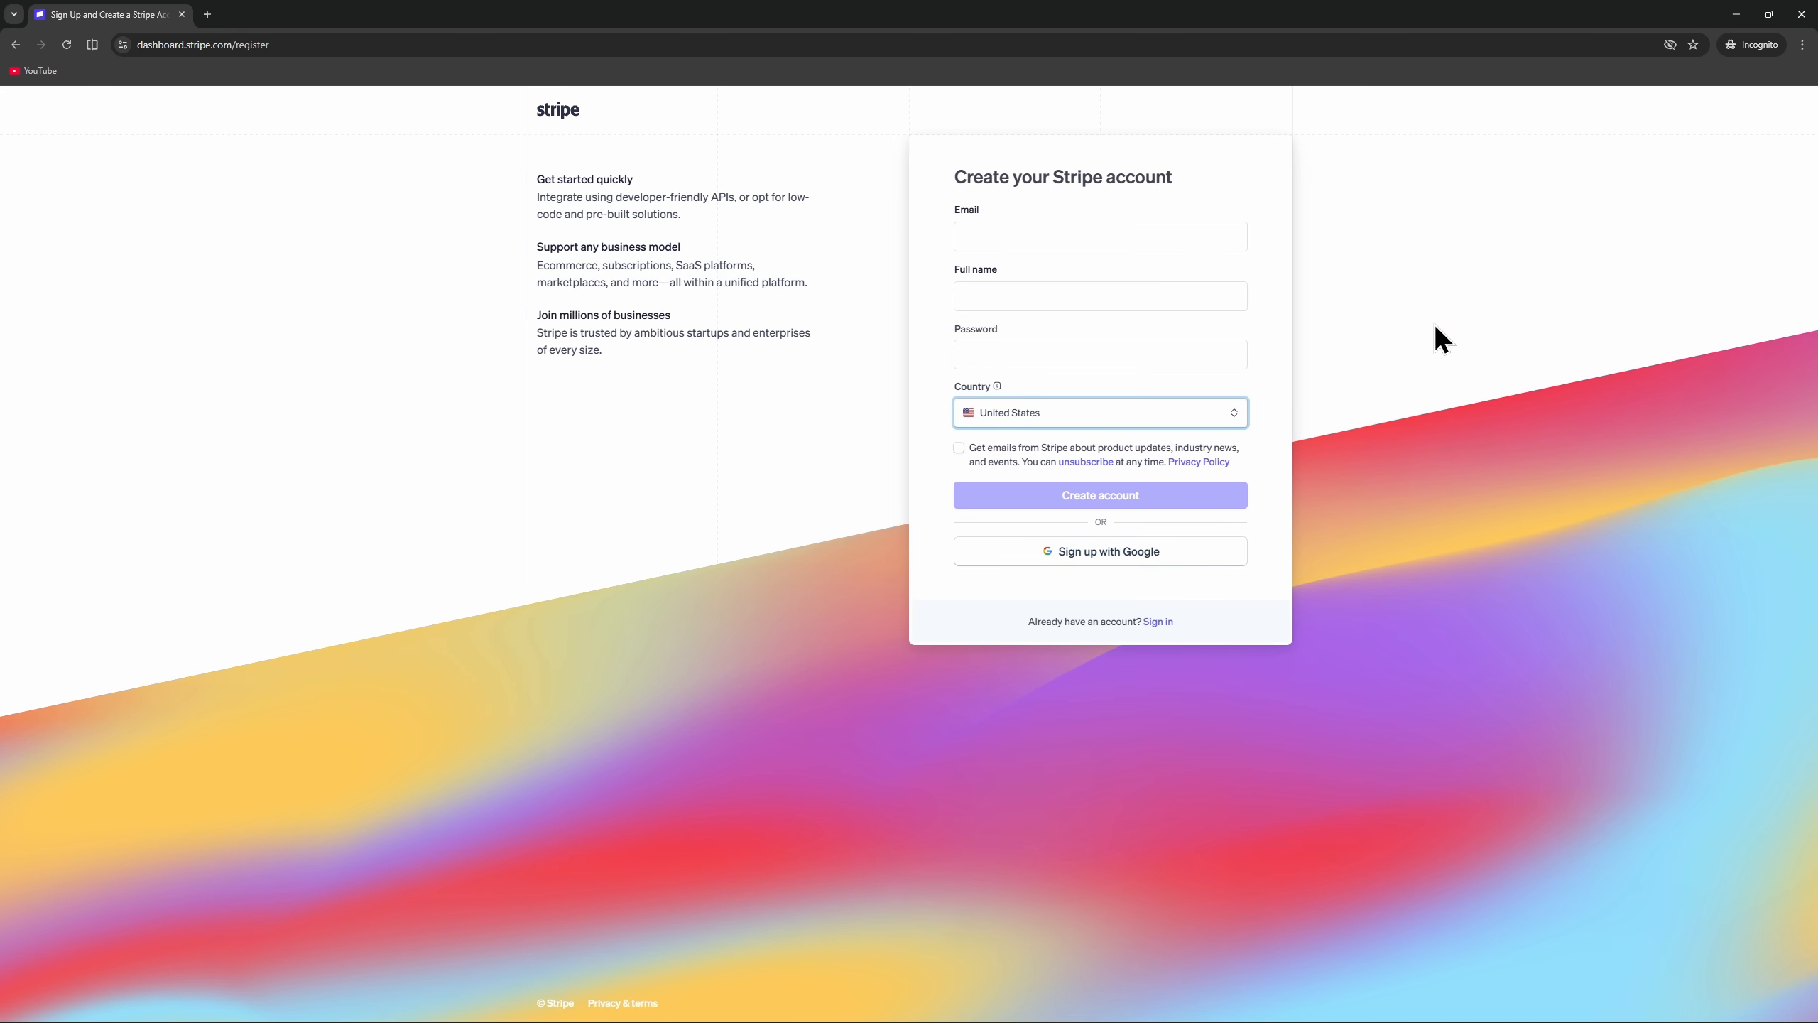
click(1801, 13)
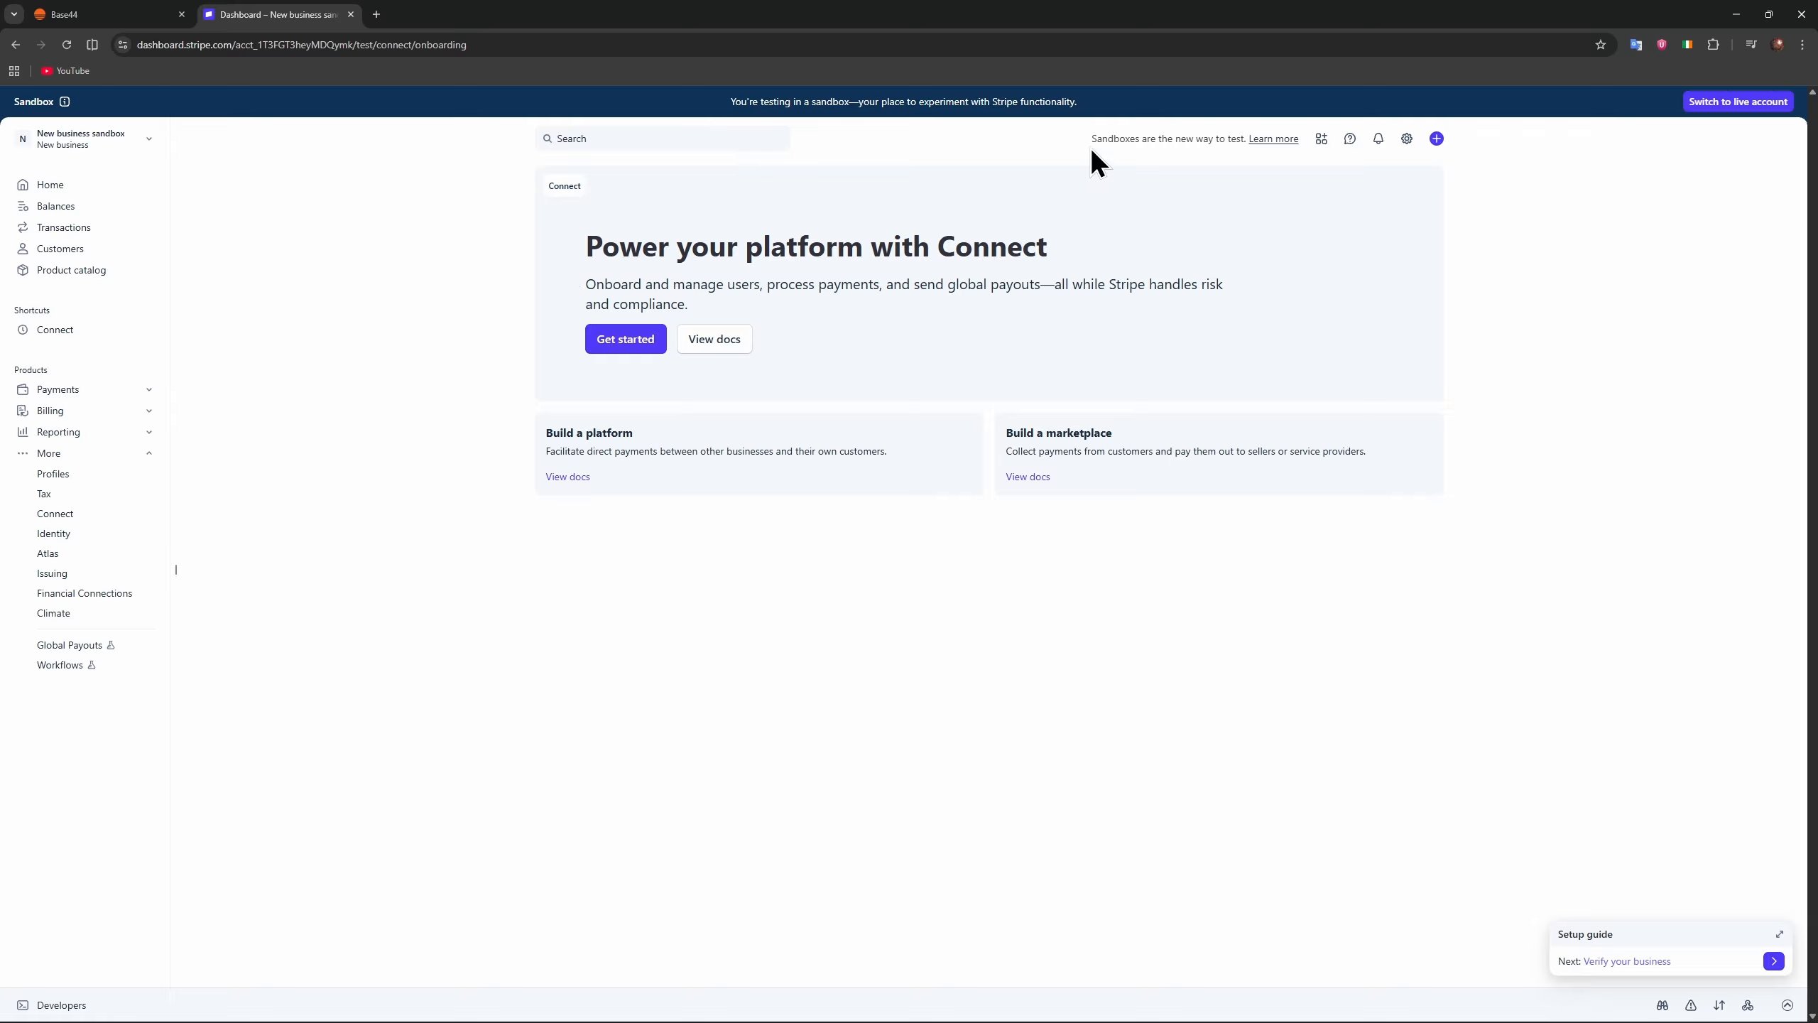
drag(1091, 138, 1245, 147)
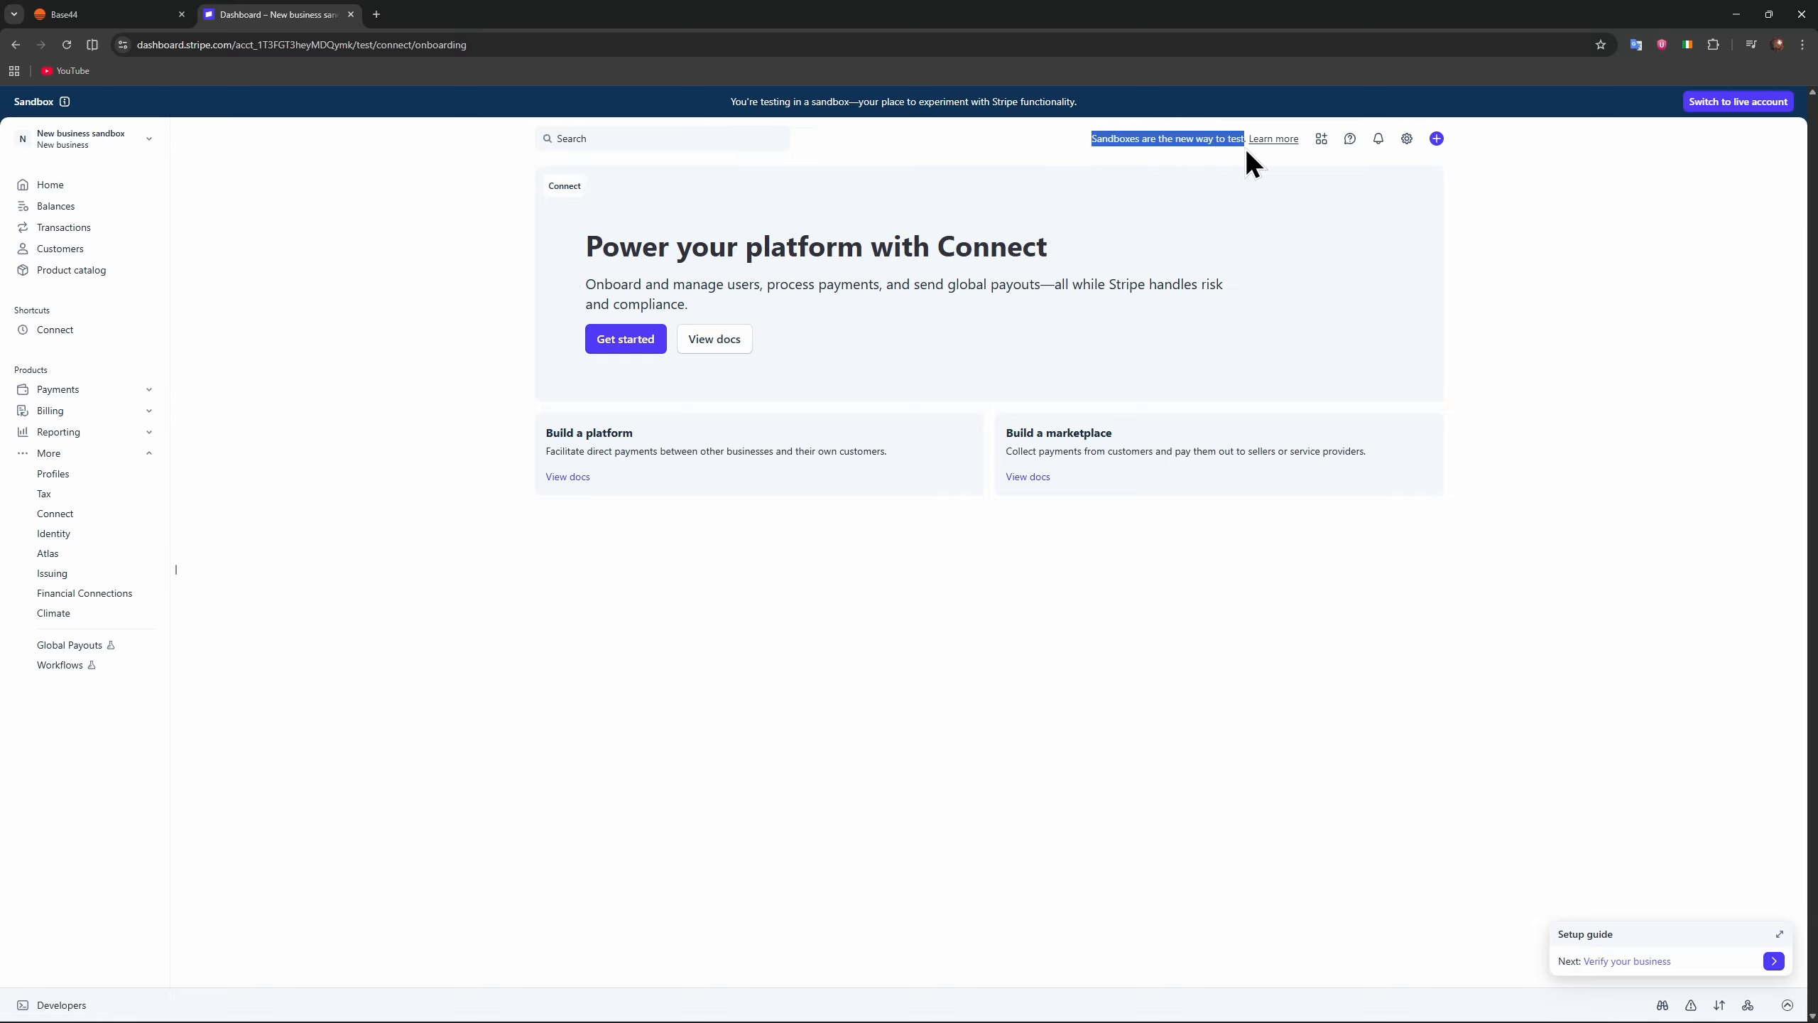
click(1587, 312)
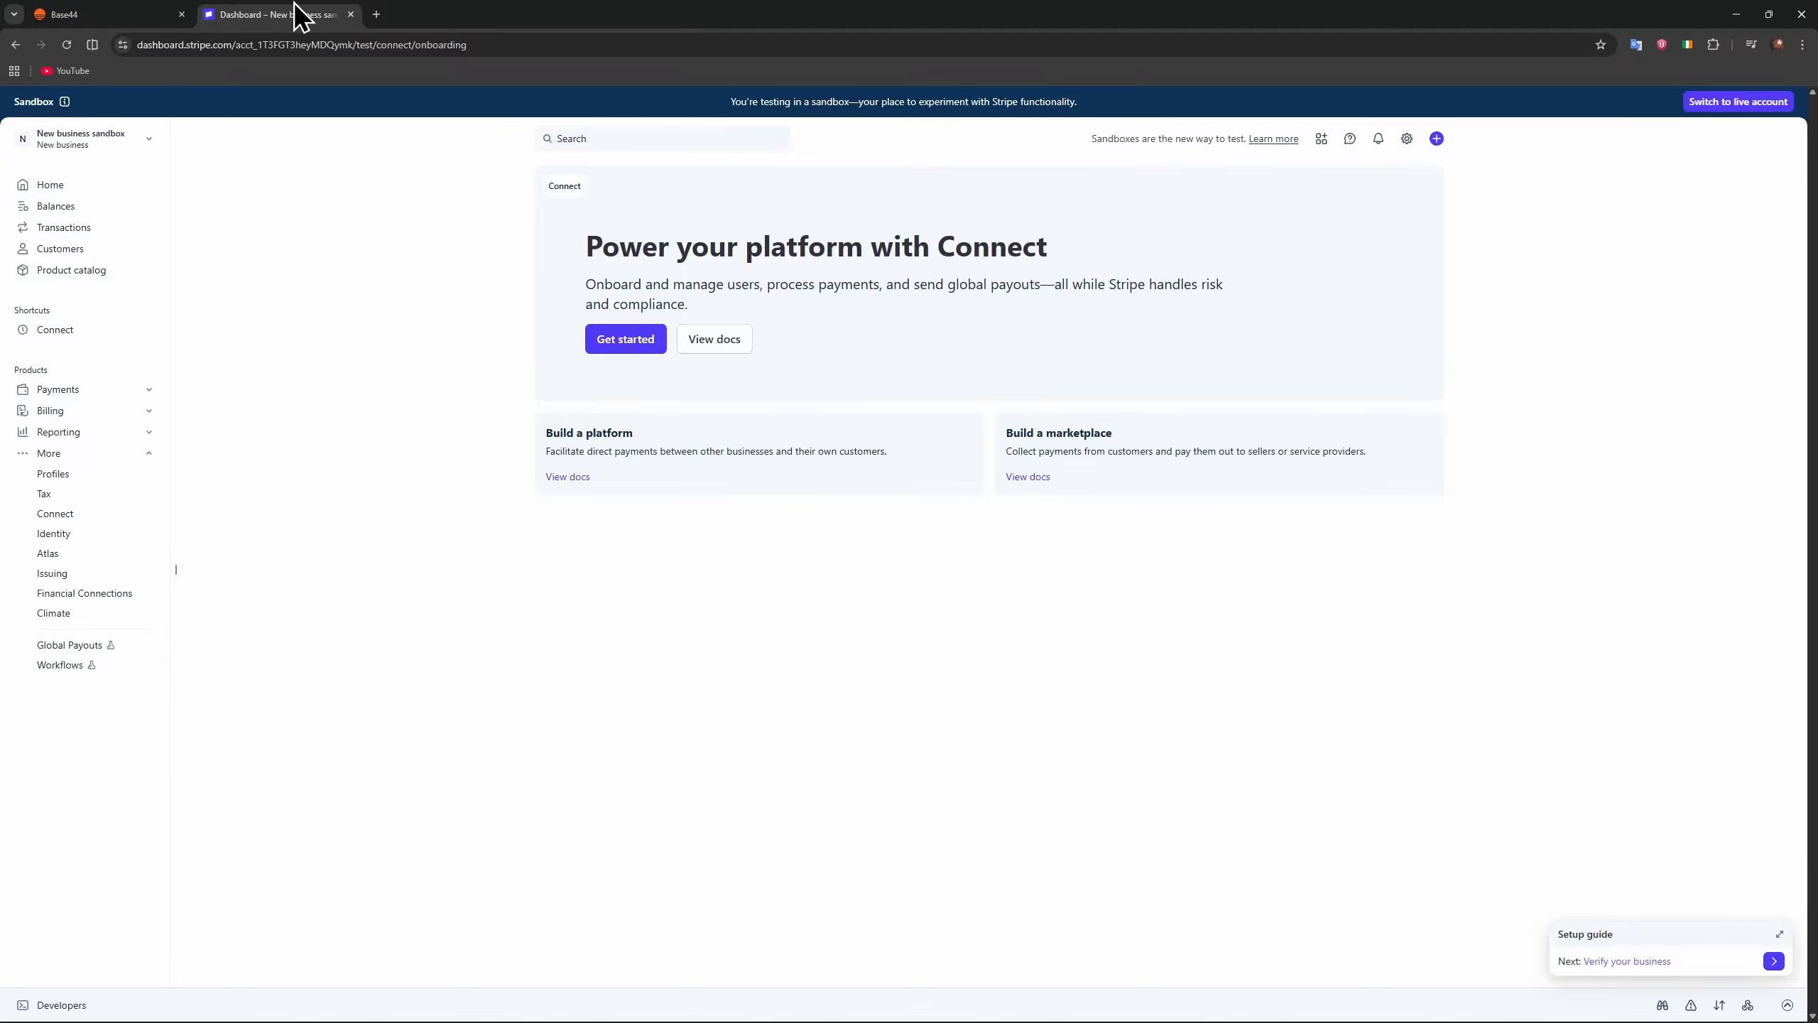
click(169, 7)
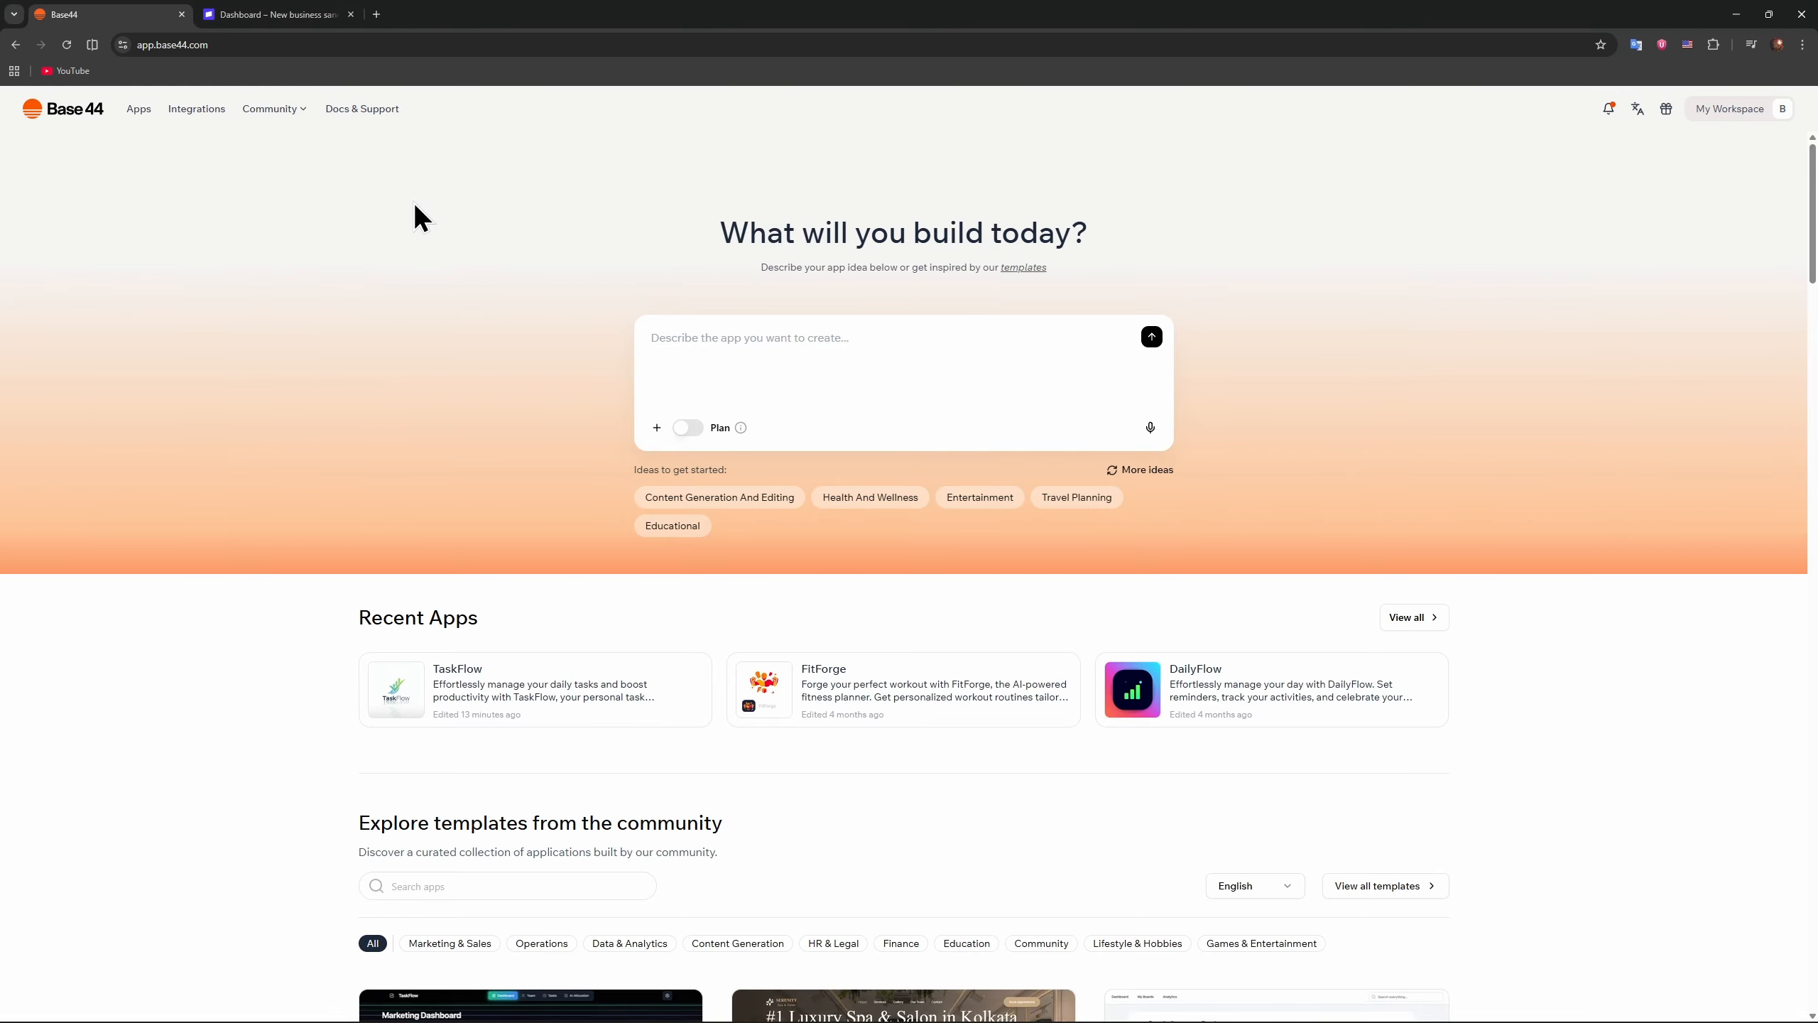
click(293, 7)
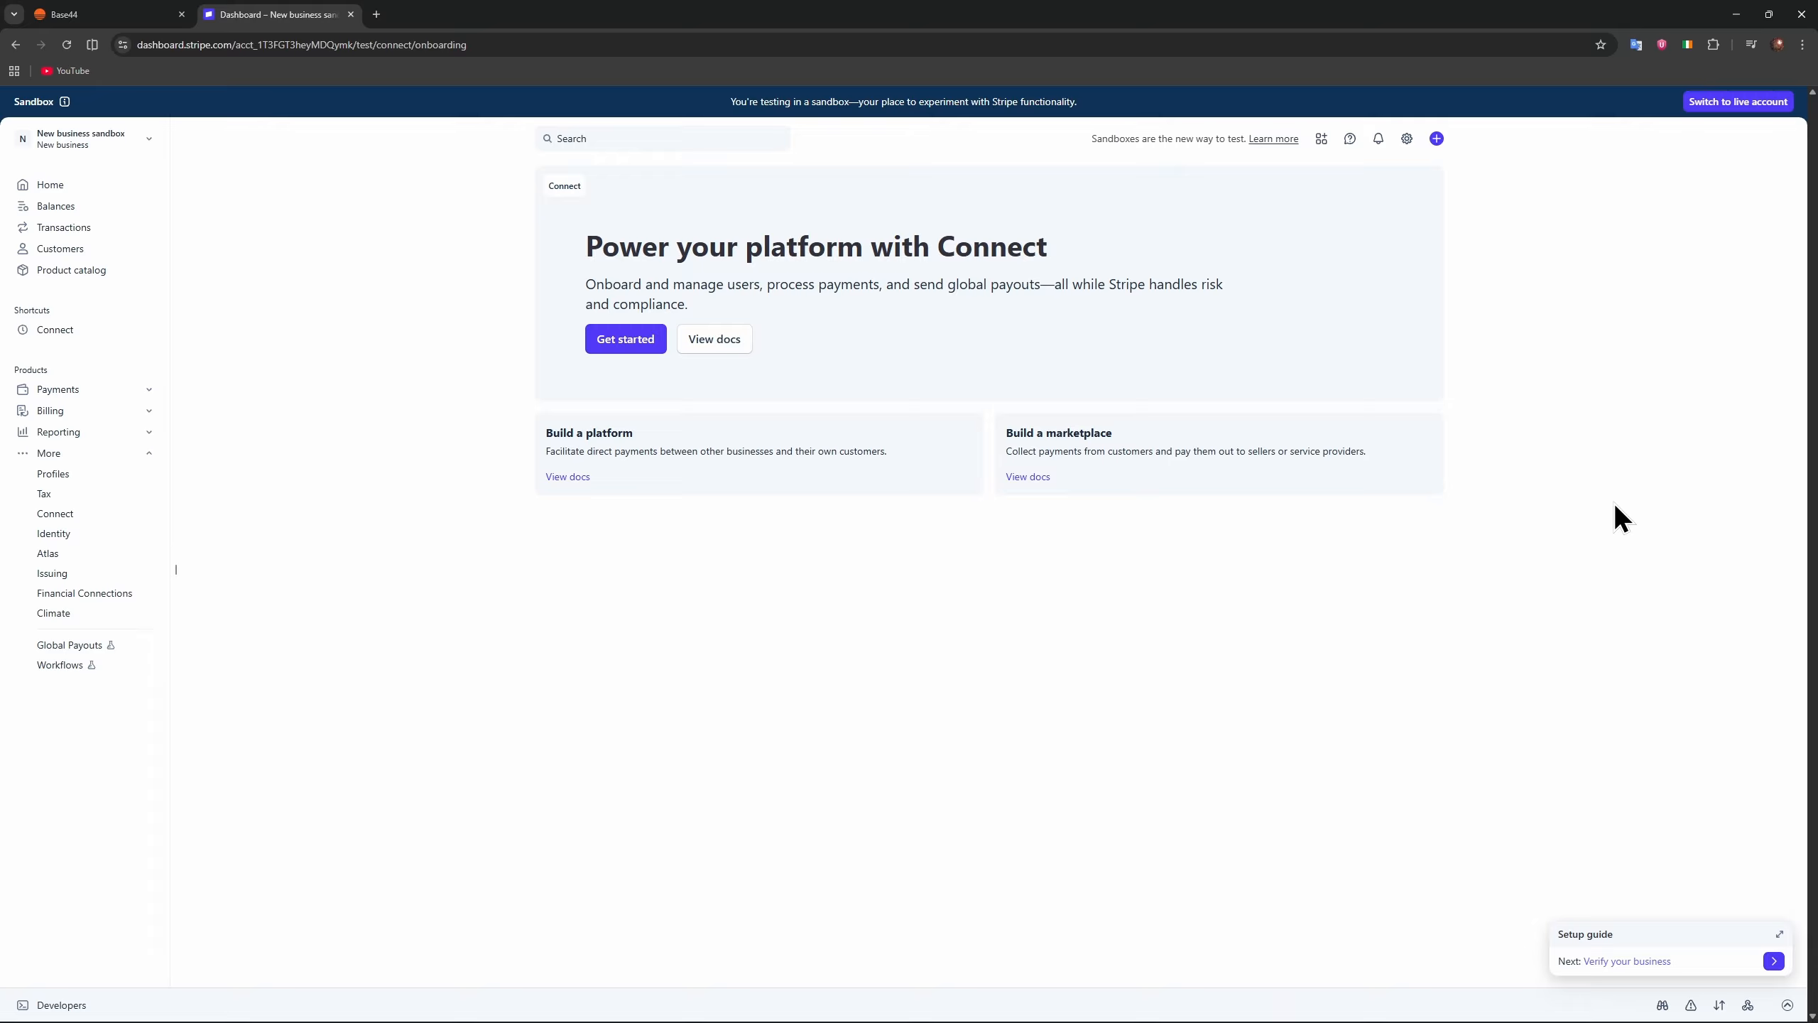
Step: Start verifying the business as a United States registered business structured as a private corporation, and leave the form at the tax details
click(1622, 961)
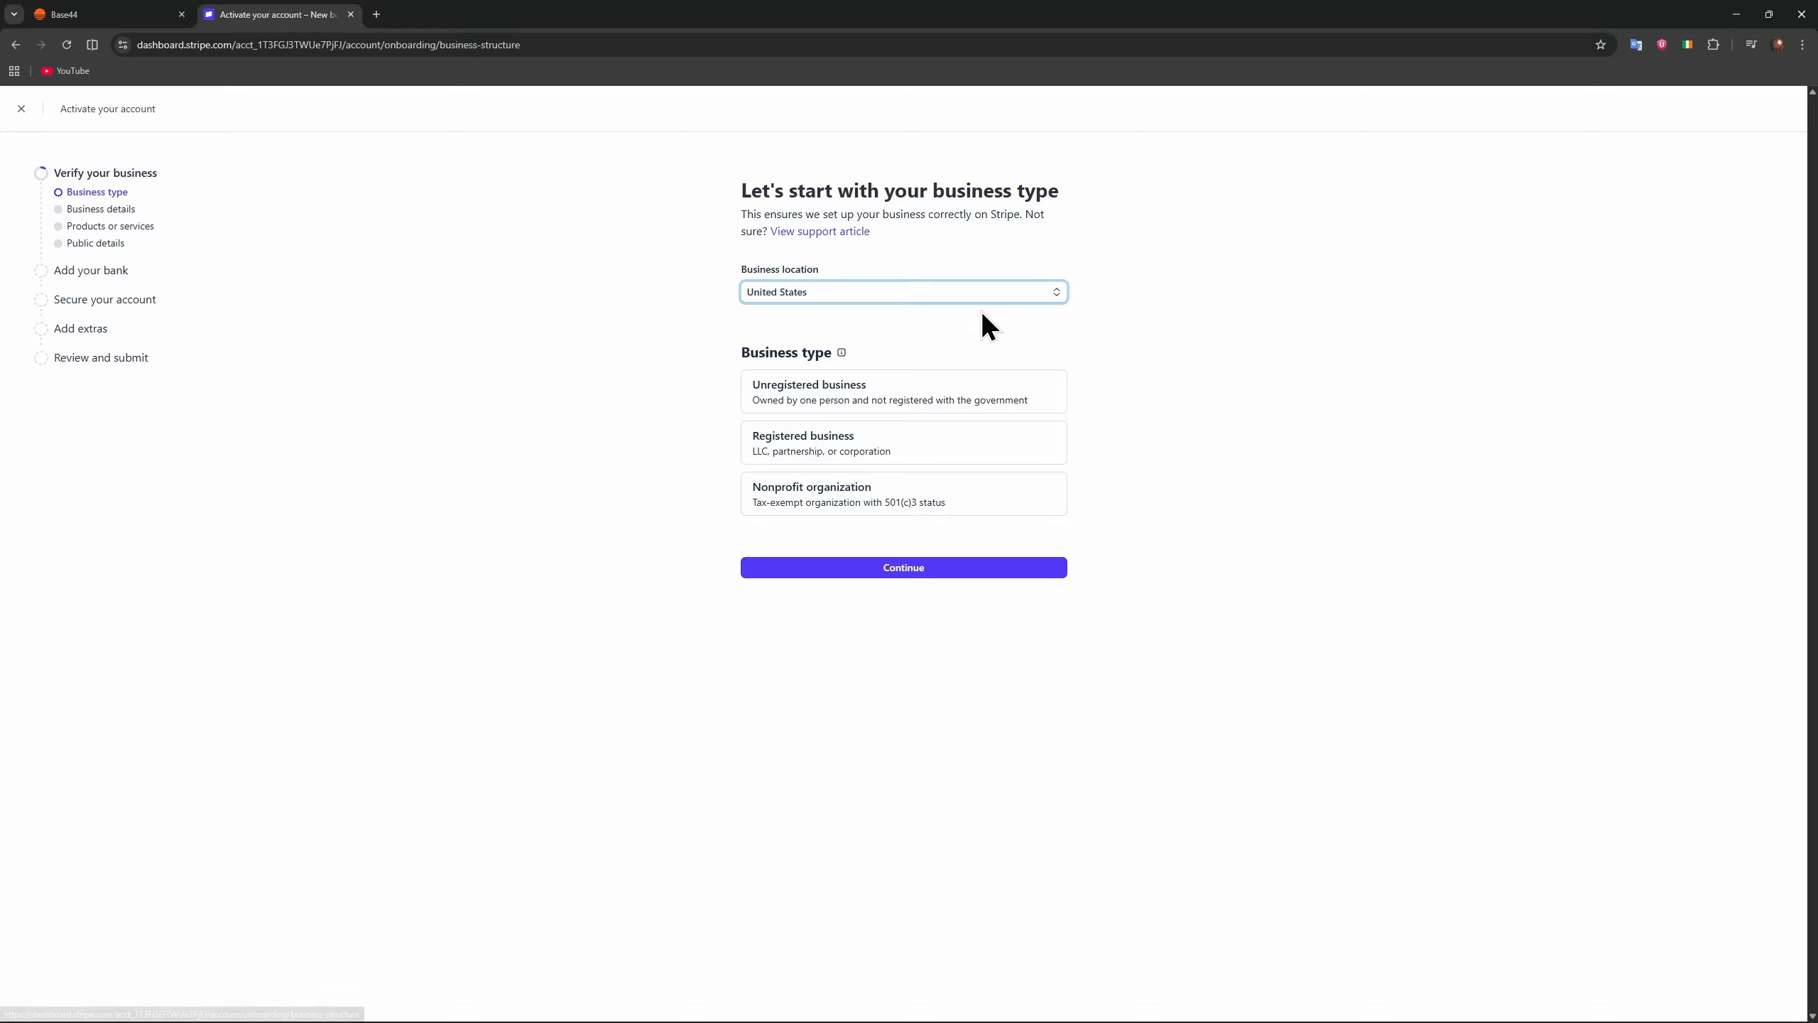
click(832, 297)
click(1274, 319)
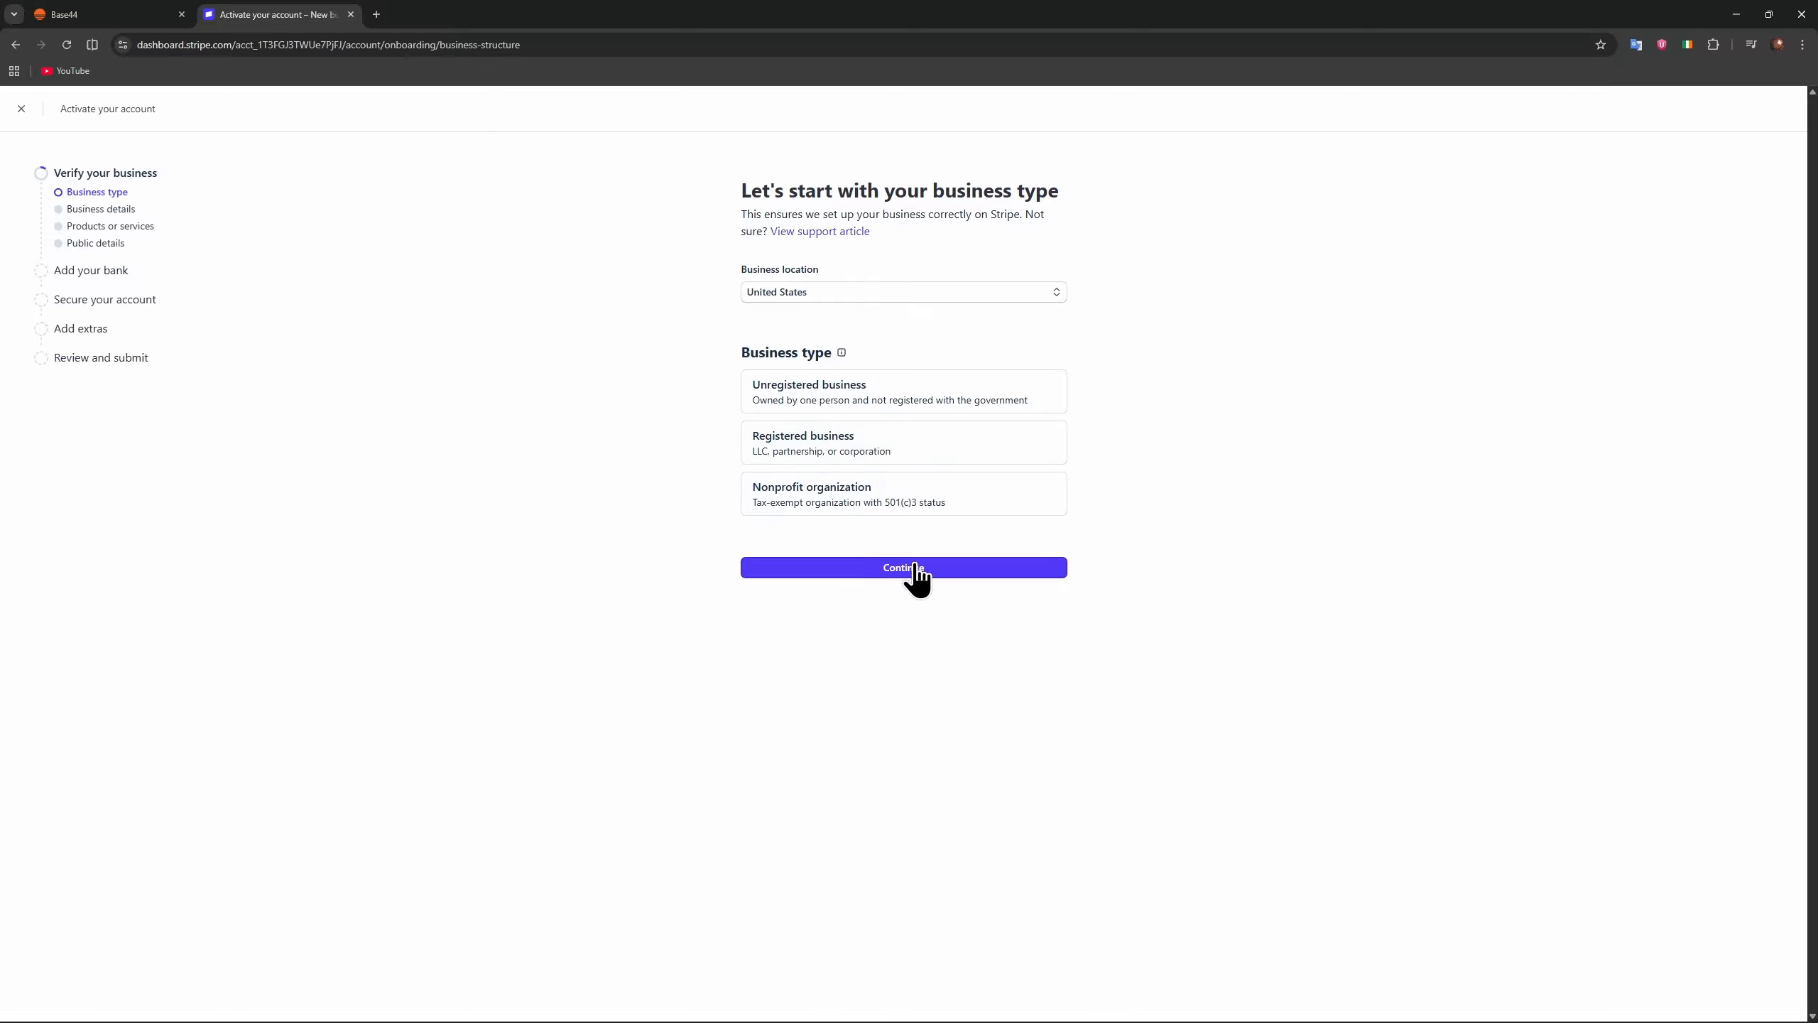
click(865, 452)
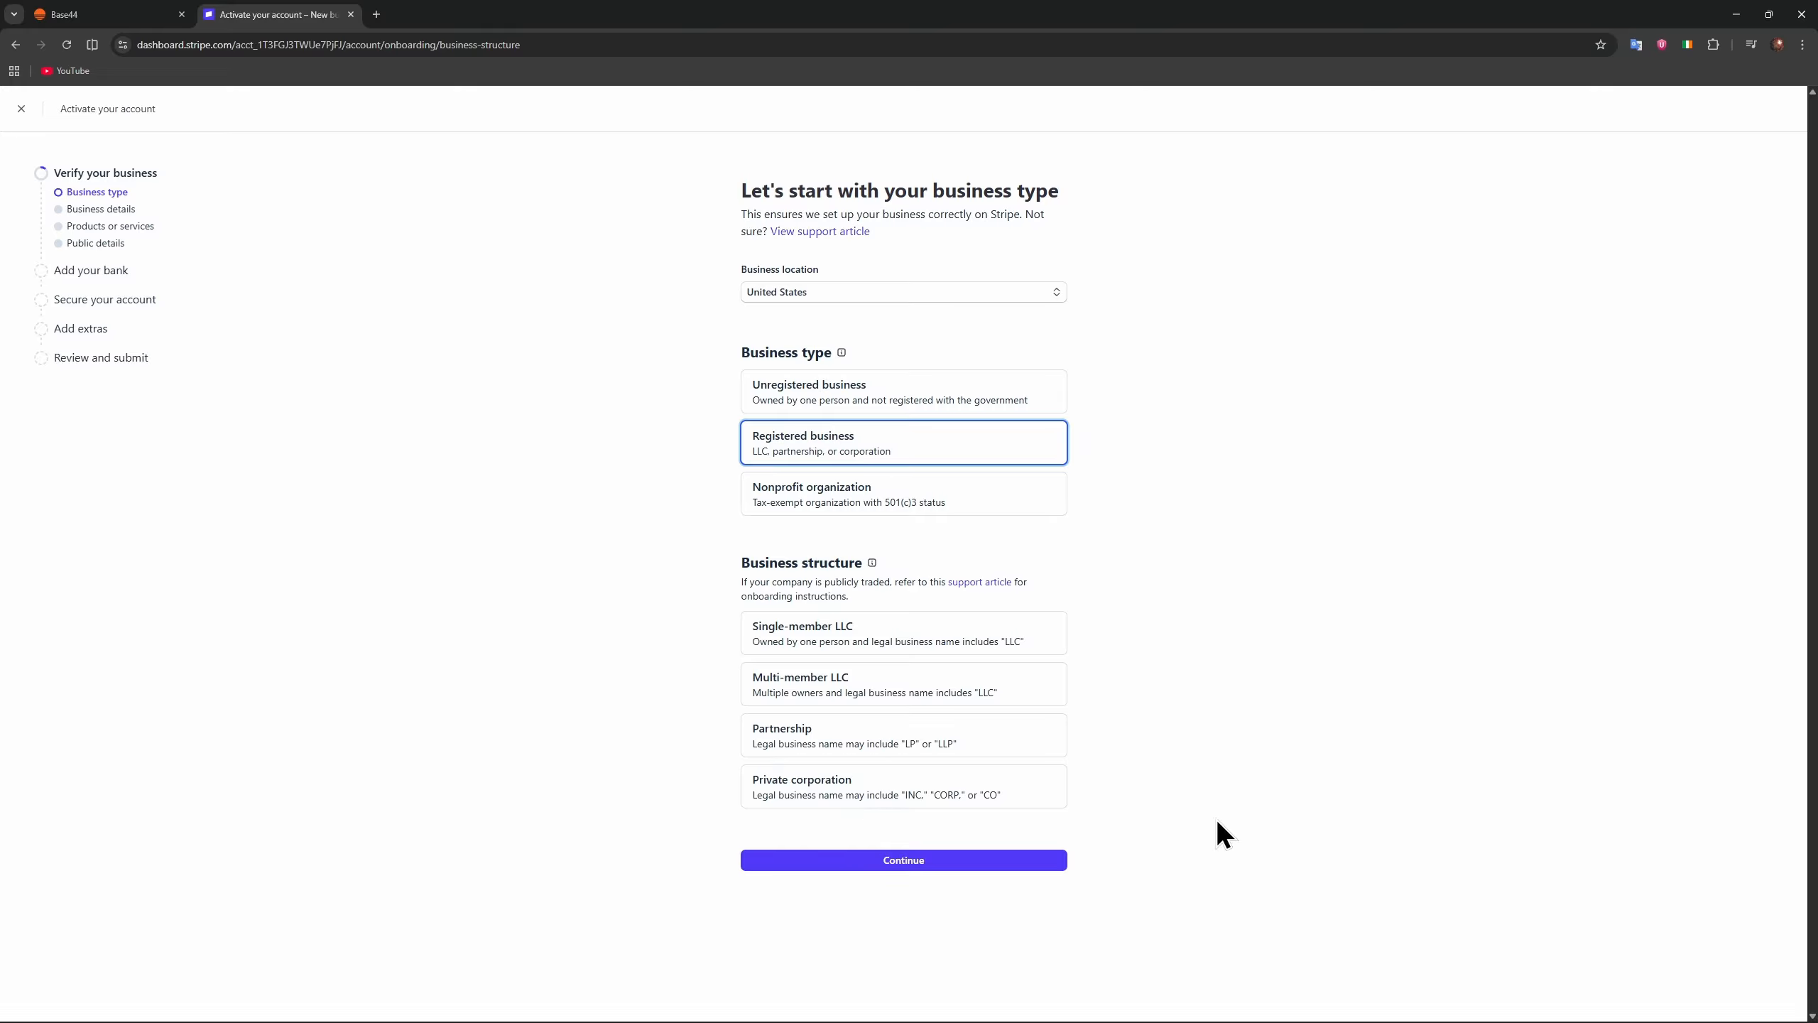
click(878, 795)
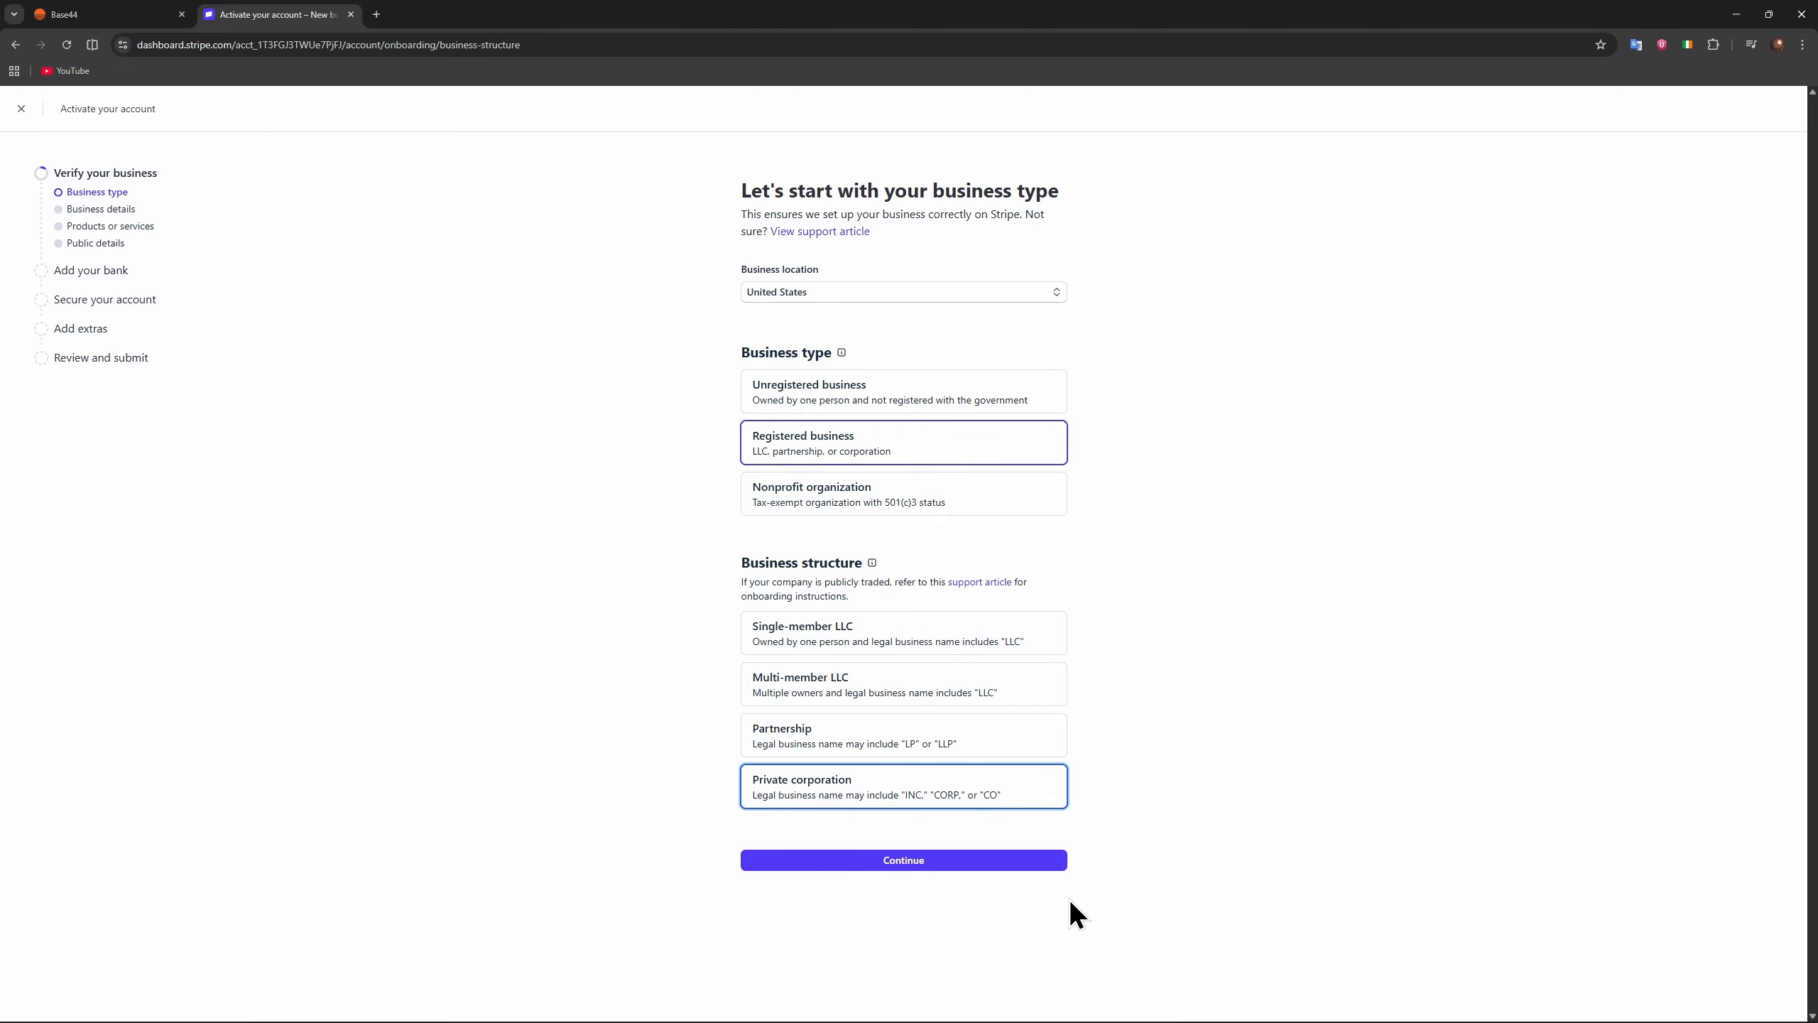
click(964, 863)
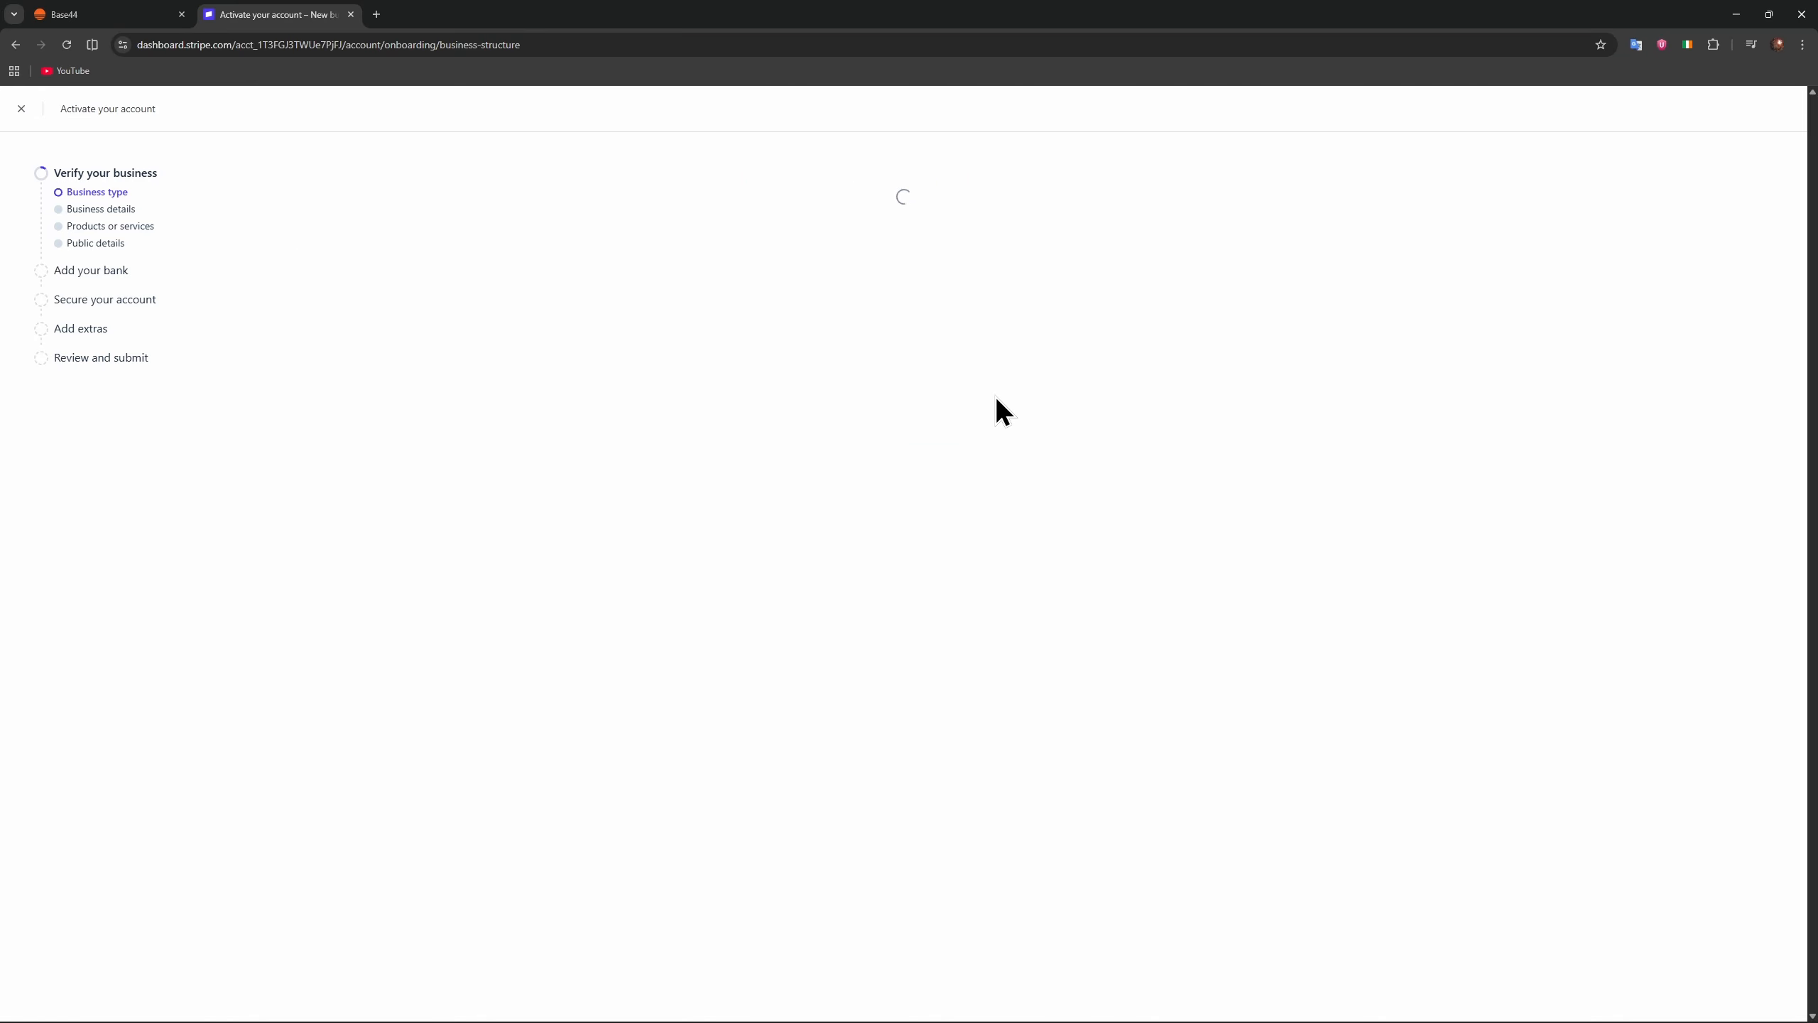
mouse_move(1384, 1021)
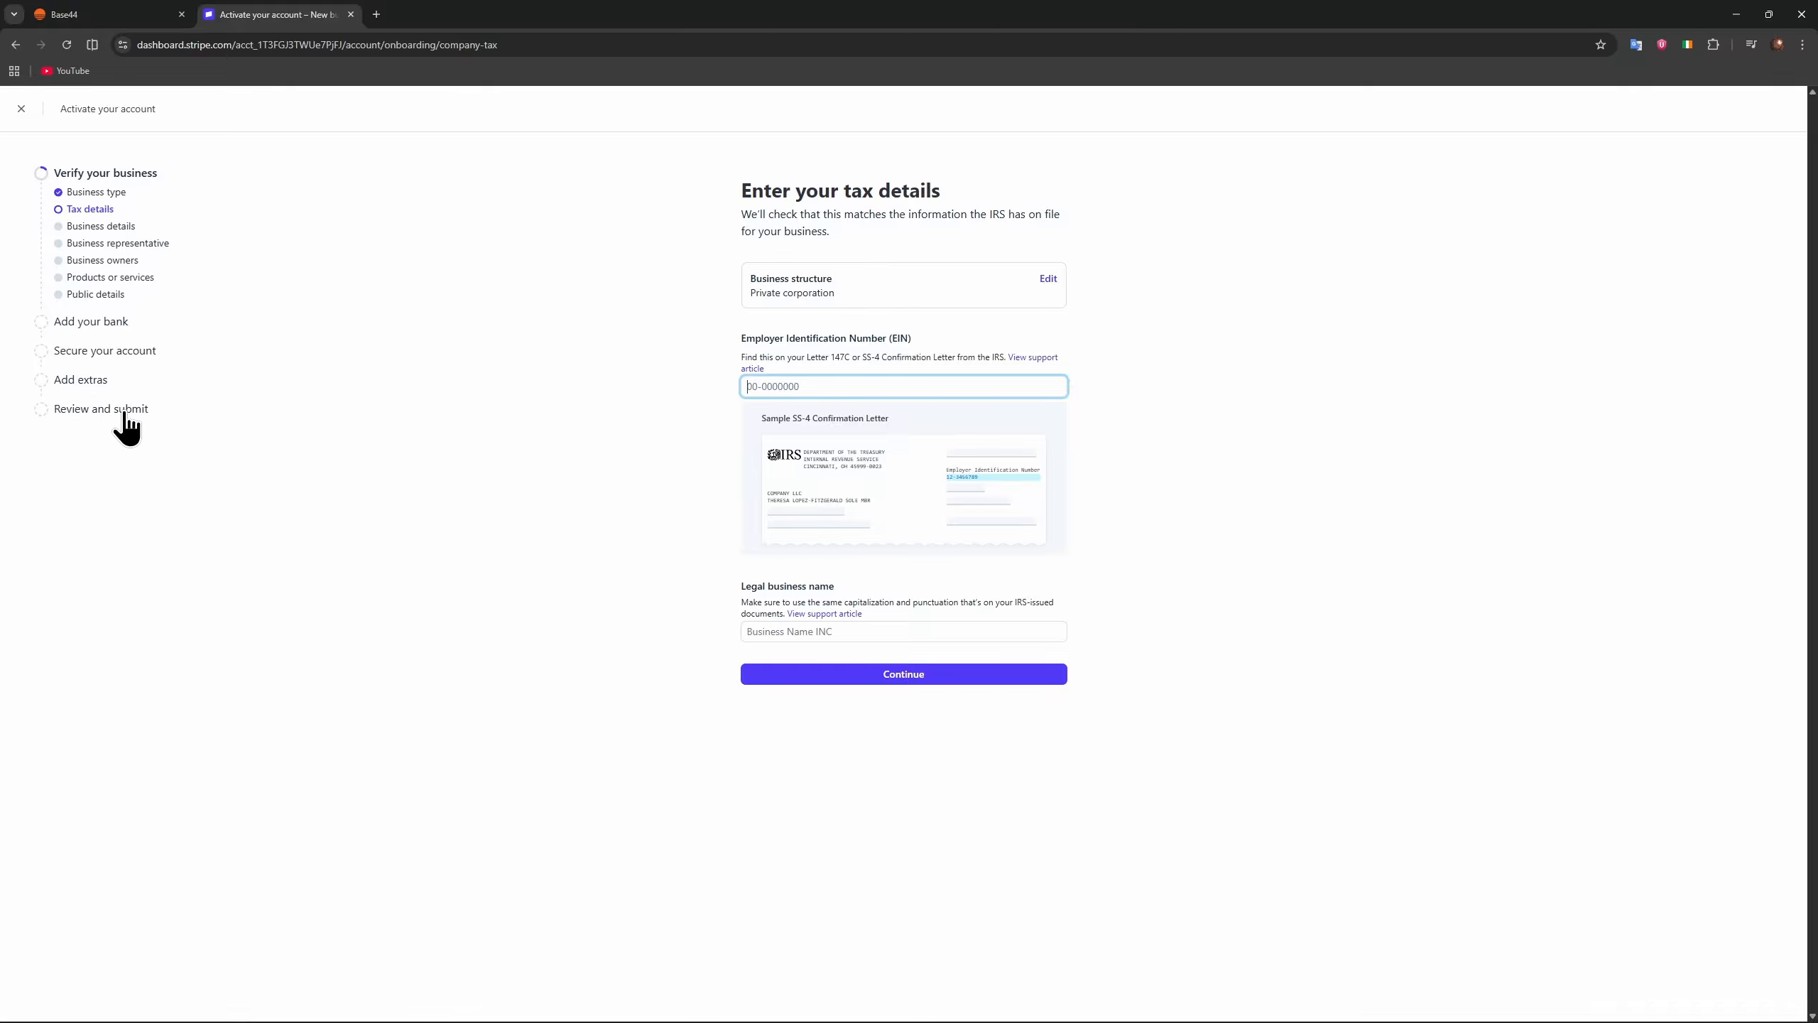
click(16, 46)
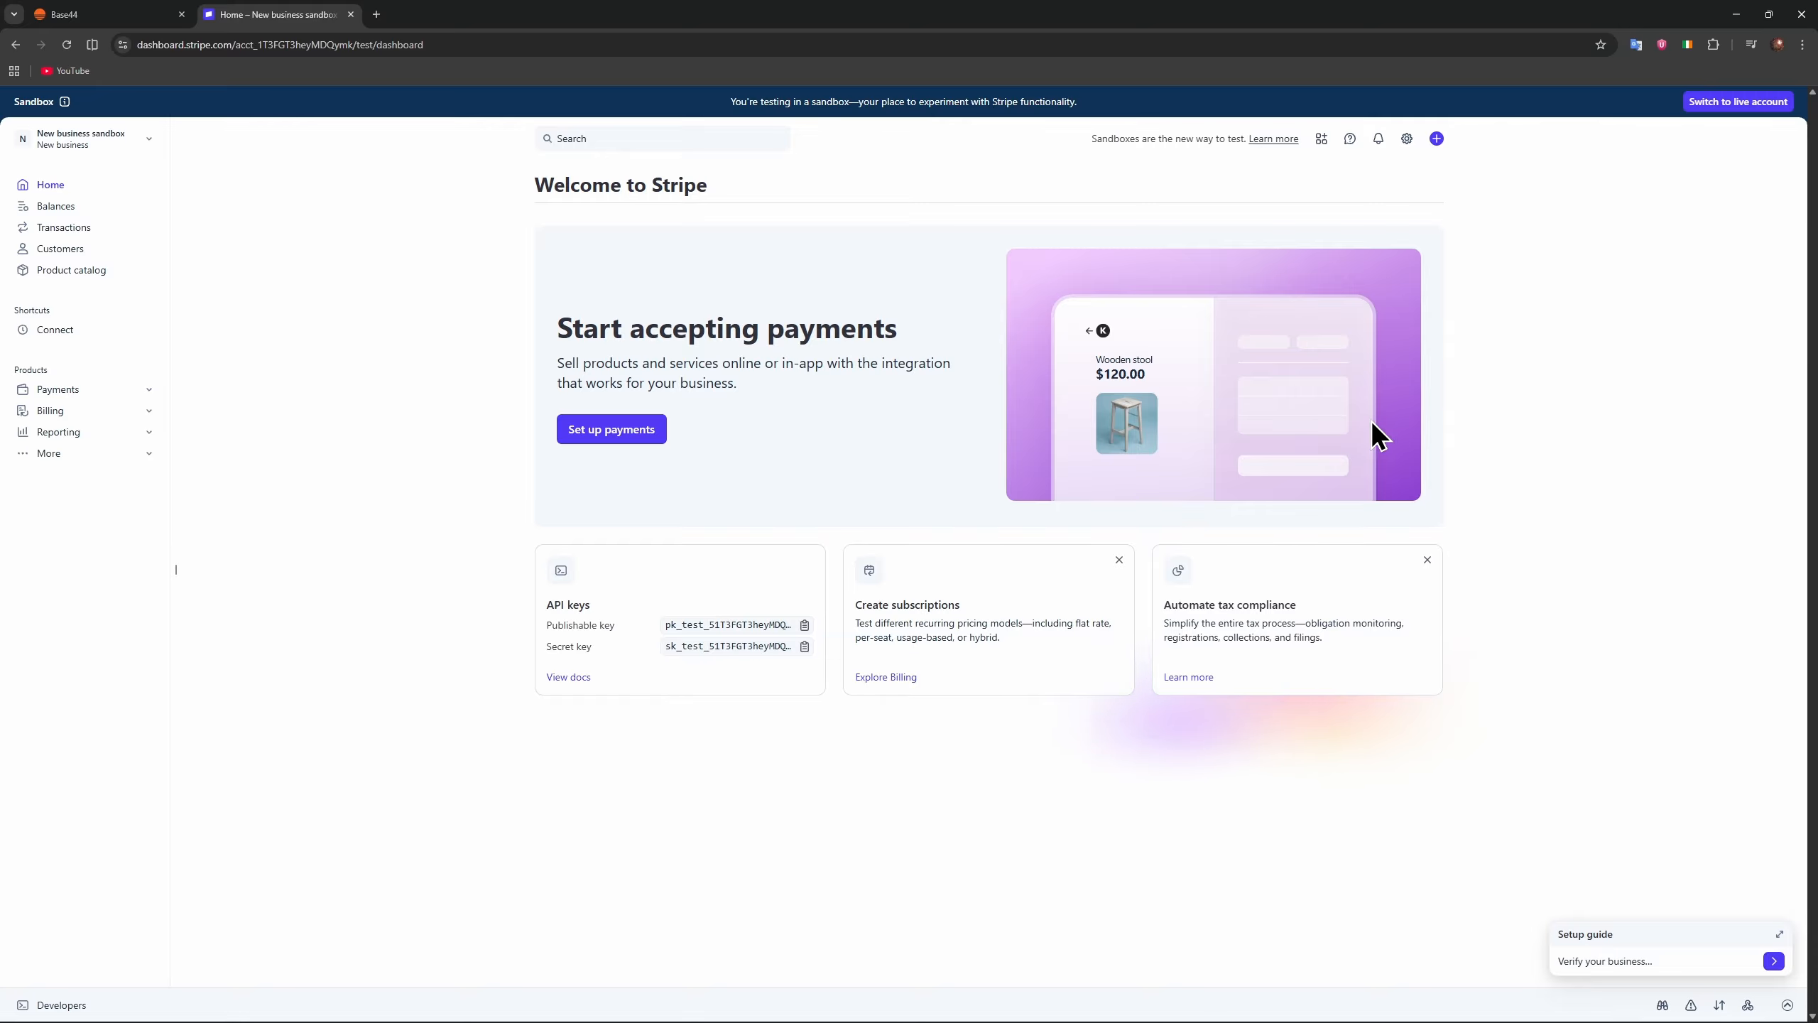
Step: Expand the additional Stripe products and examine where the sandbox's test API keys are listed in the Workbench overview
click(130, 16)
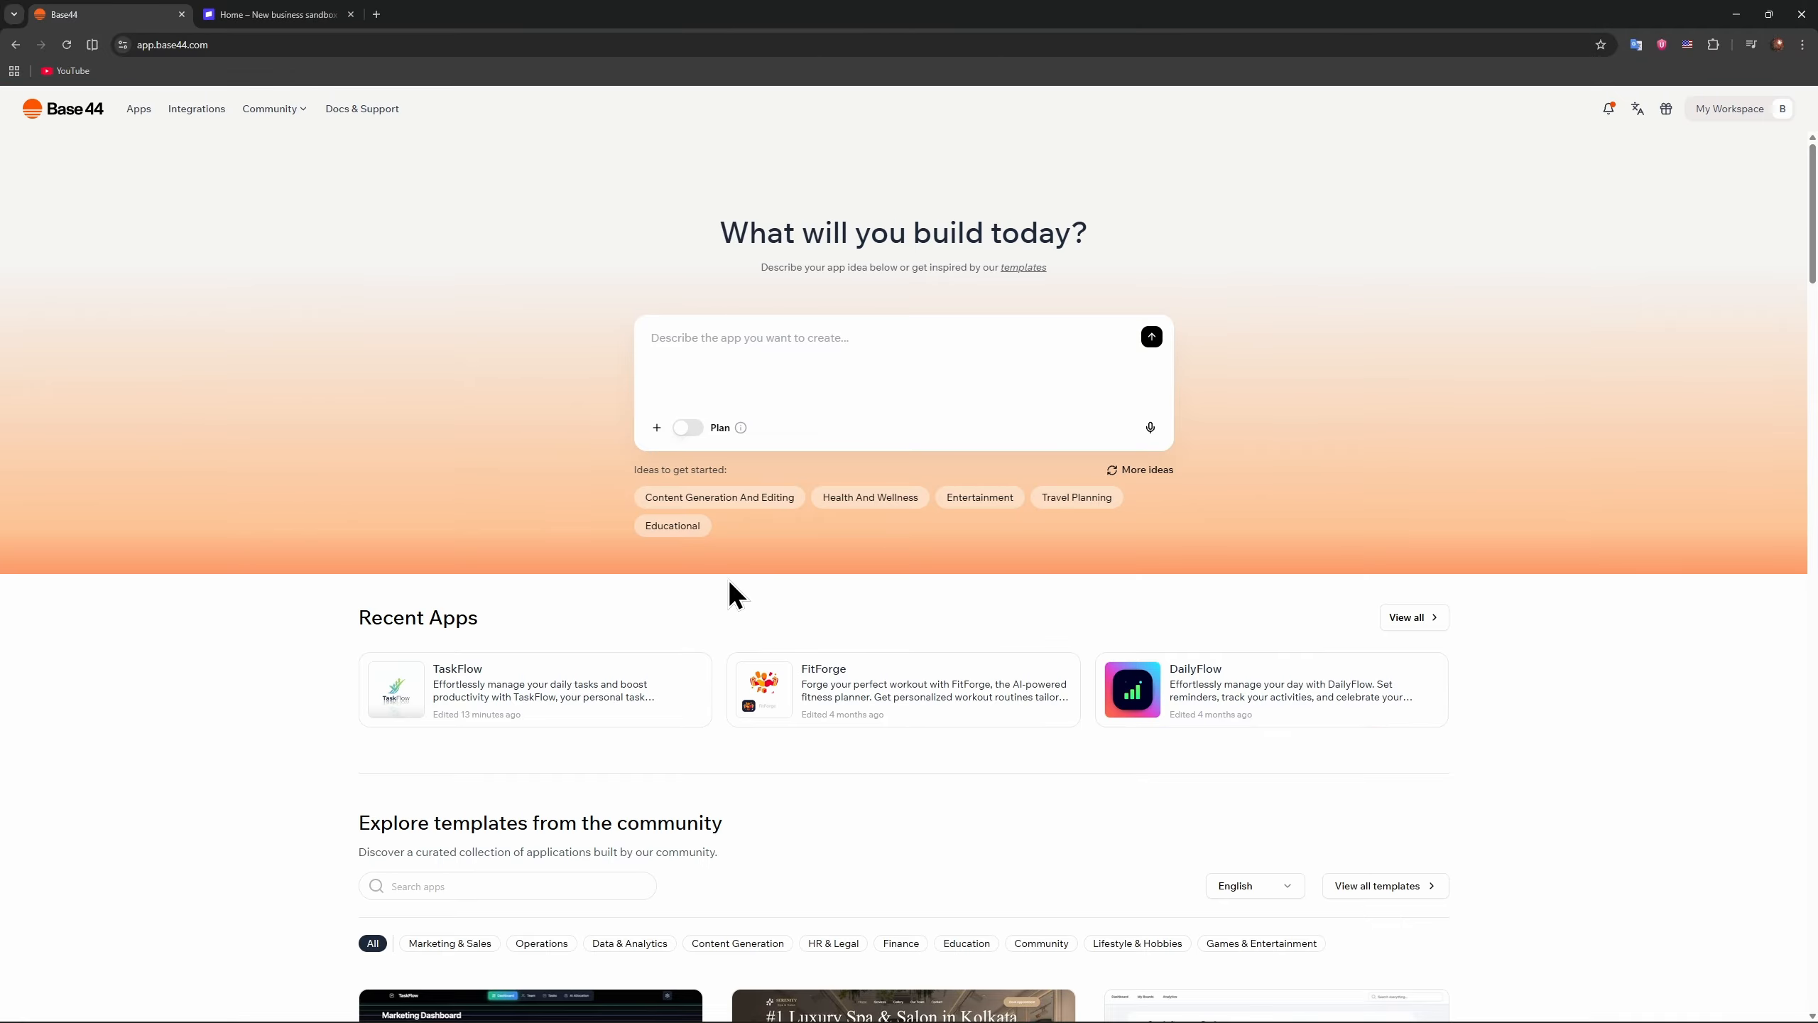
click(279, 15)
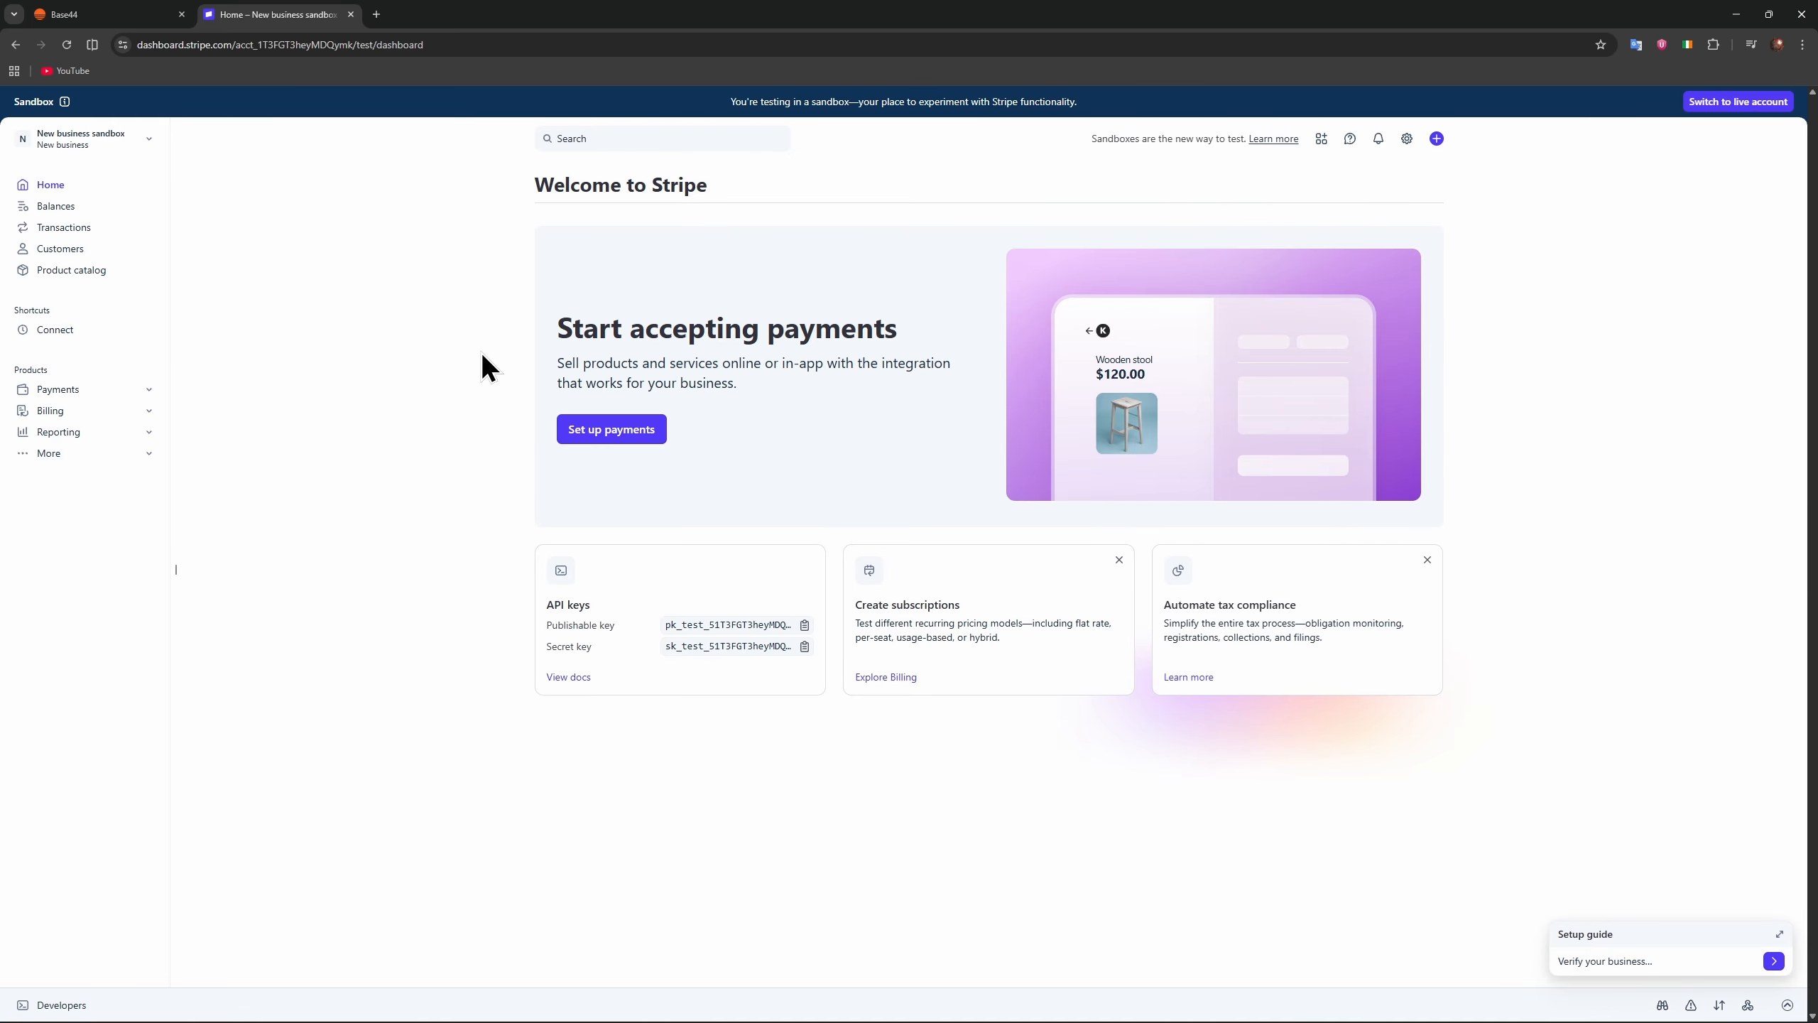
click(49, 453)
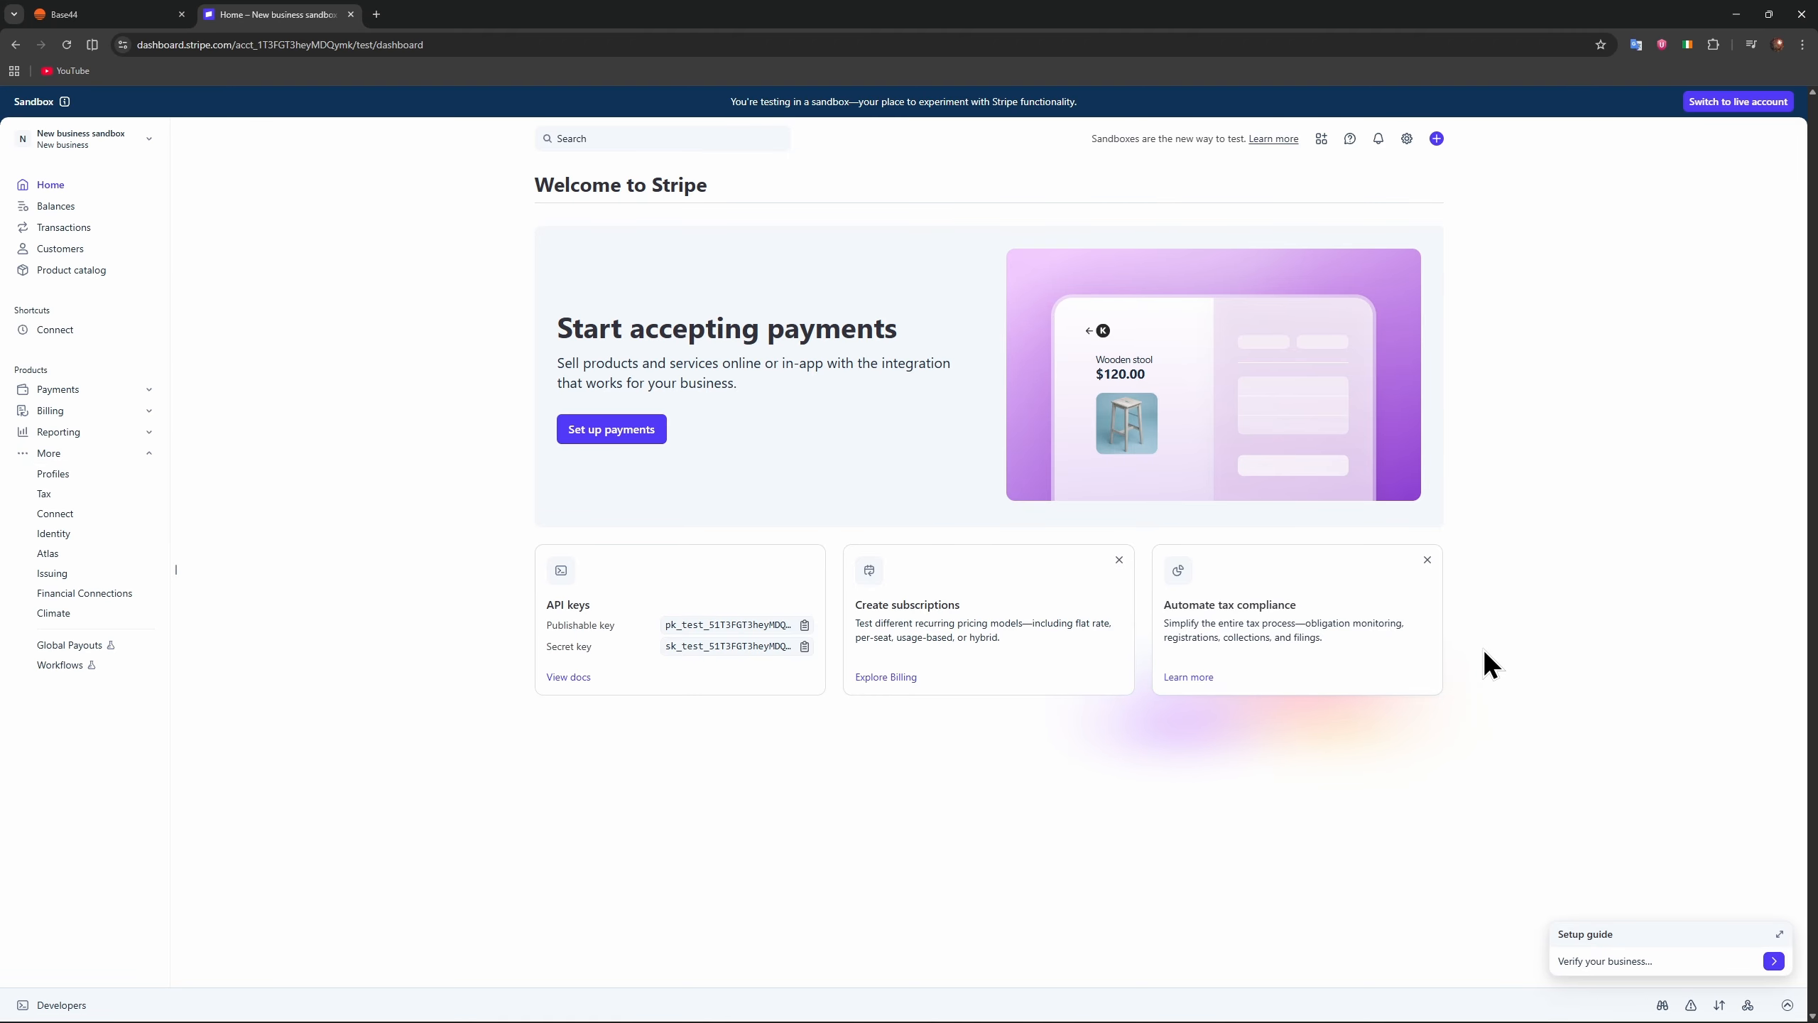
click(1789, 1006)
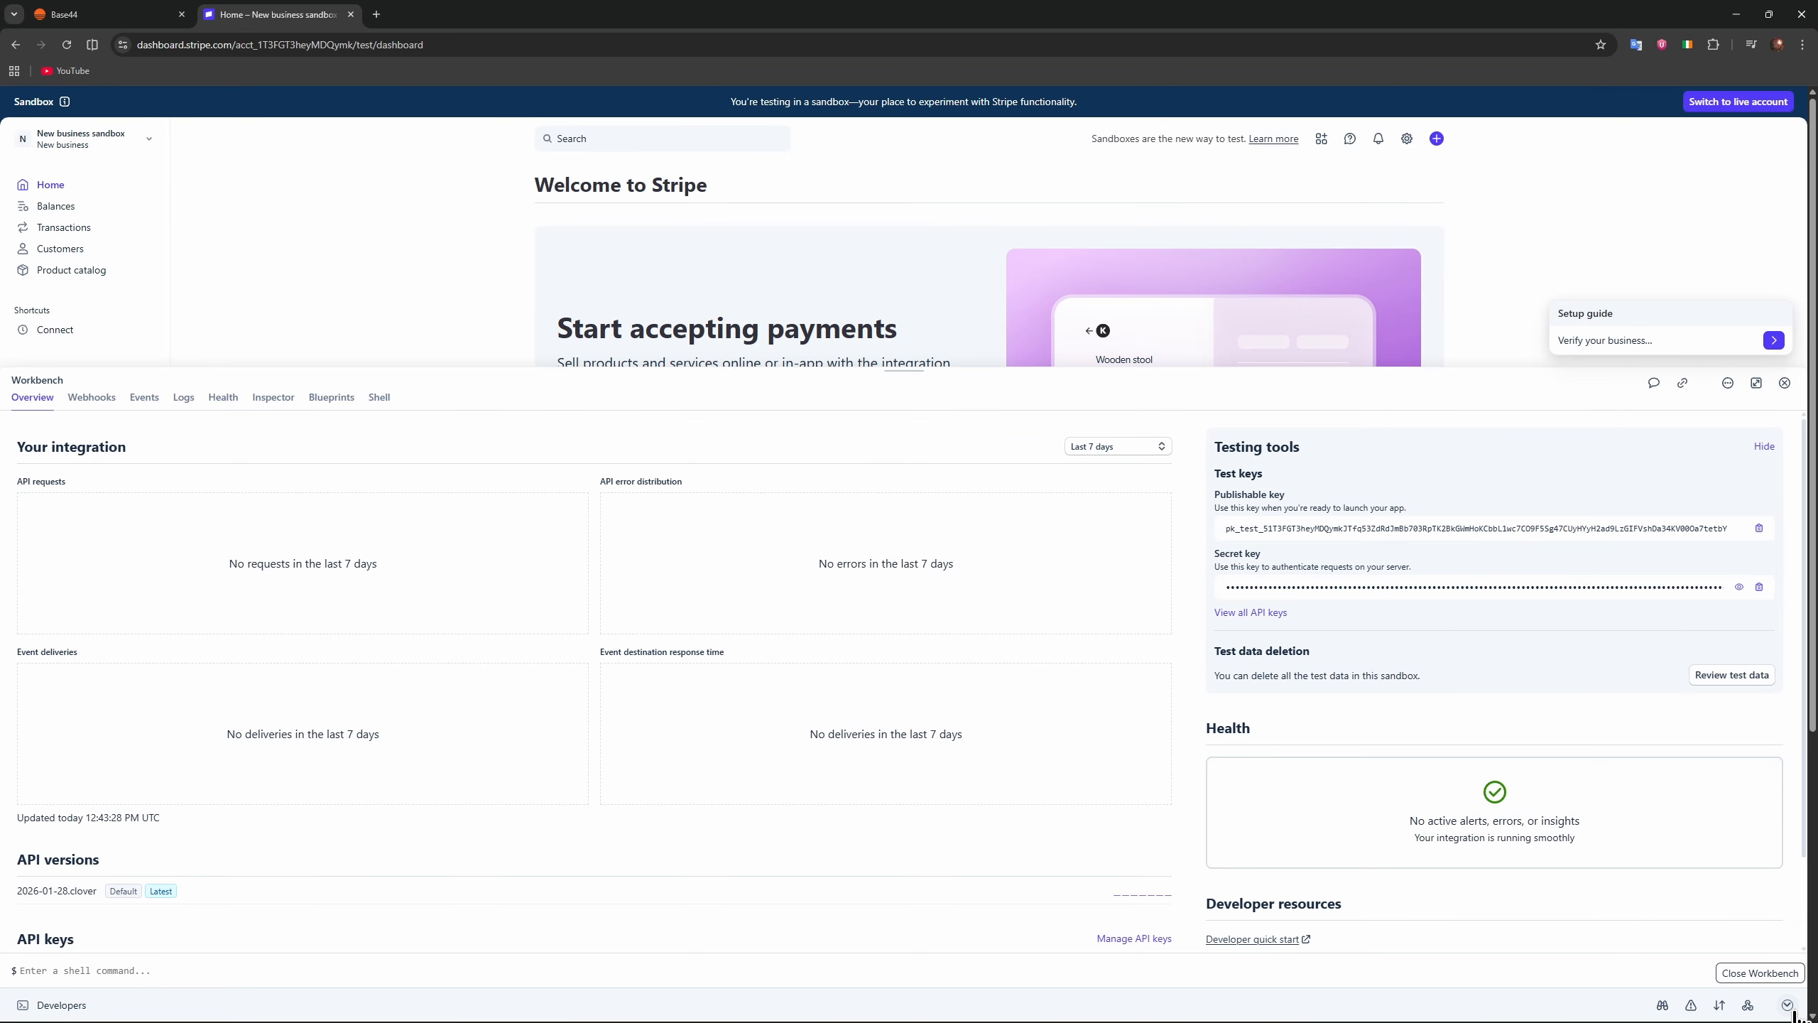
click(1790, 1008)
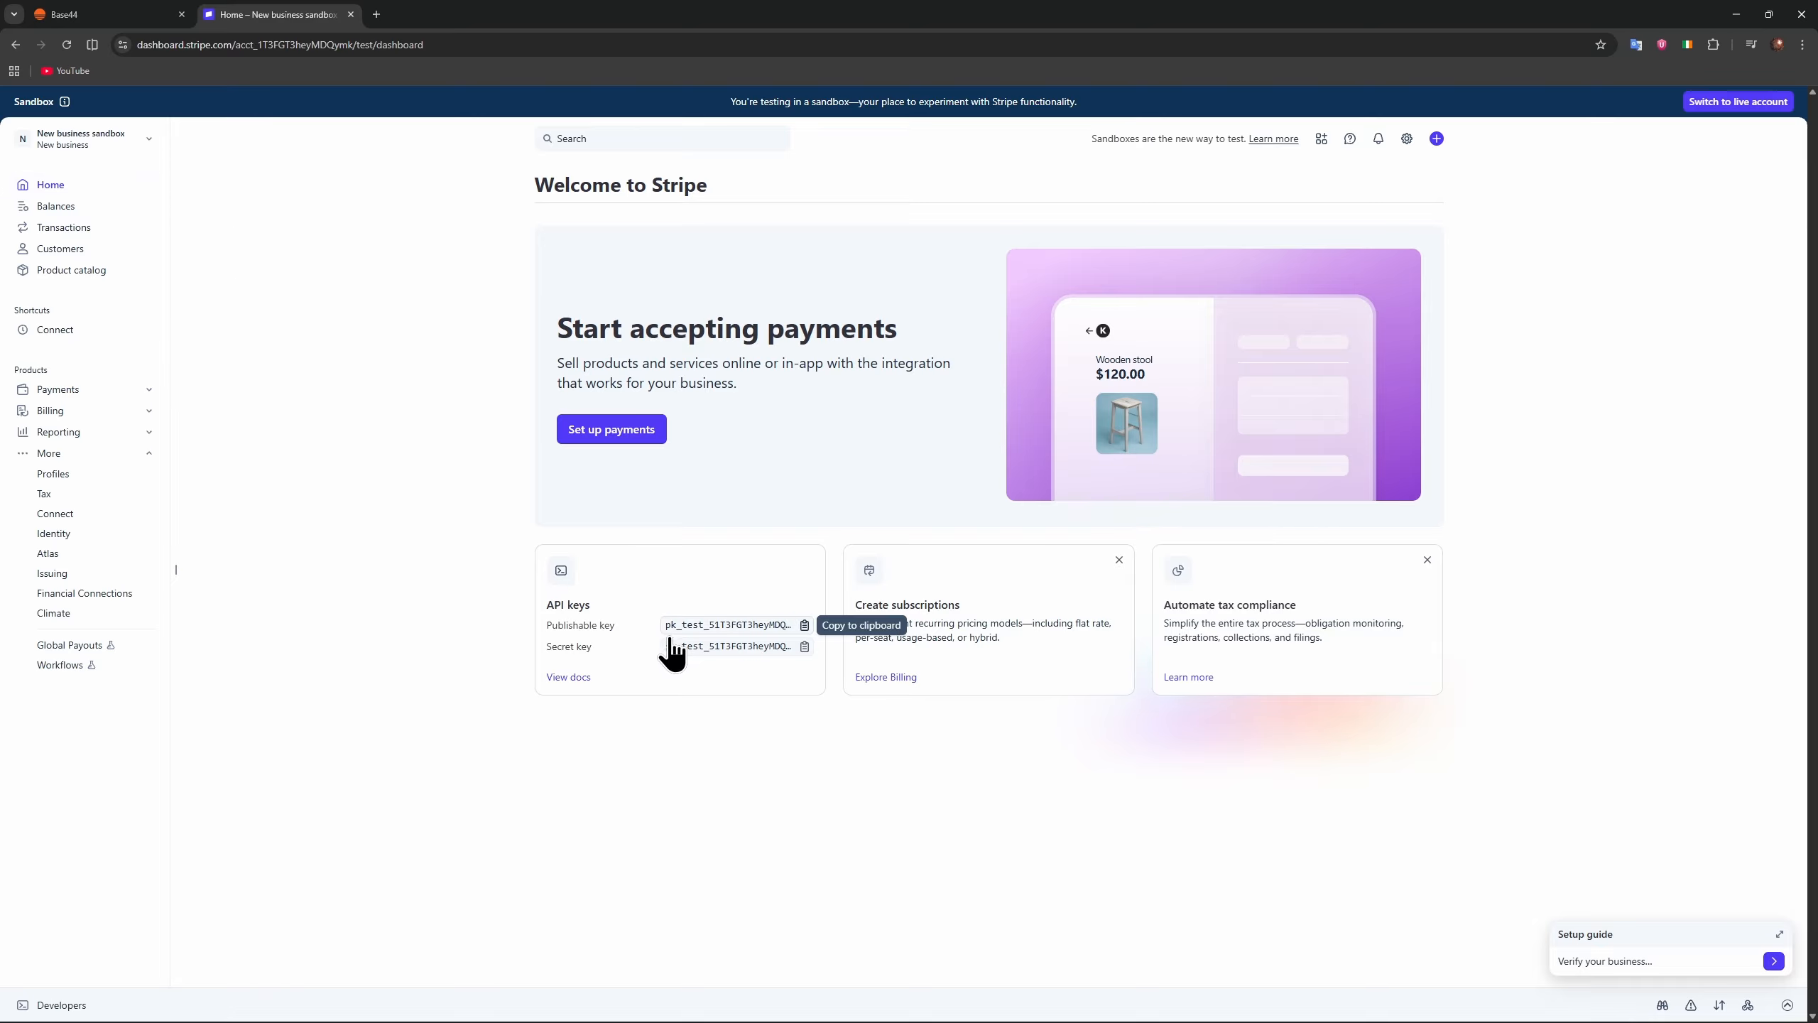
click(1788, 1005)
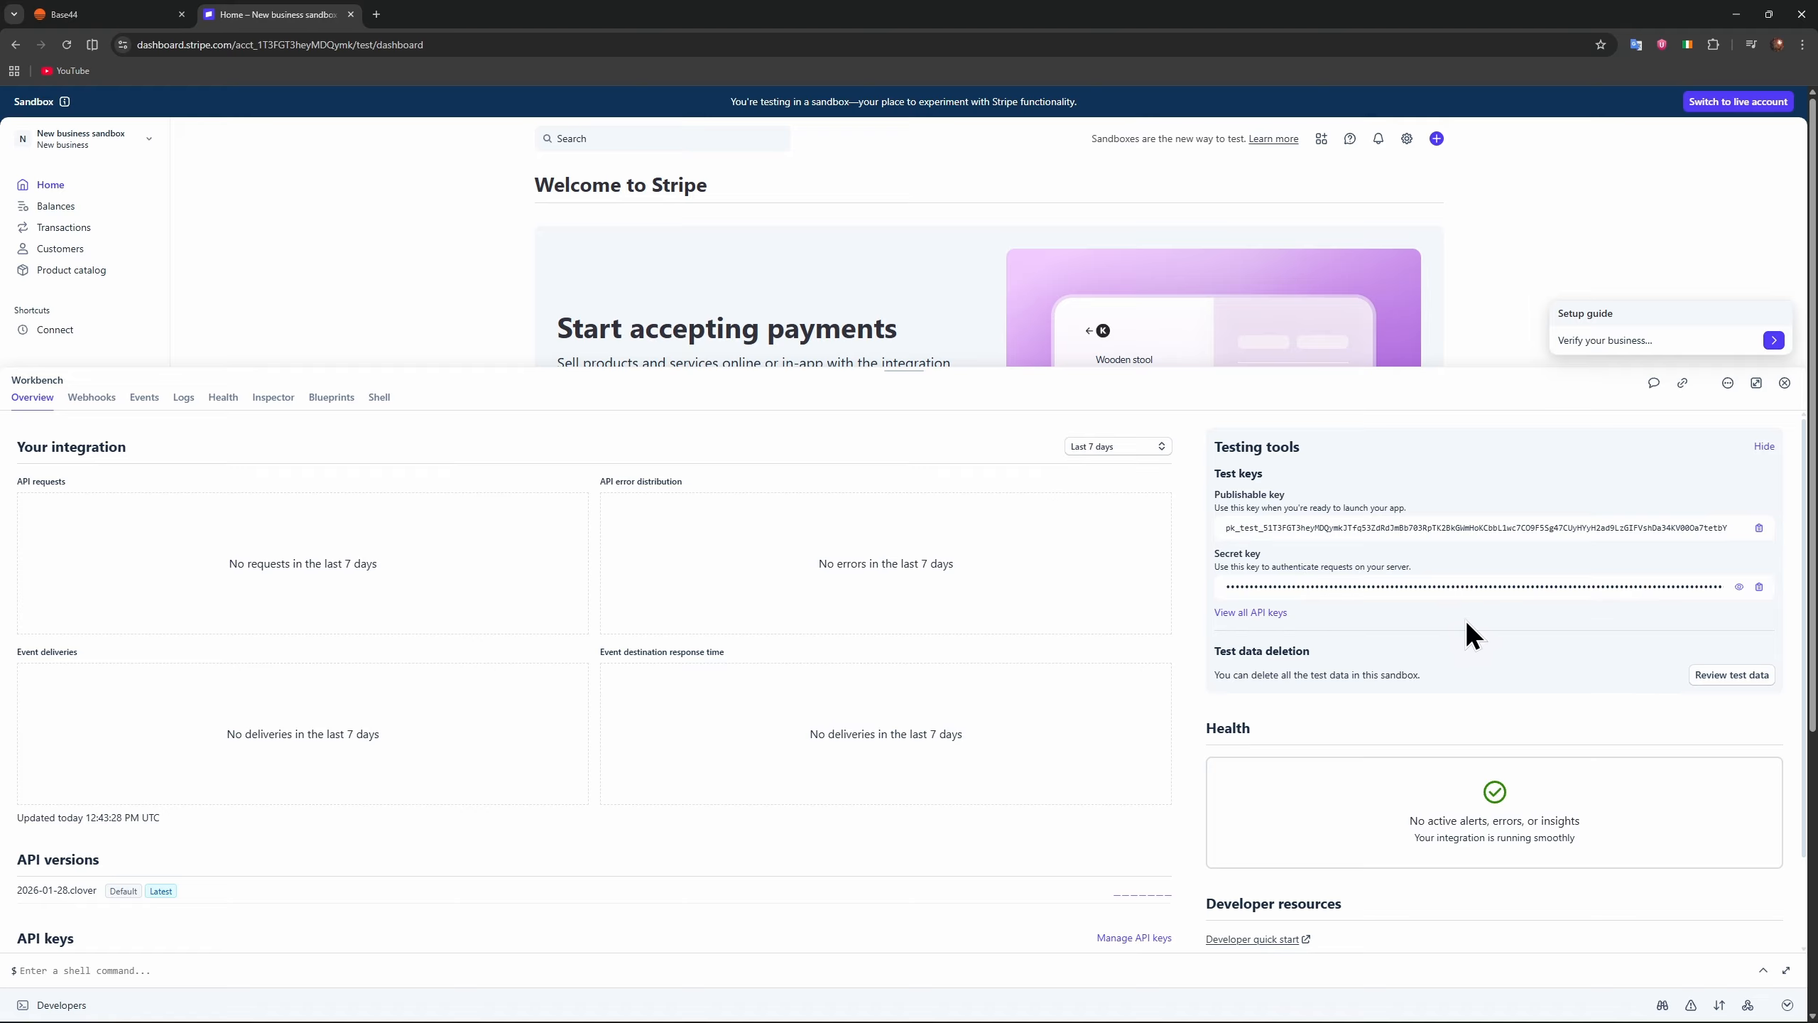
click(1785, 383)
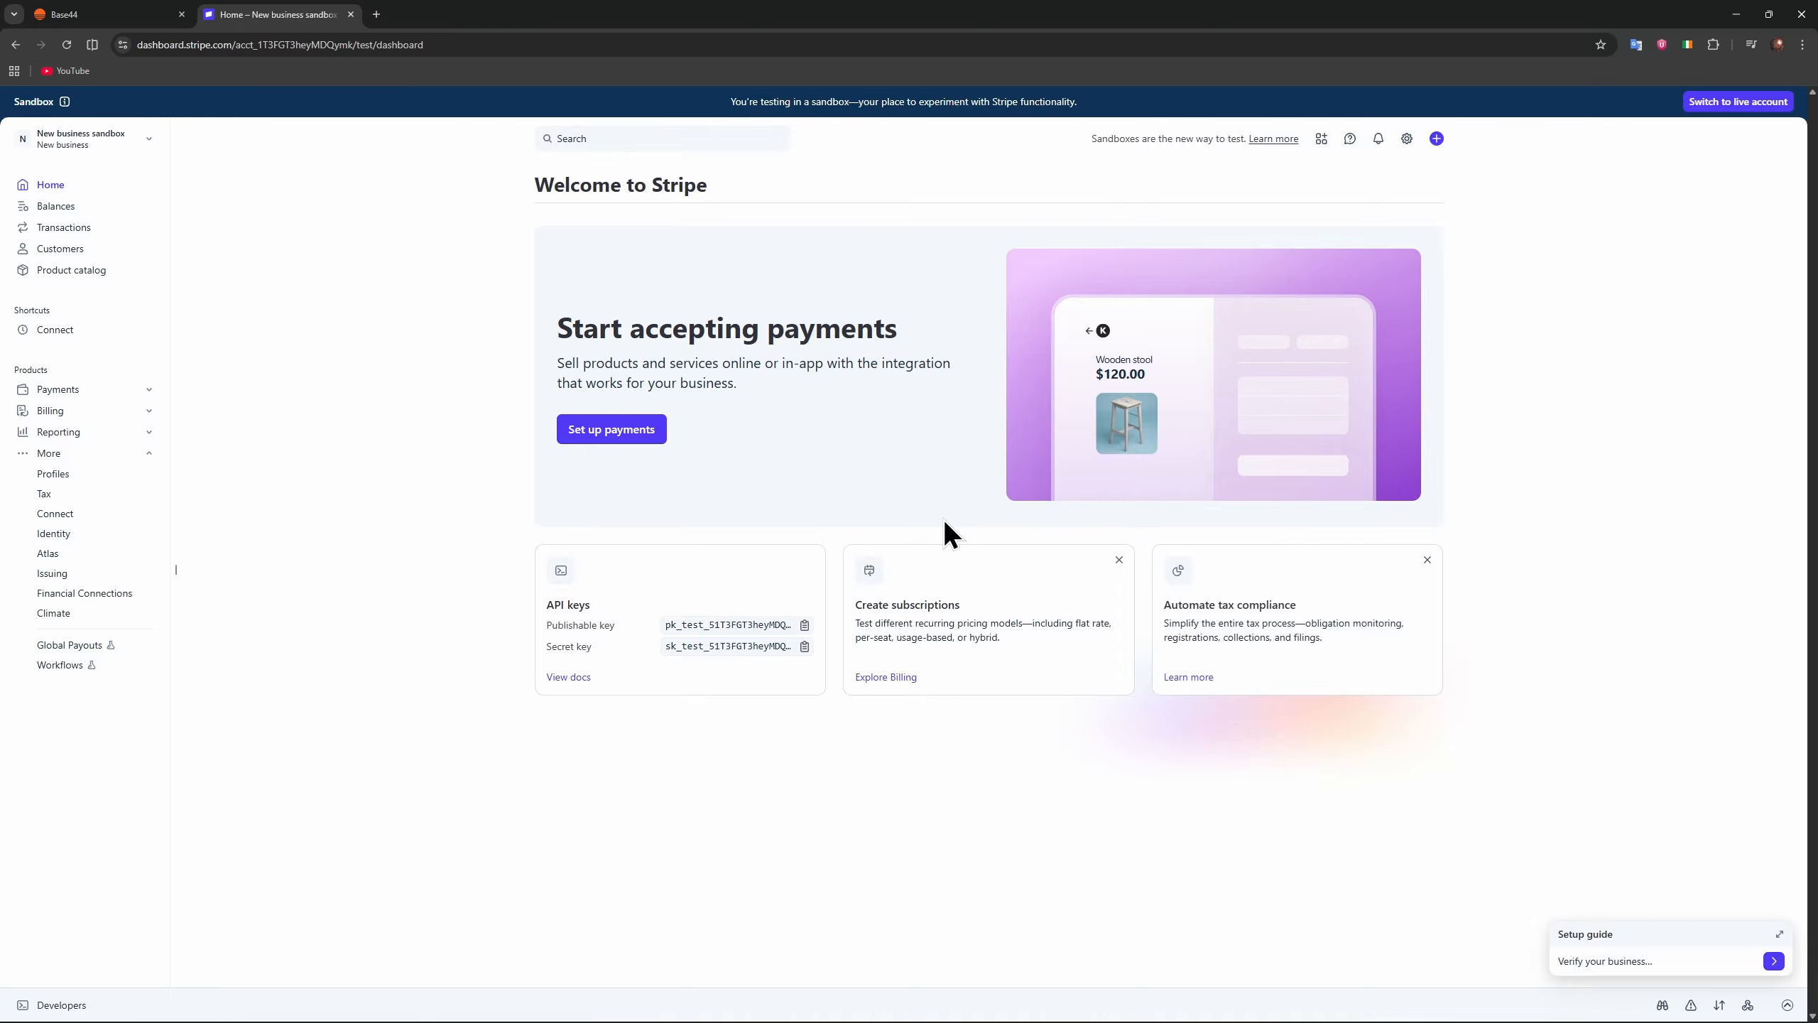
Step: Switch to Base44 and open the recent TaskFlow app in its editor
click(115, 16)
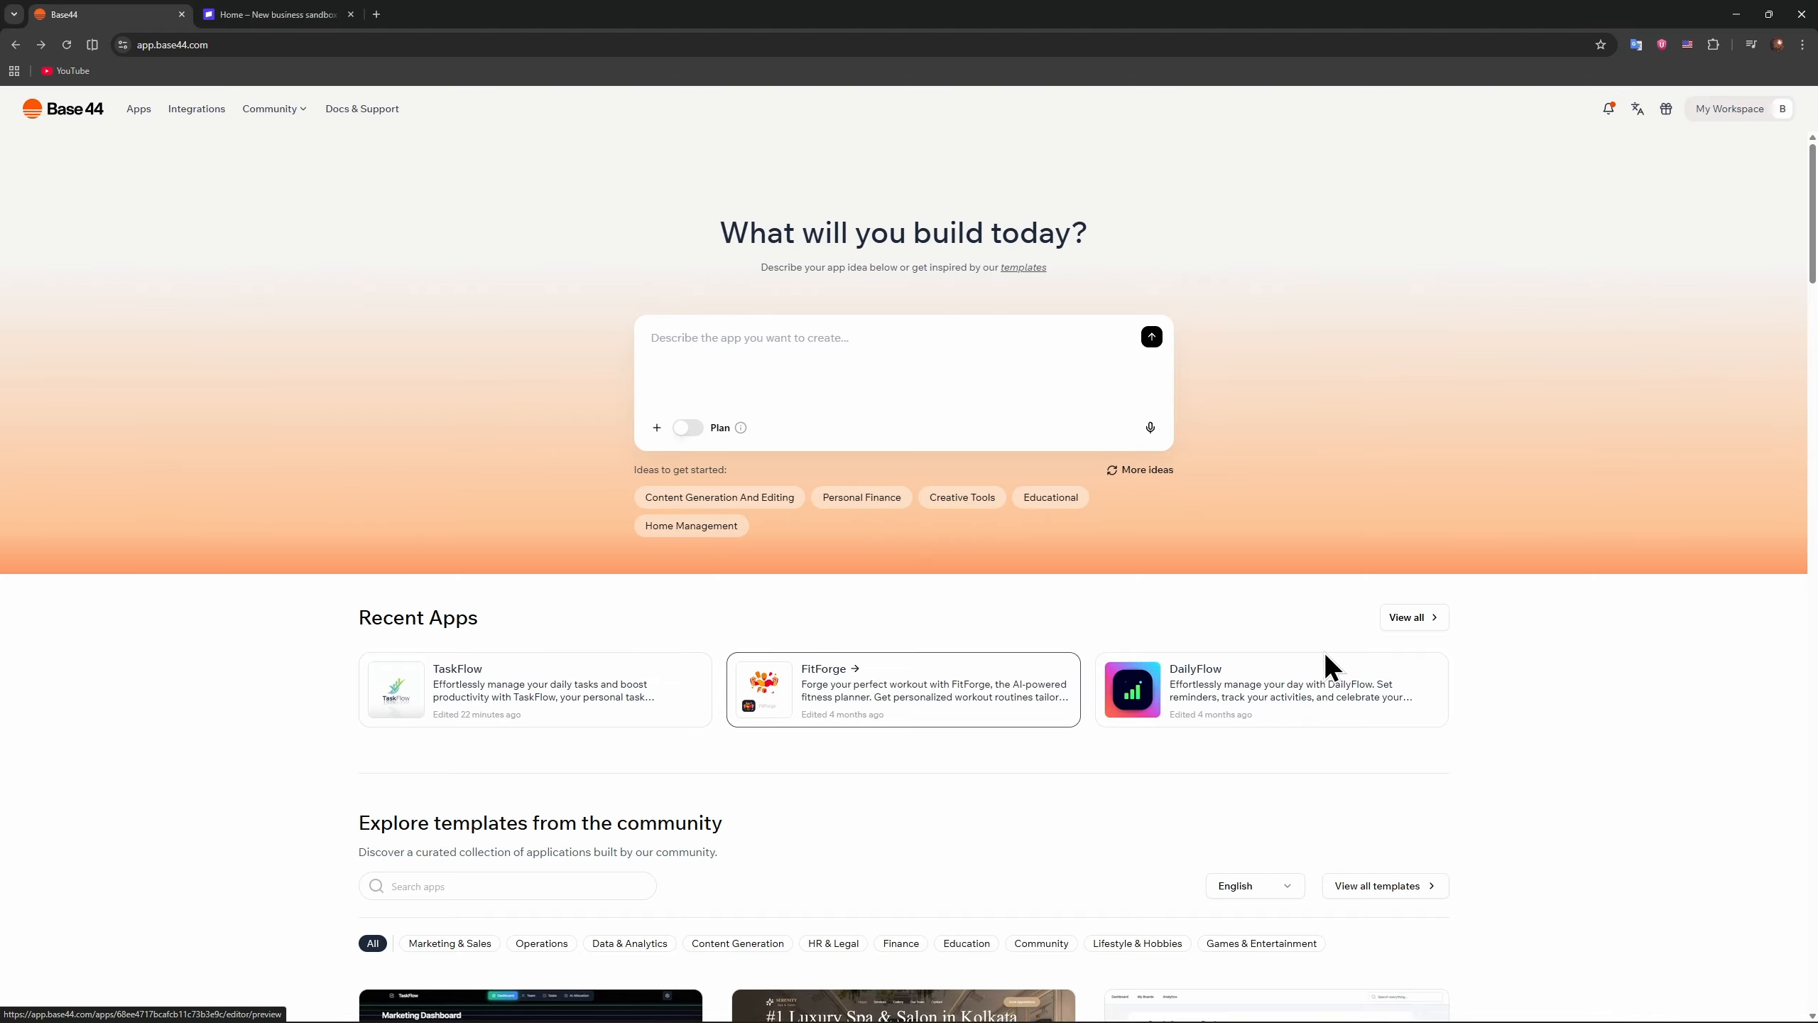
click(562, 699)
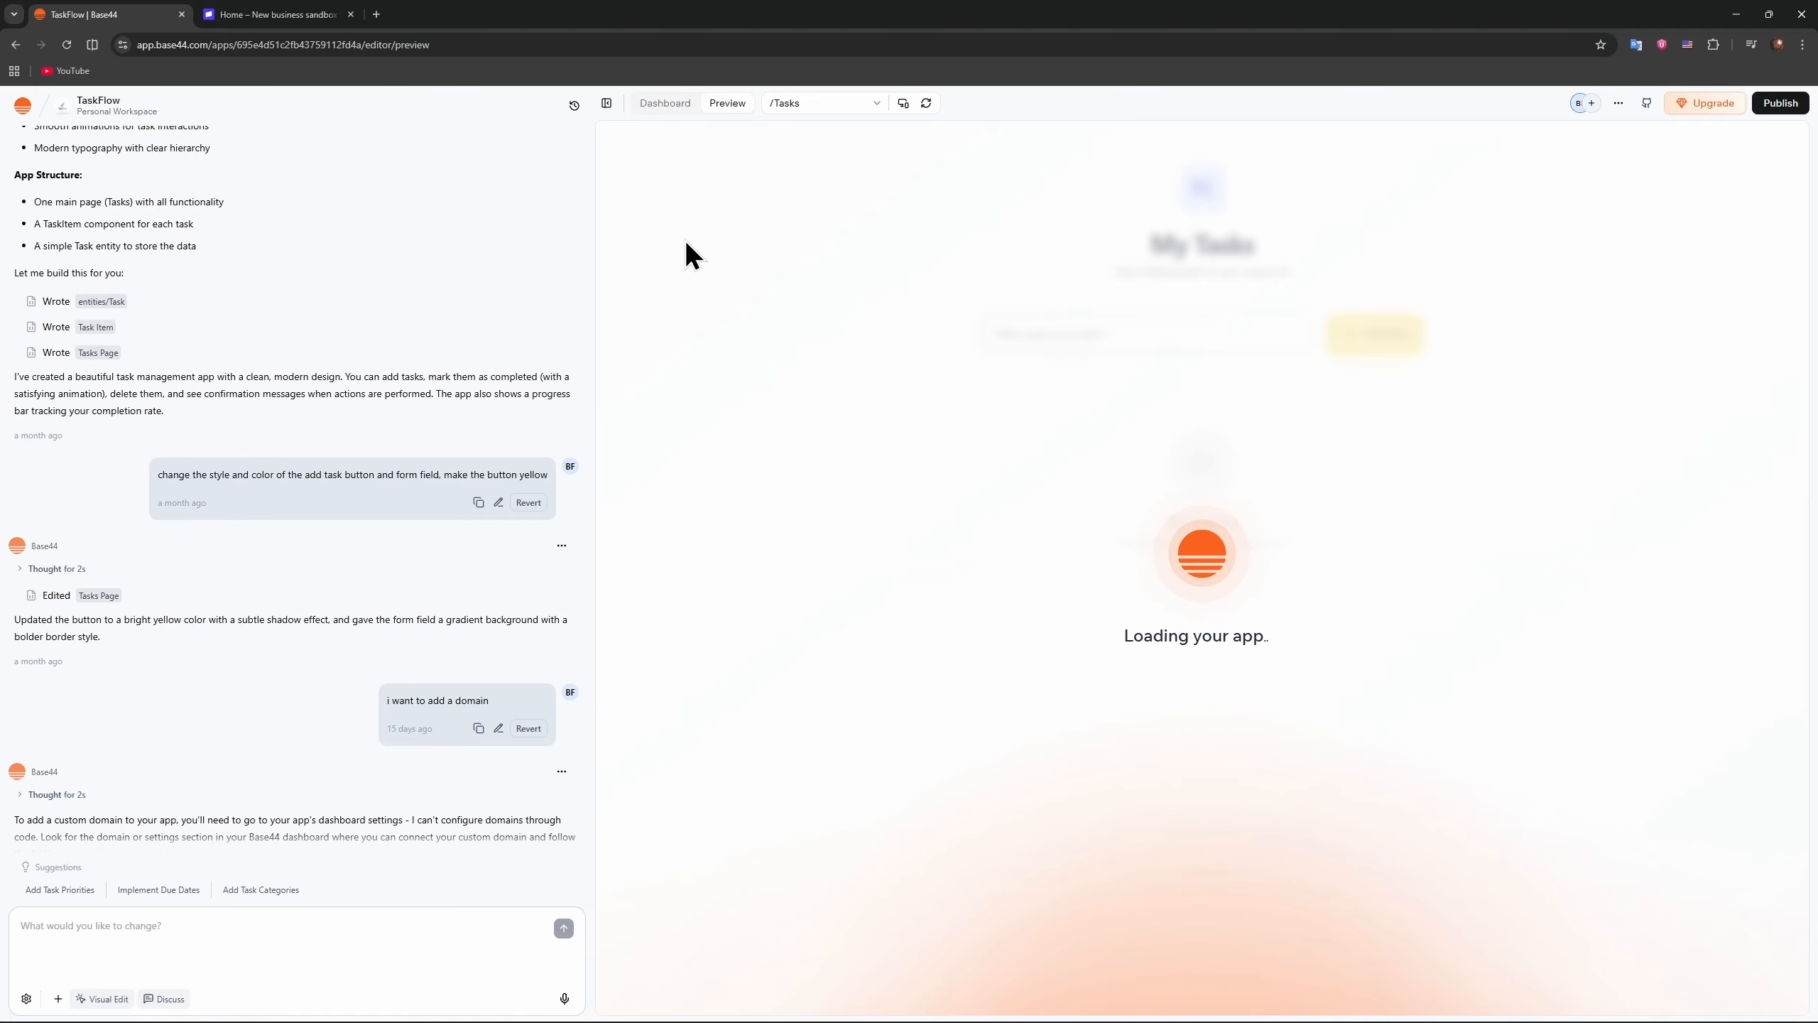
click(1106, 337)
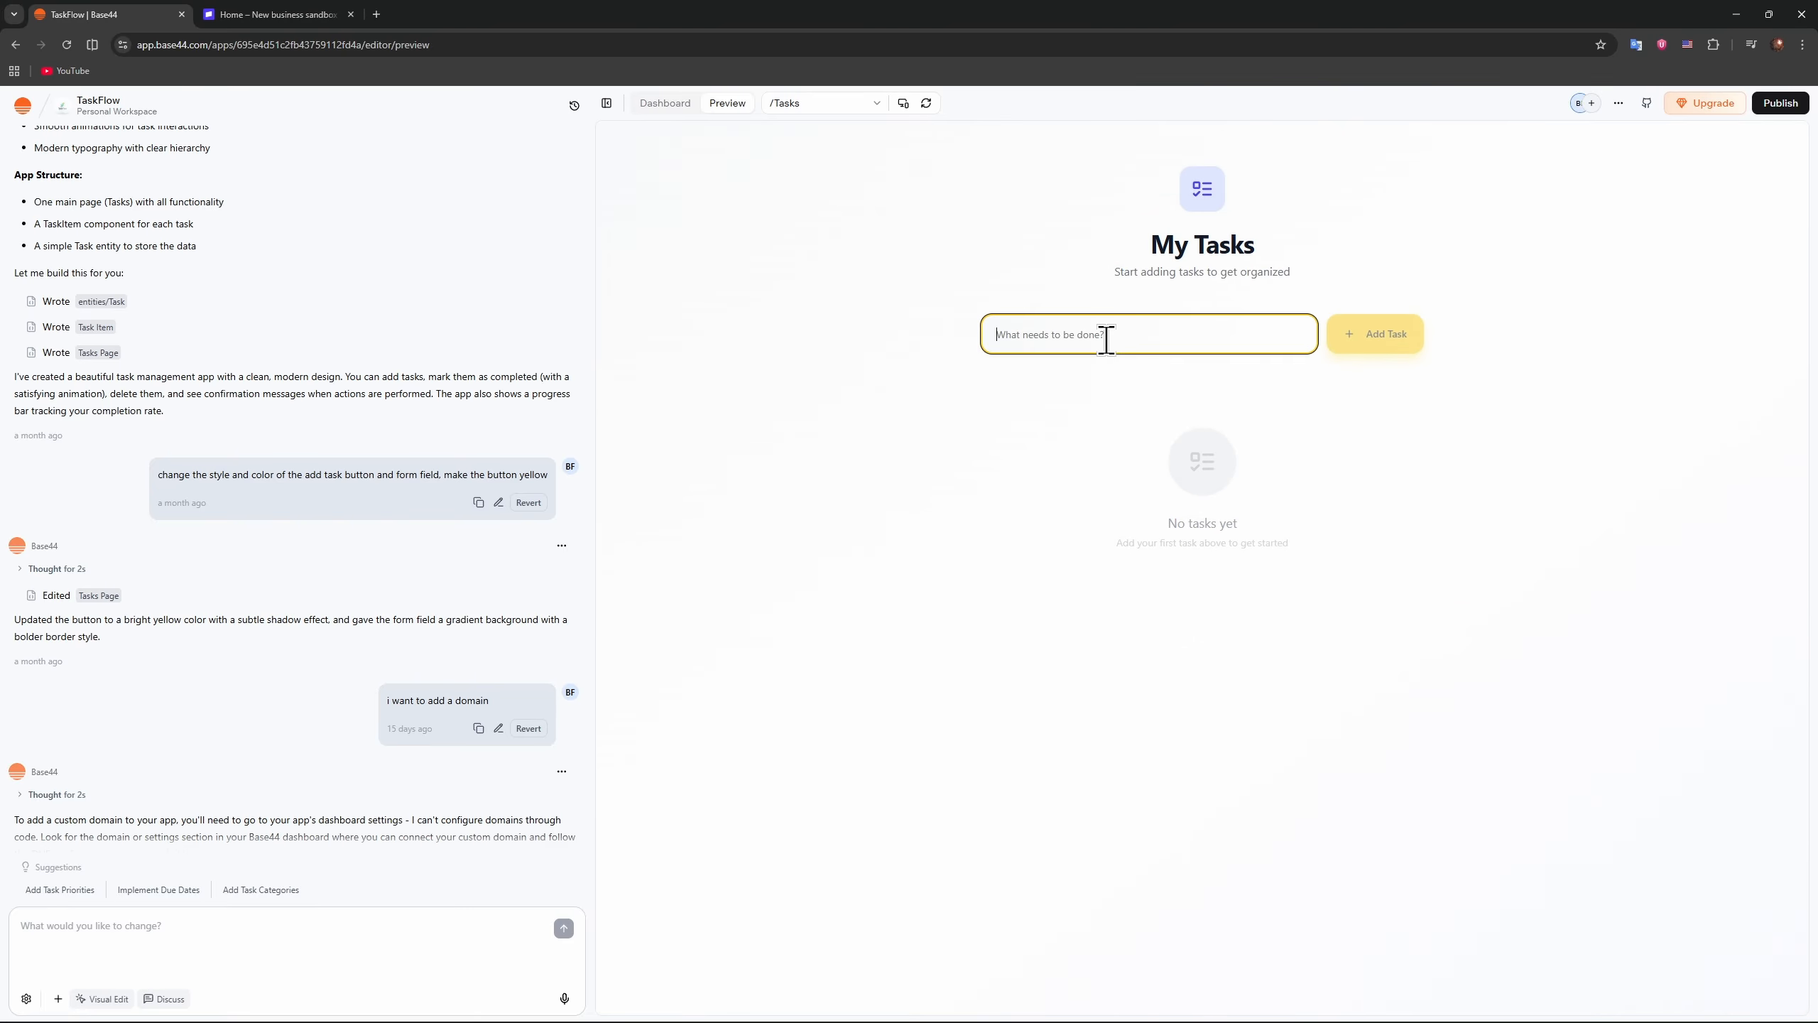
click(788, 496)
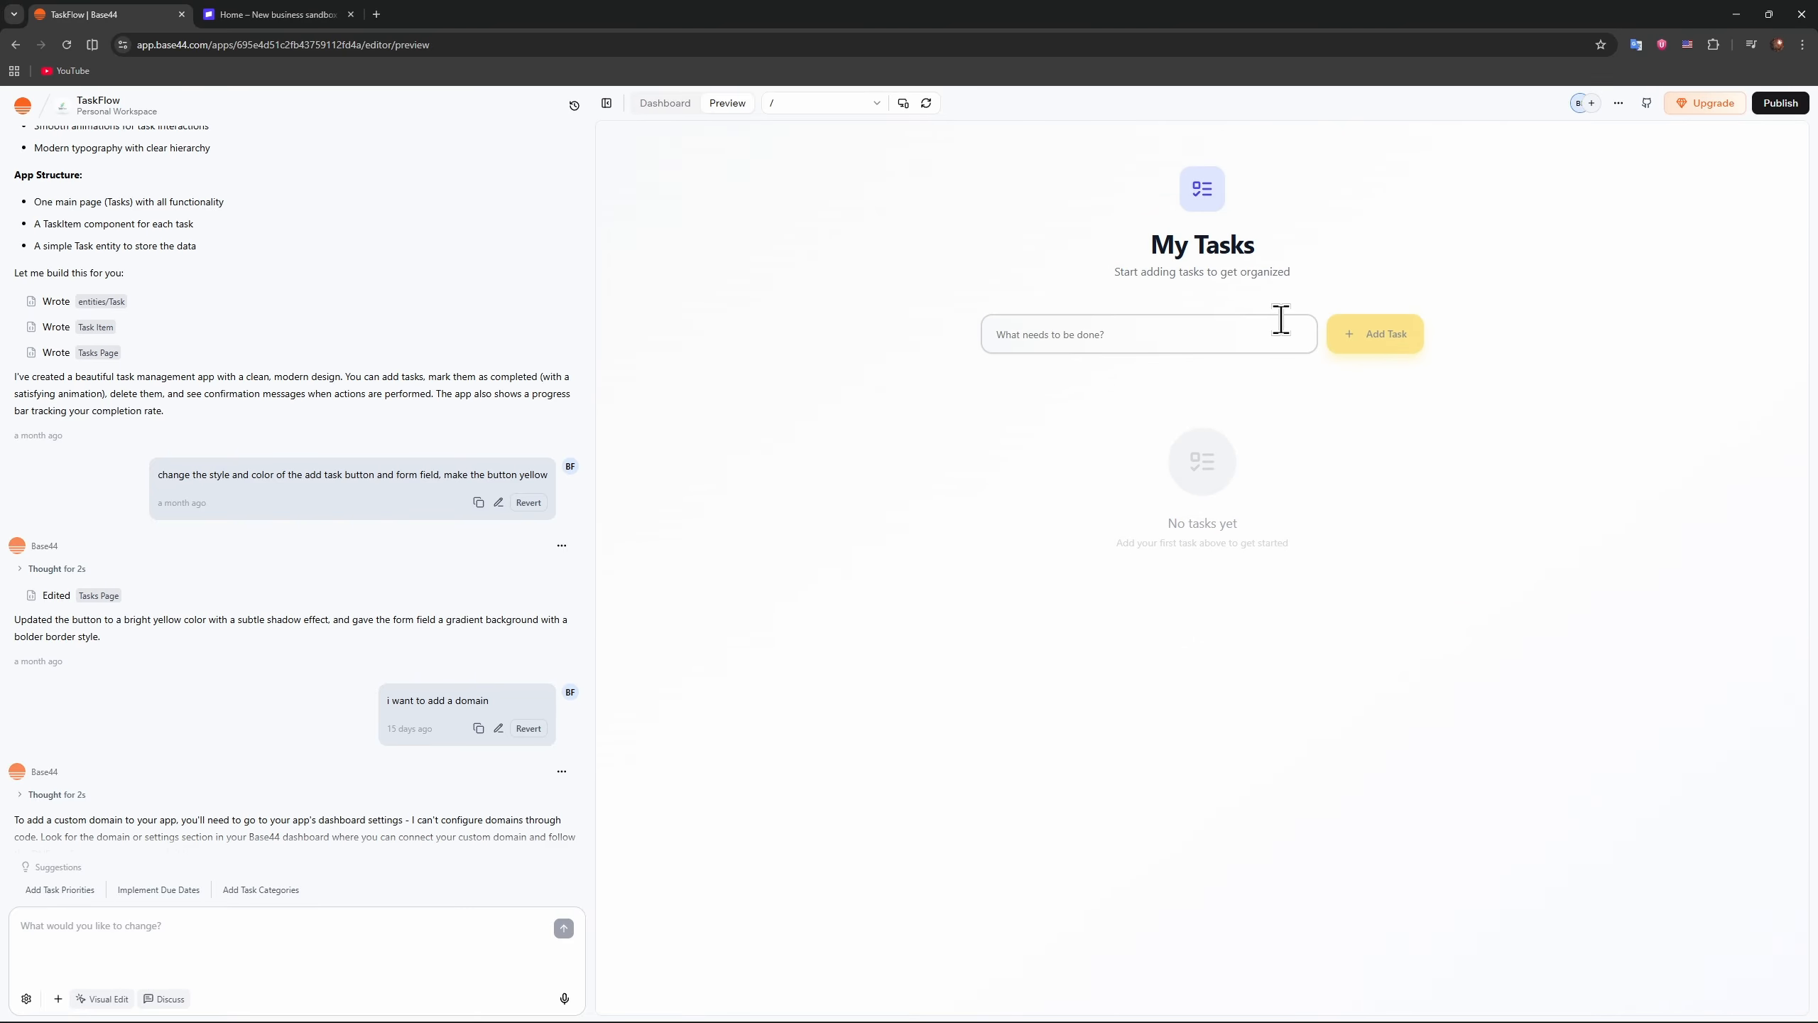
Step: Open the Authentication settings in the TaskFlow app's dashboard
click(665, 104)
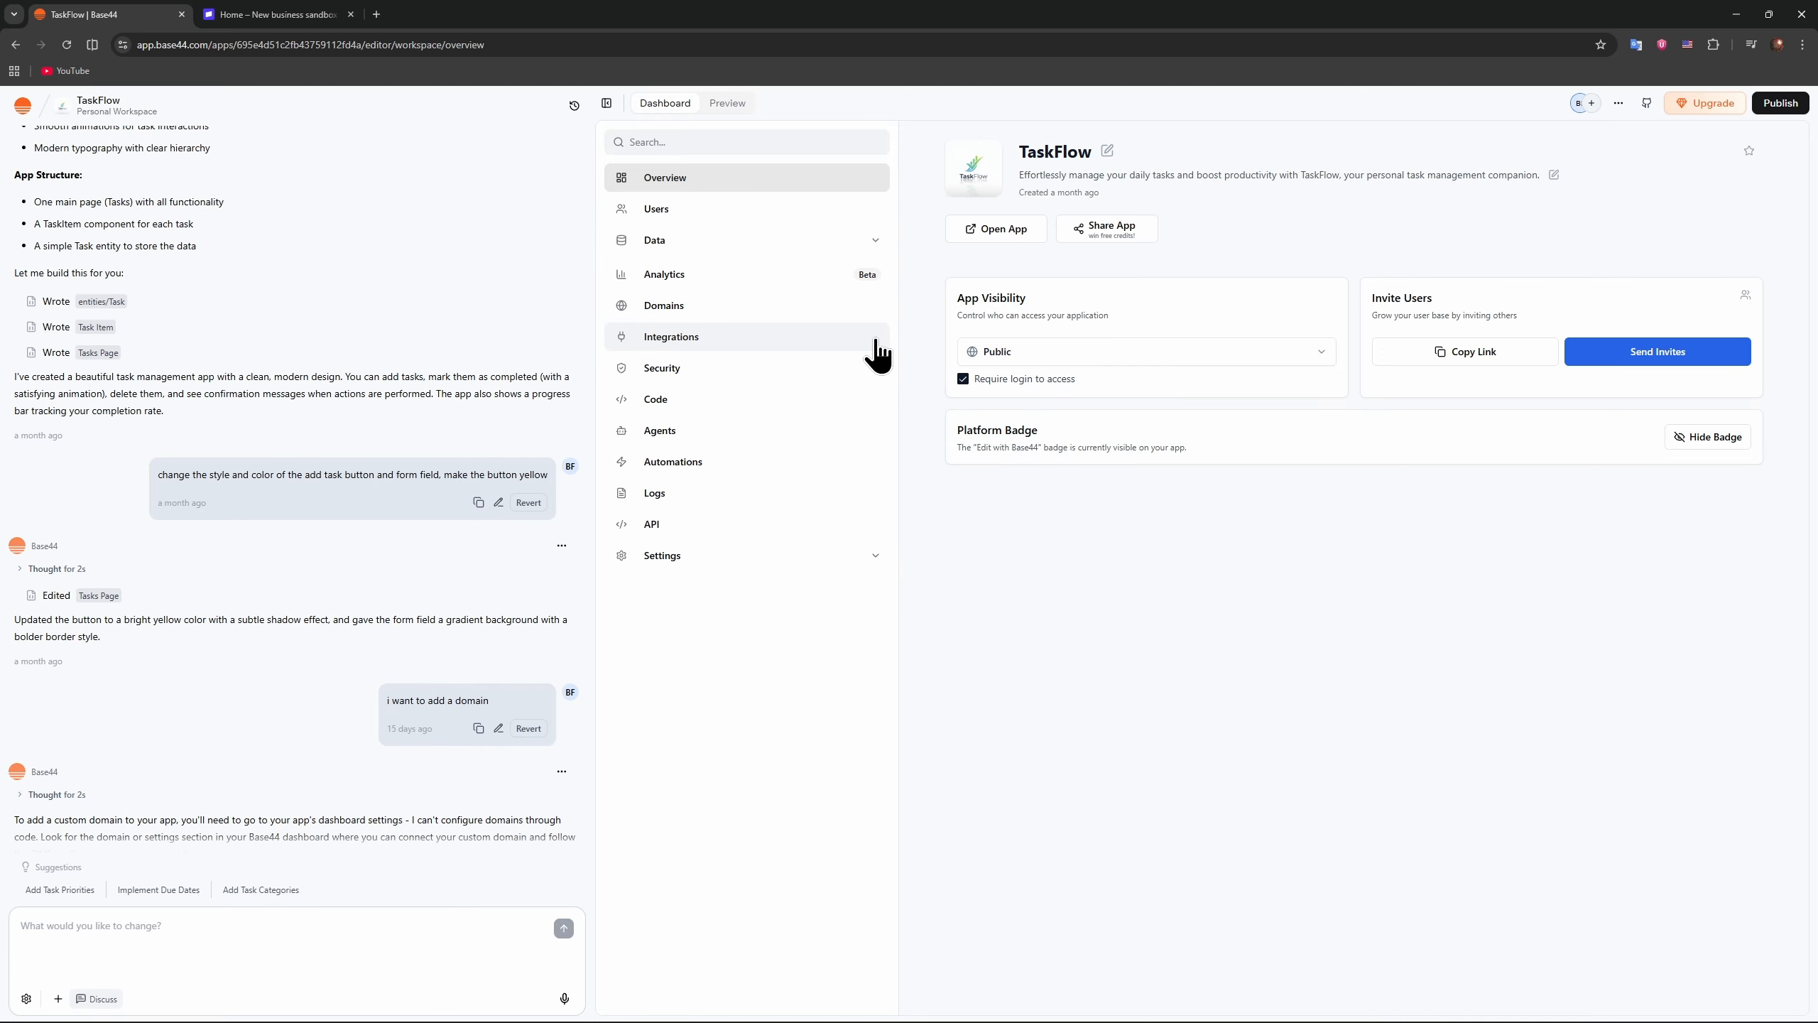
click(777, 557)
click(719, 618)
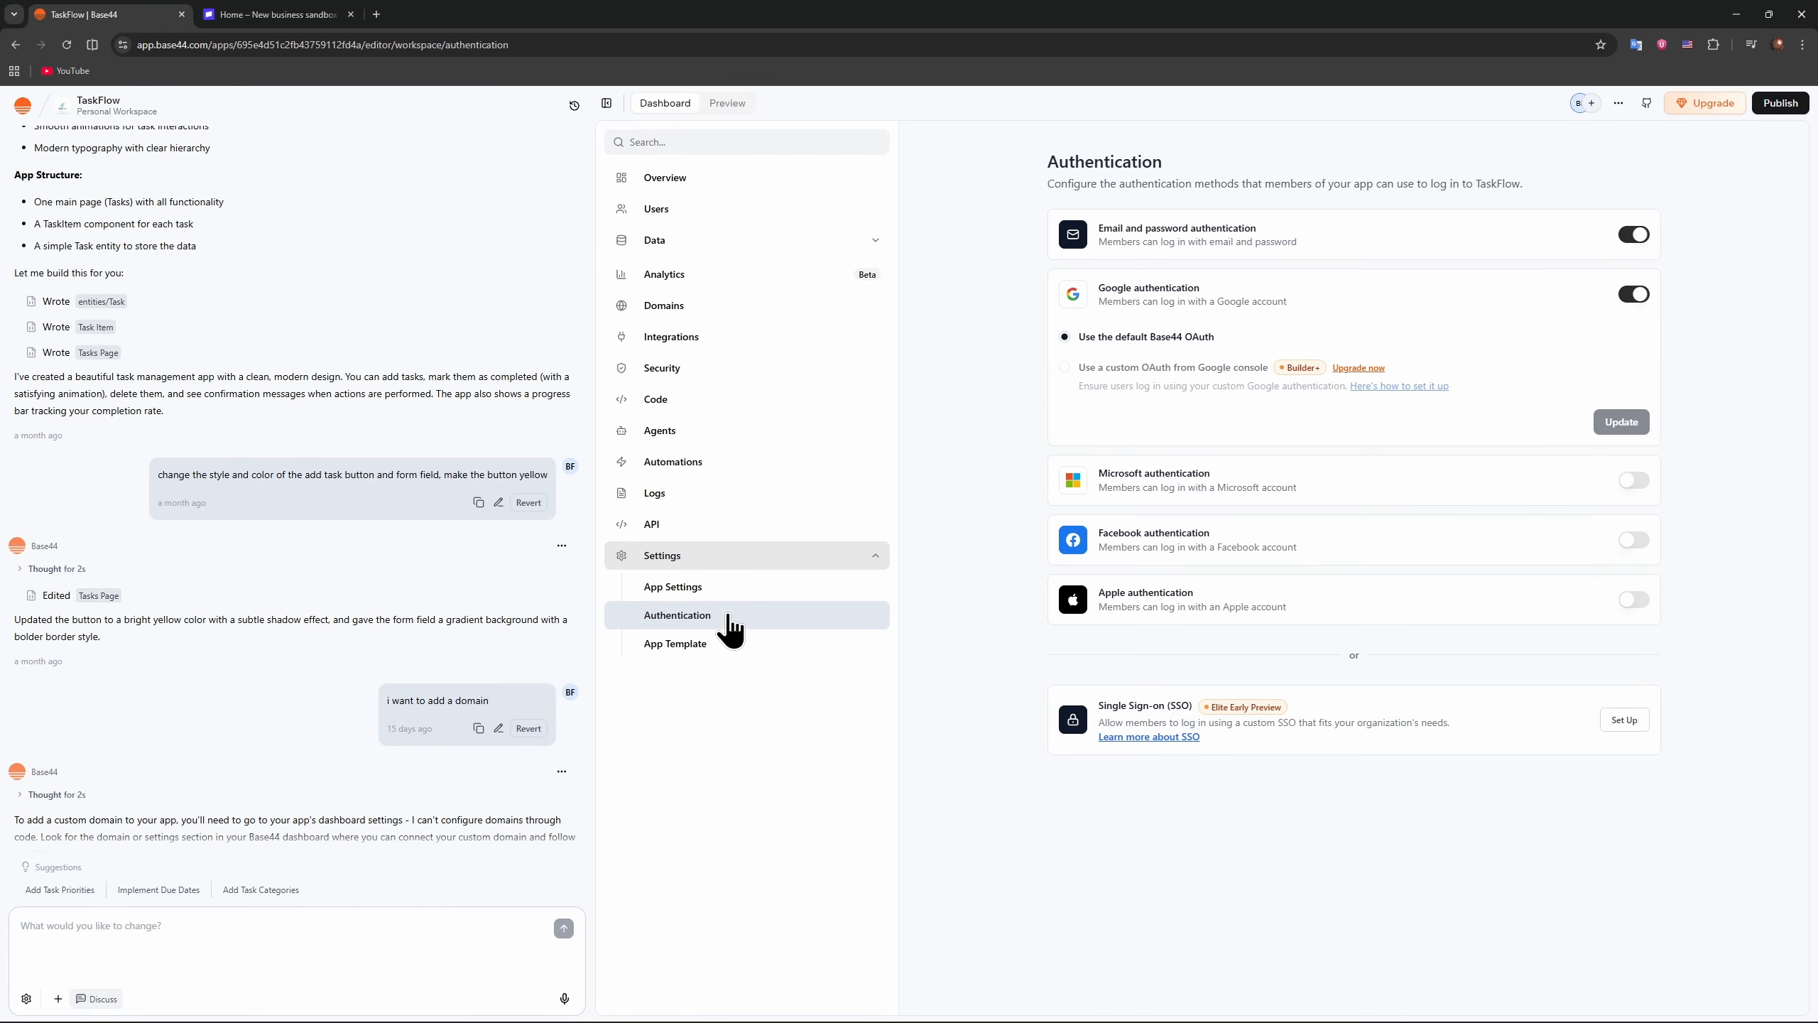
Step: View the TaskFlow app's API integration code examples and return to the app overview
click(737, 528)
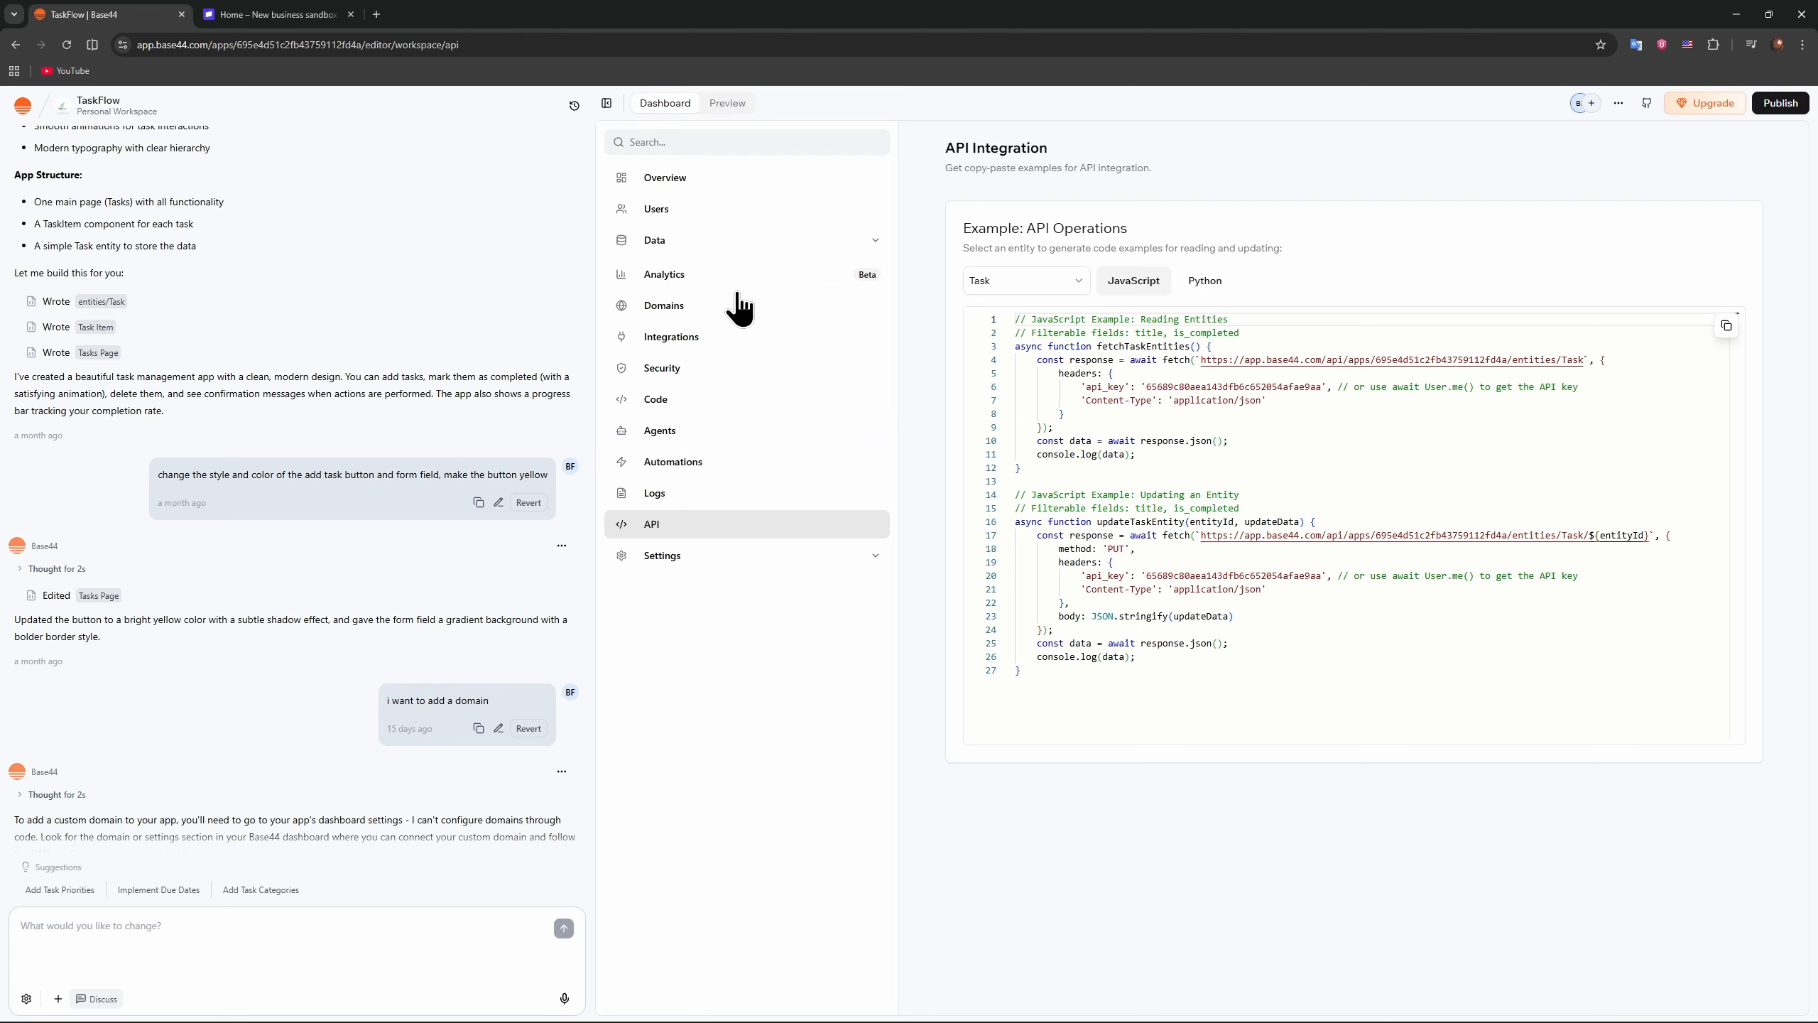
click(742, 183)
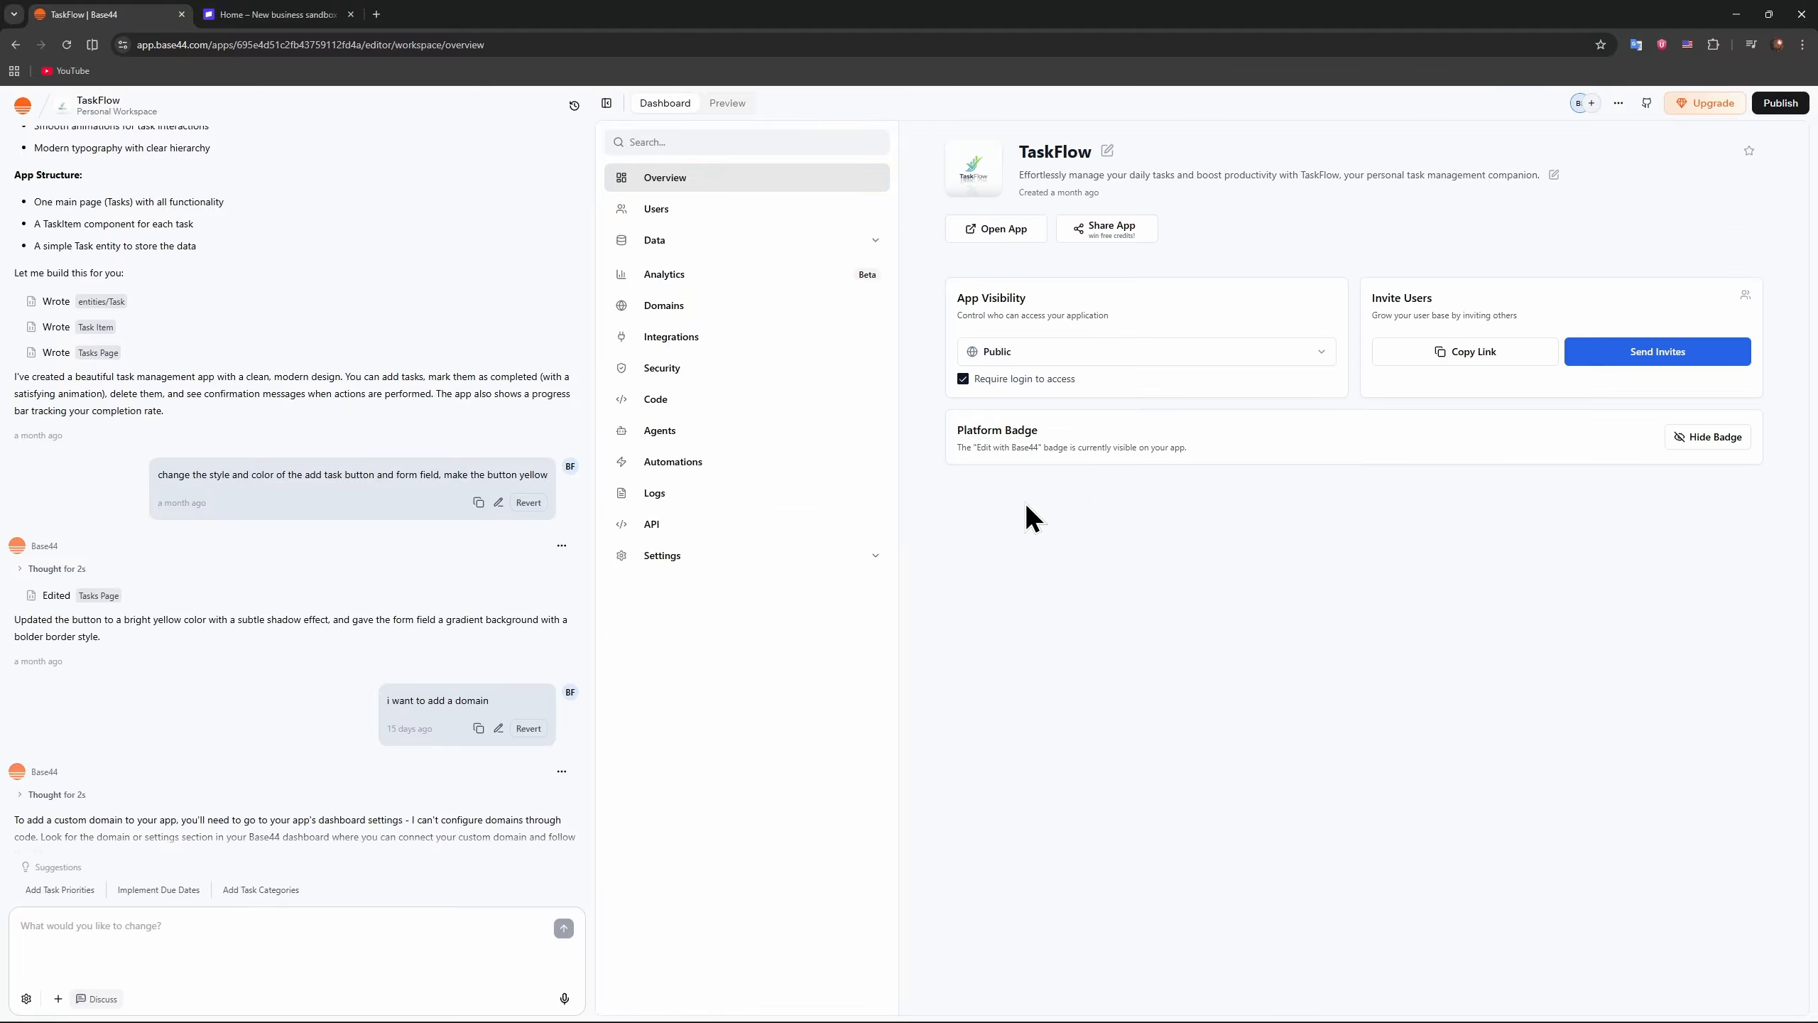
Step: Send the AI assistant the message "i want to connect my base44 to stripe" and decline browser notifications
scroll(236, 825, down, 1)
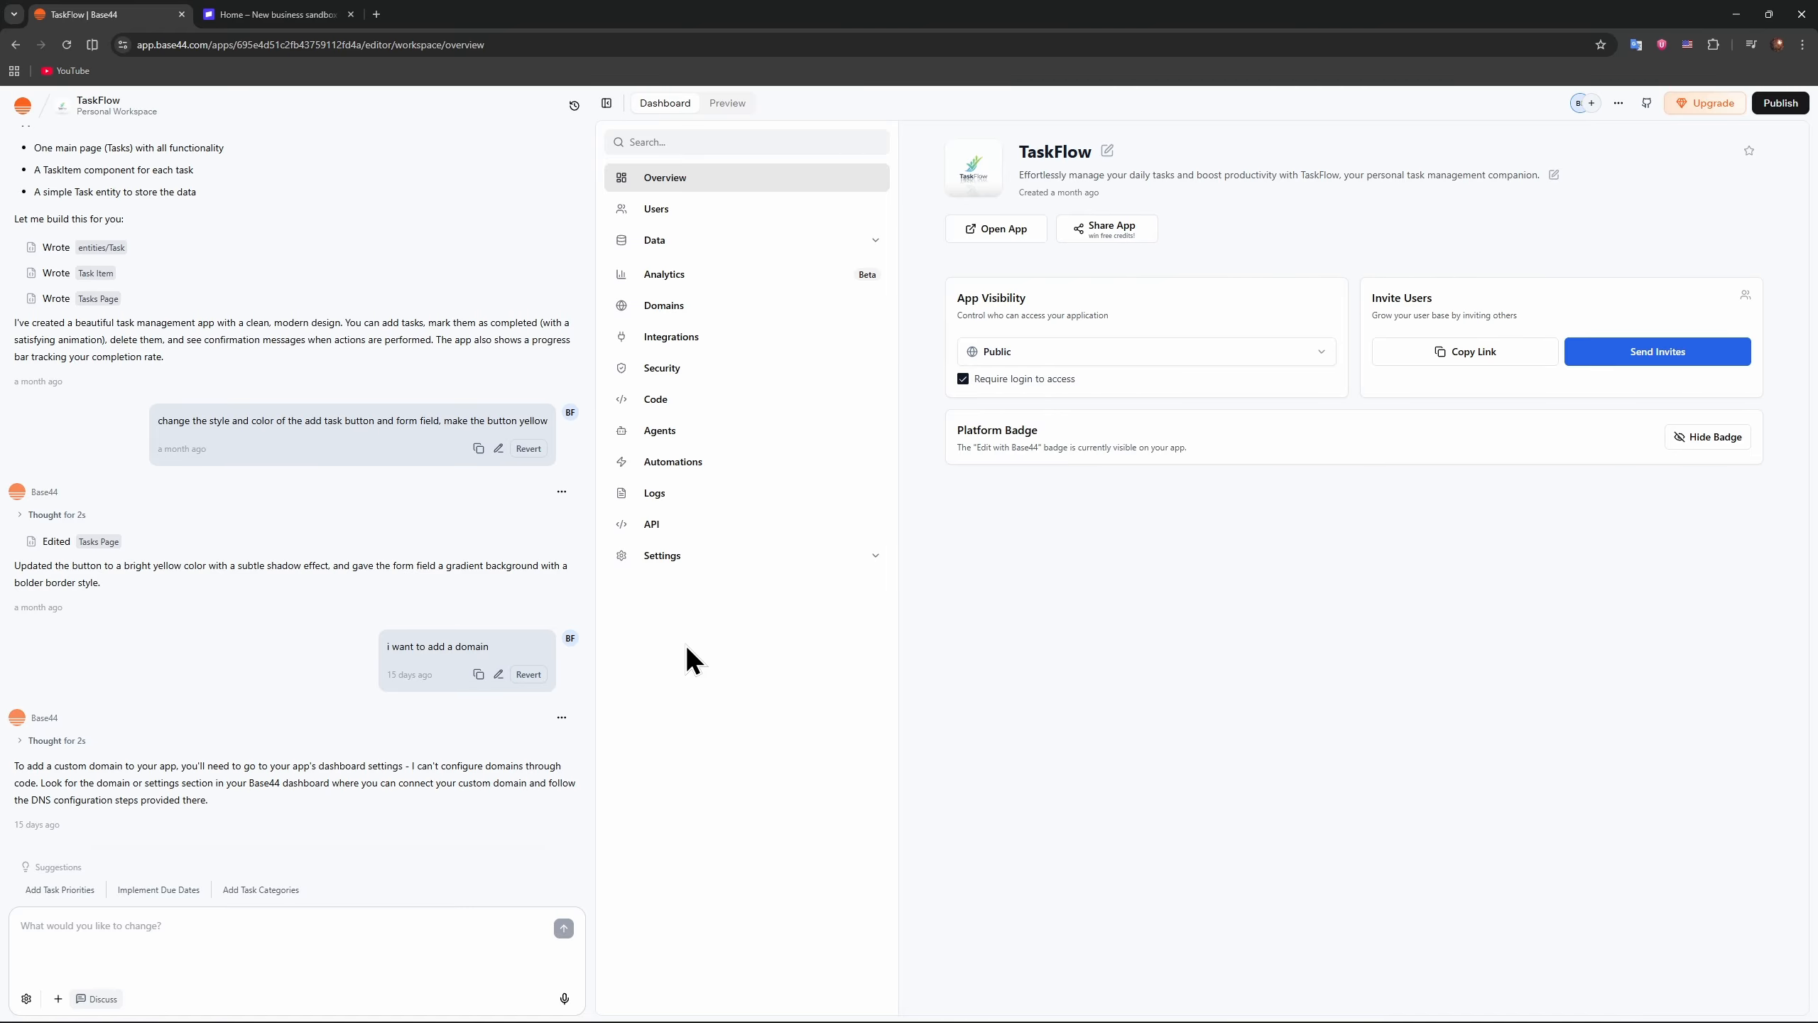
text(i wa)
text(nt to connect my base44 to stripe)
key(Return)
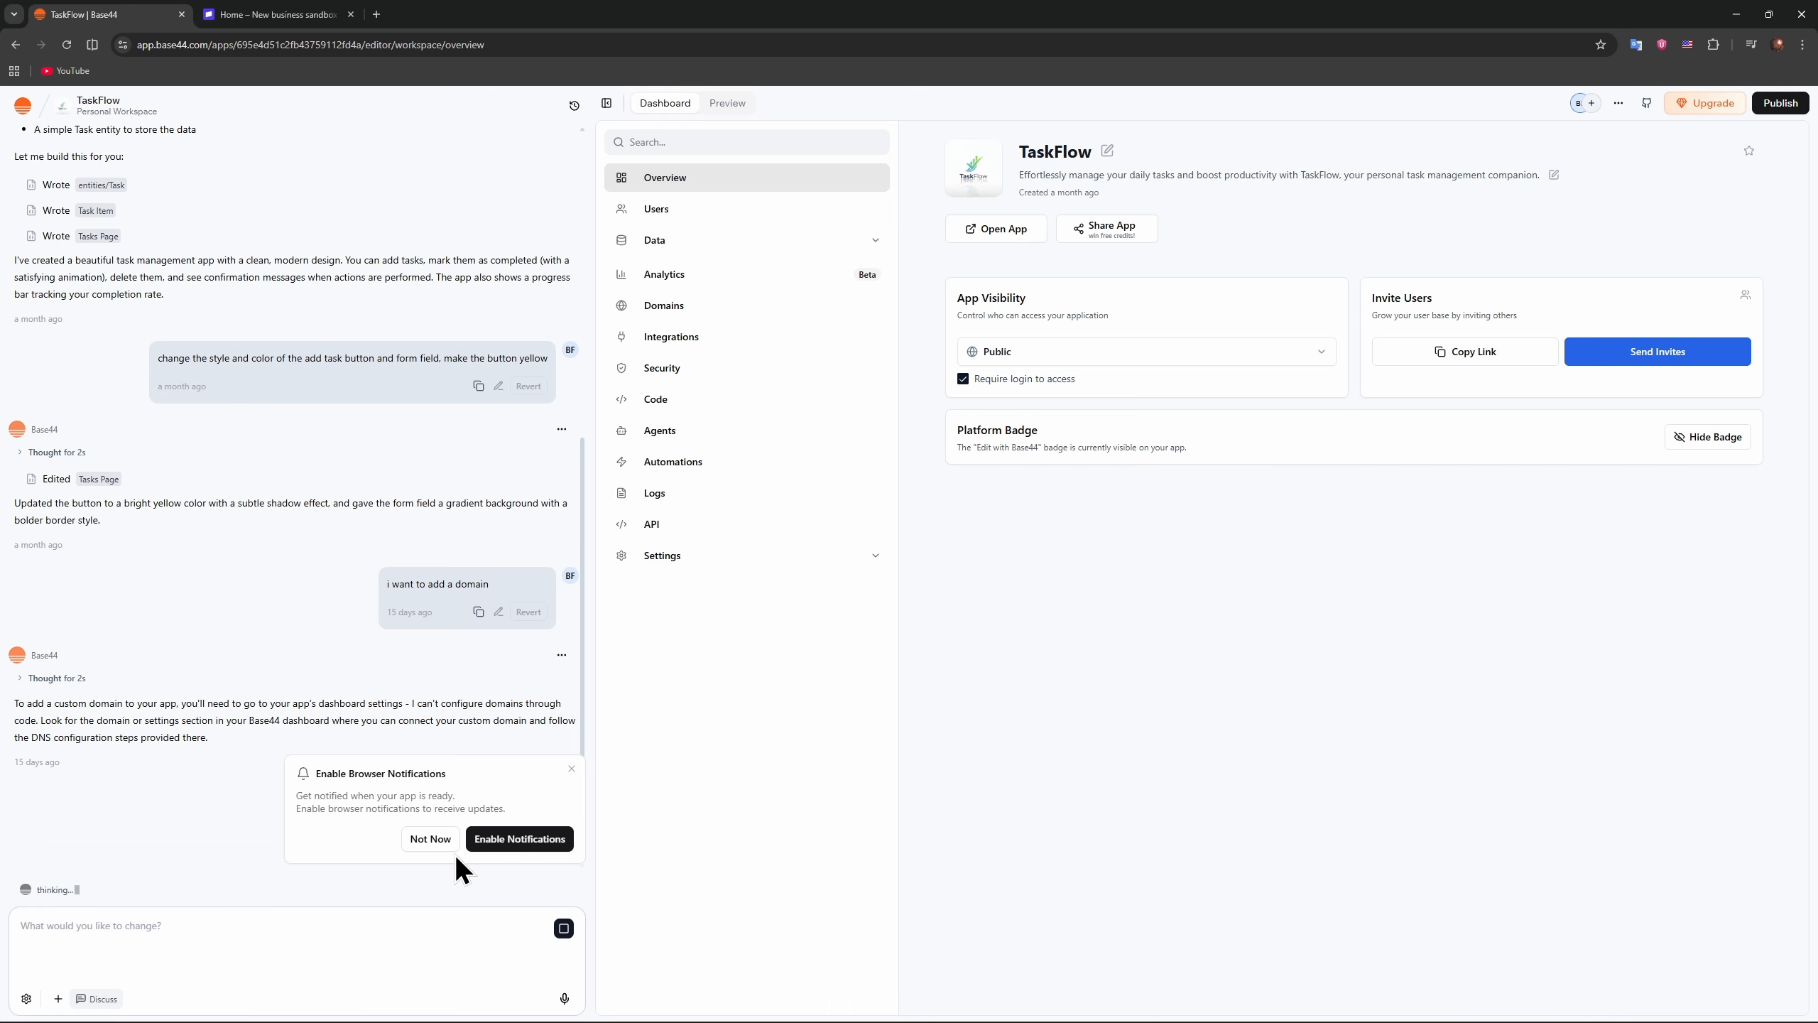
click(431, 841)
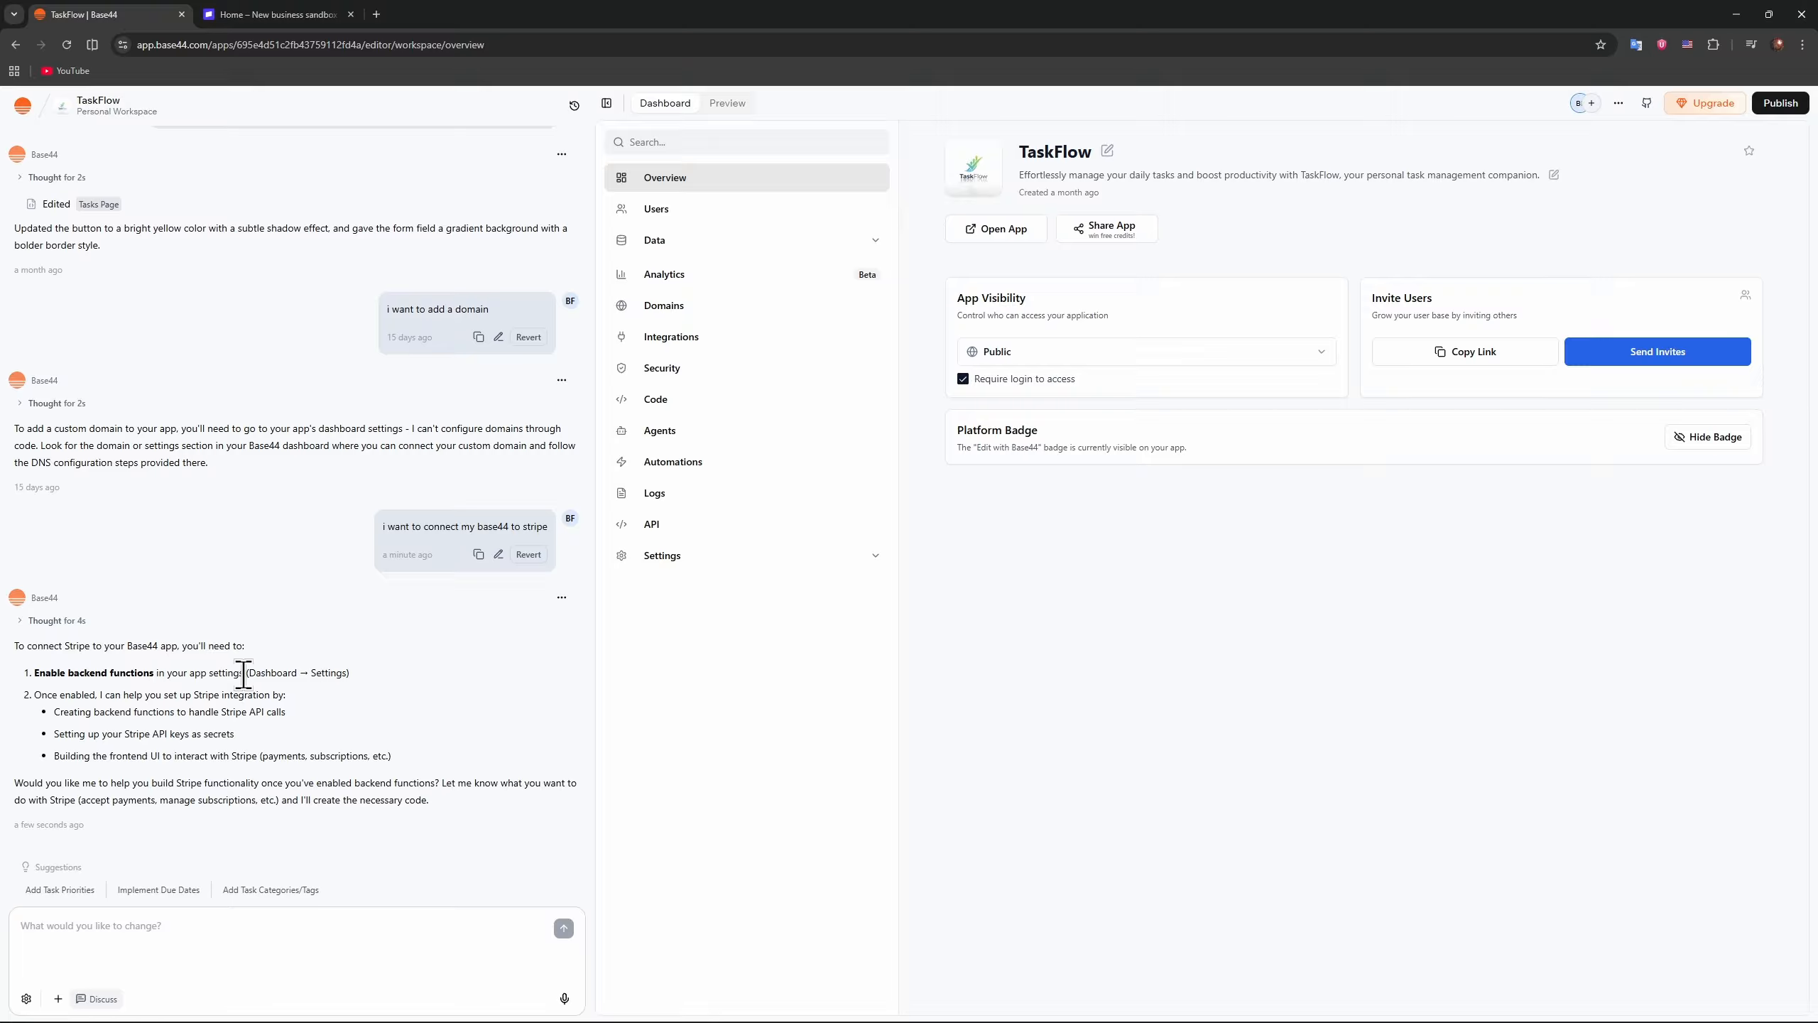
Step: Follow the assistant's first instruction by opening App Settings and locating Backend Functions among the advanced capabilities
drag(249, 673, 356, 679)
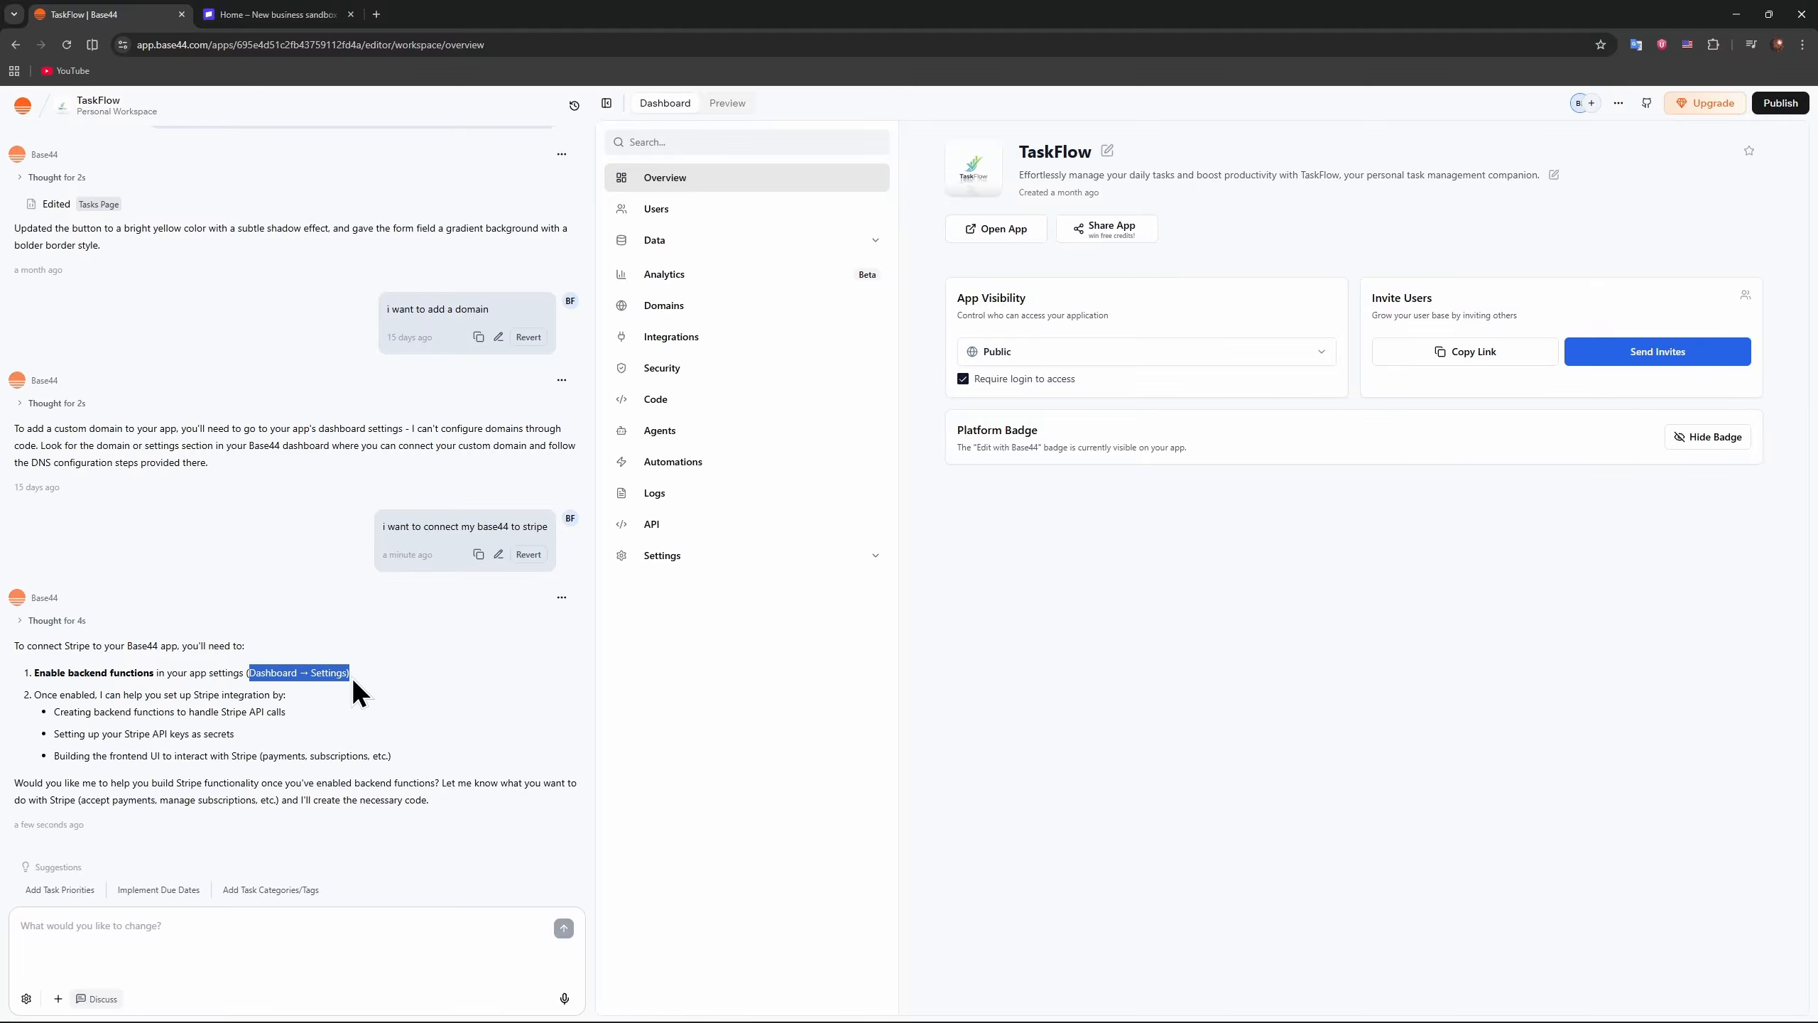
click(367, 693)
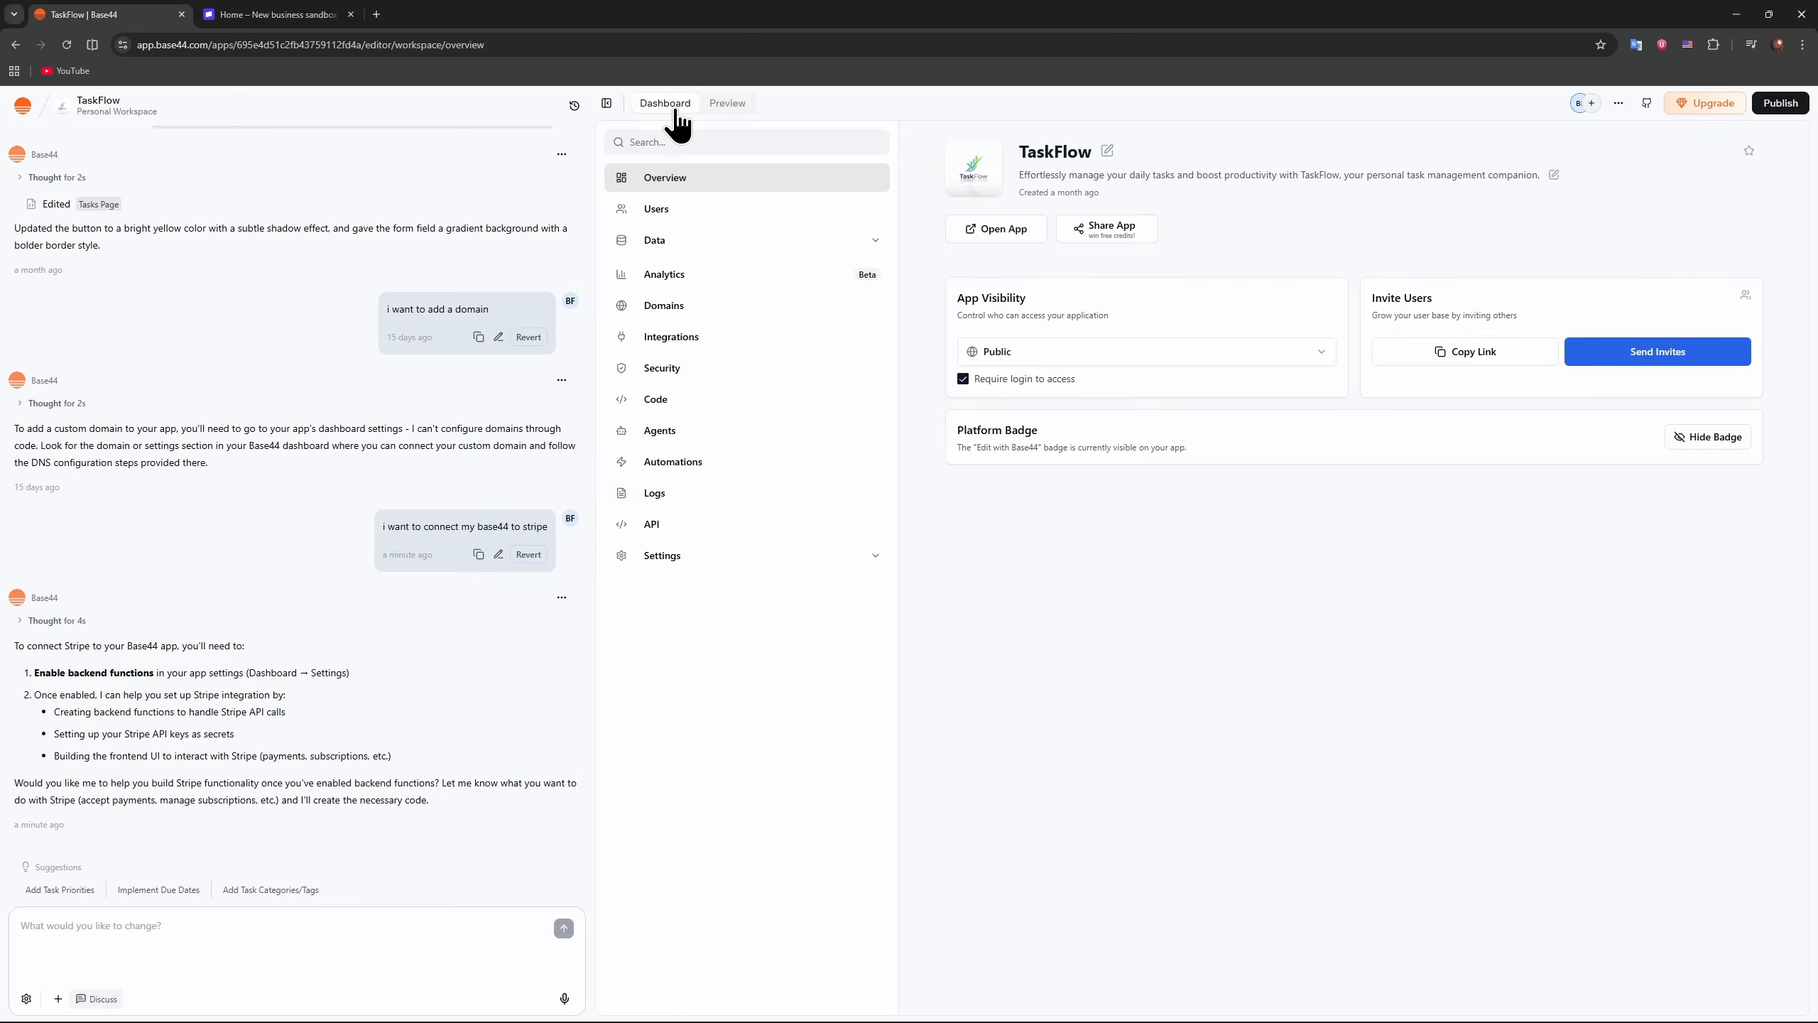
click(875, 558)
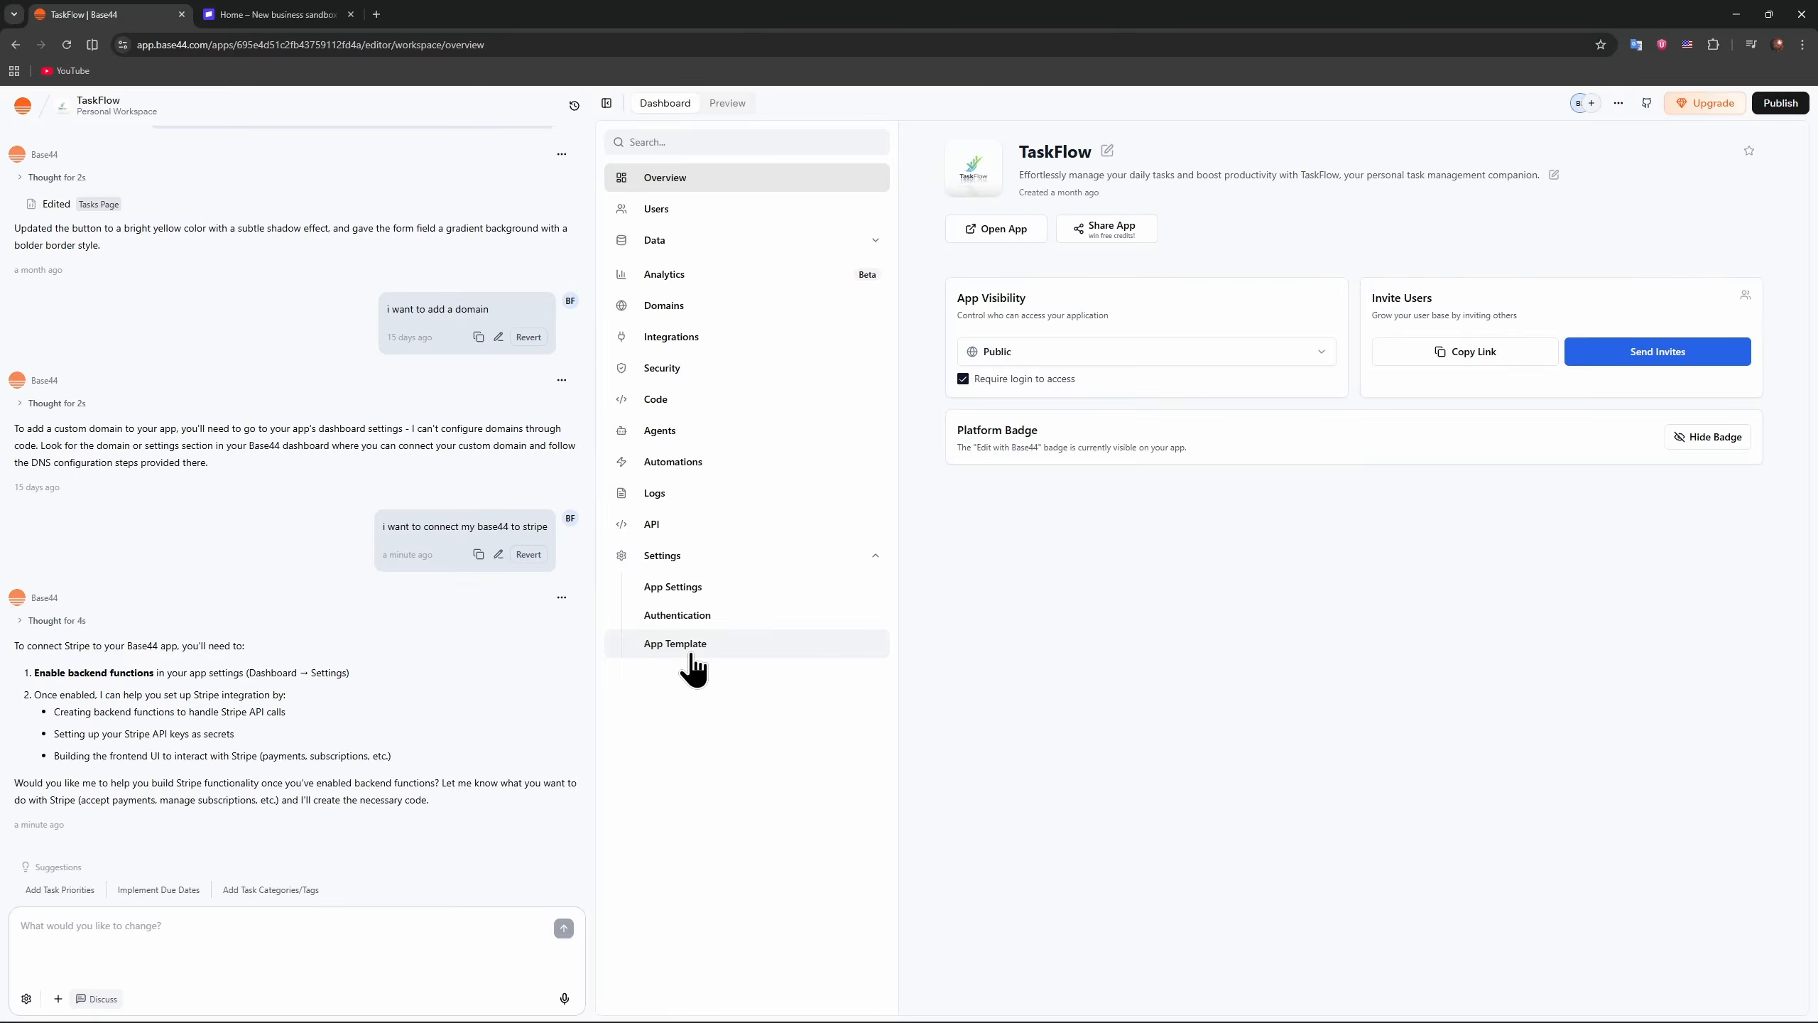
click(721, 591)
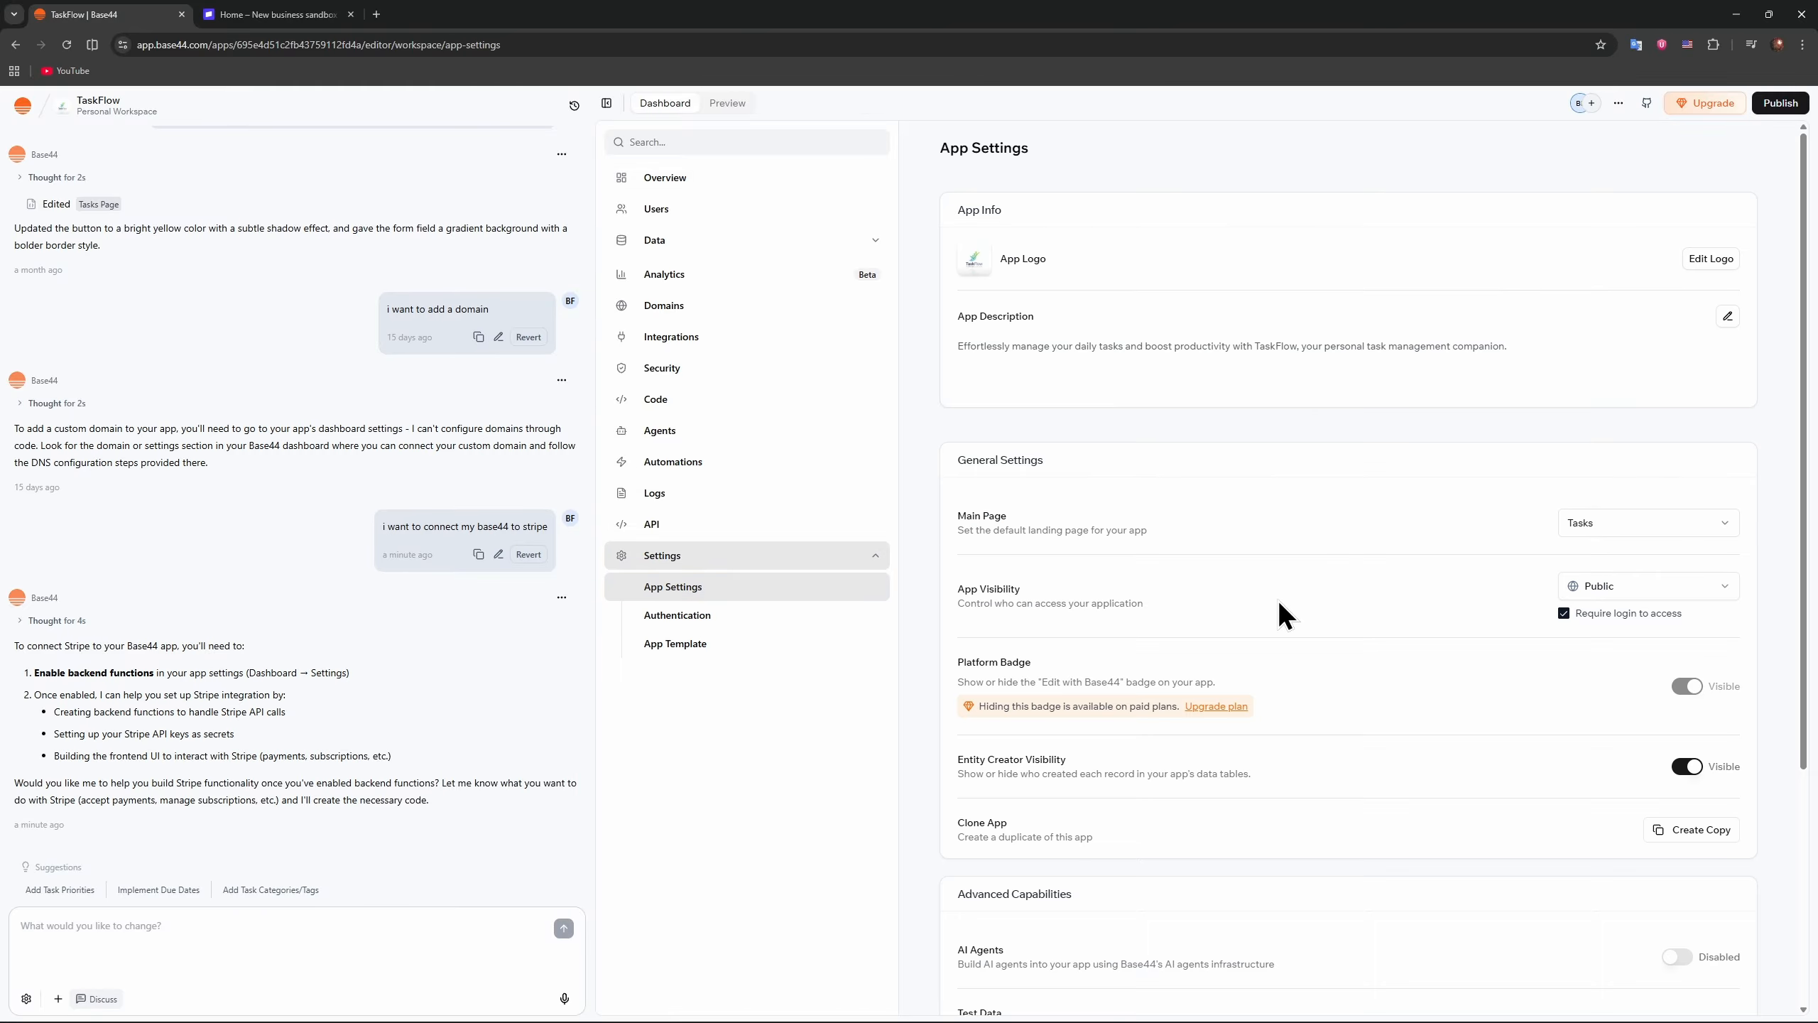
scroll(1278, 602, down, 5)
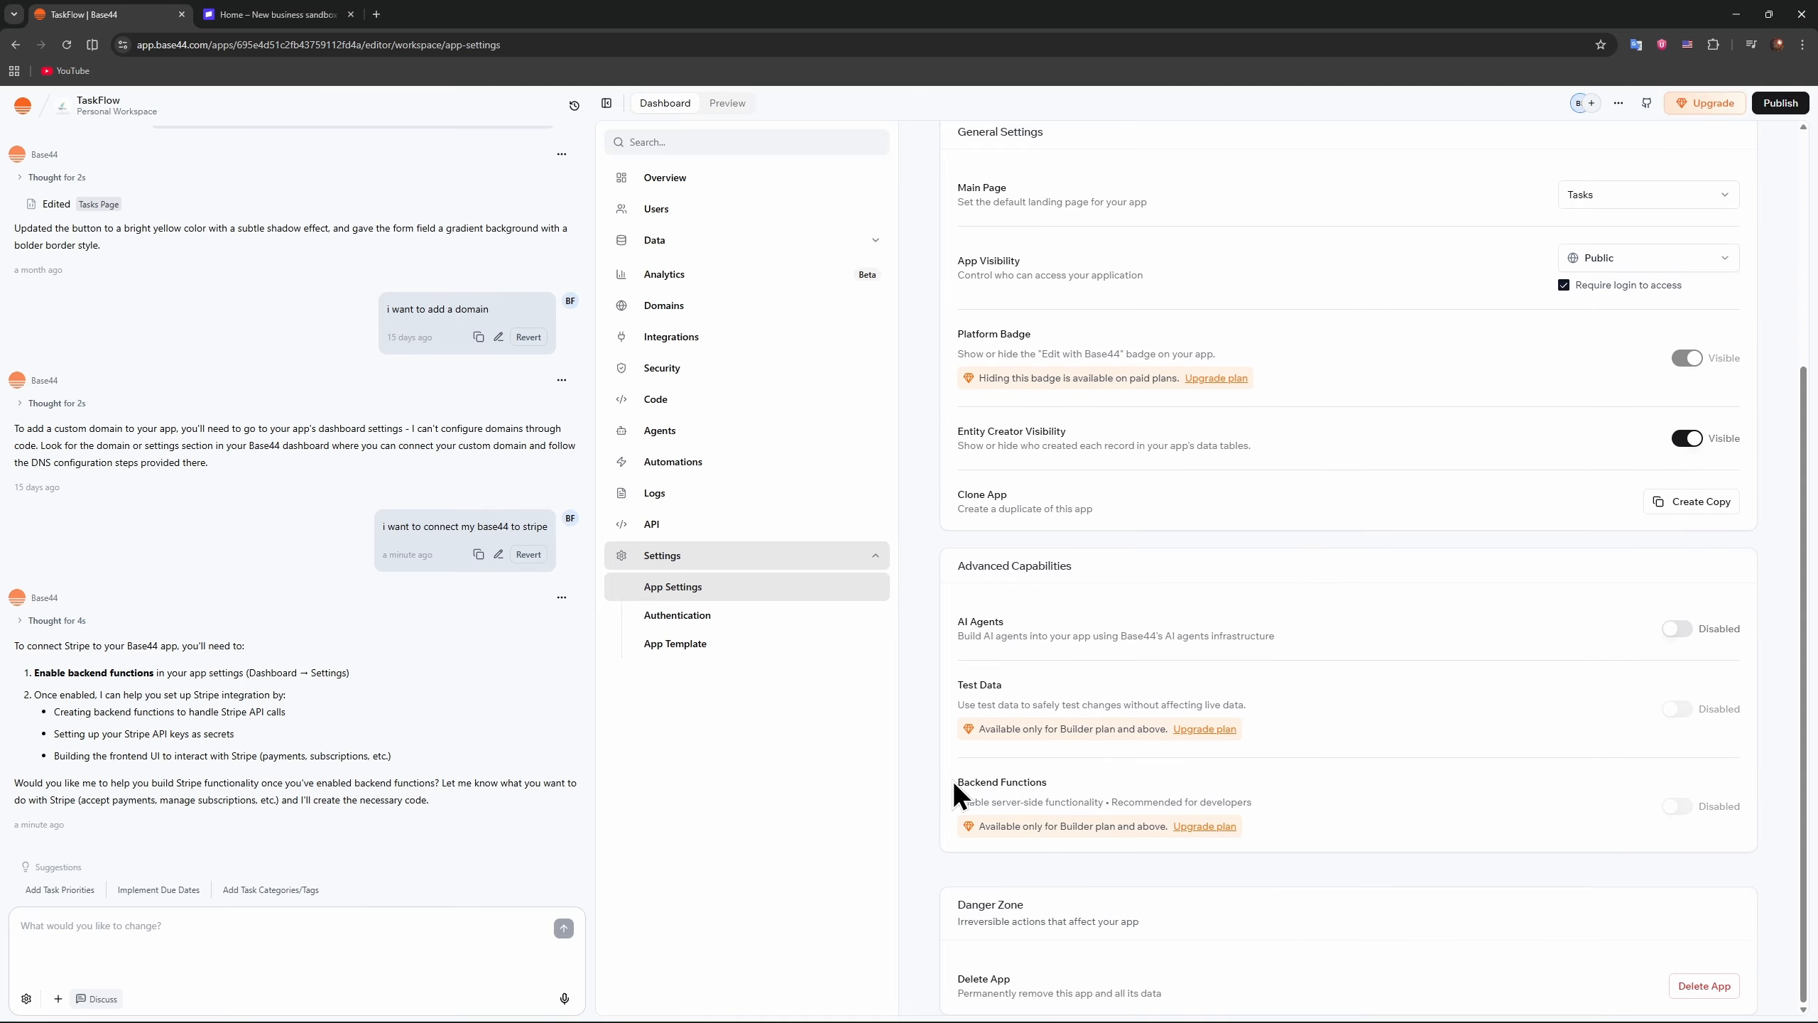
triple_click(952, 780)
click(1075, 780)
Step: Open the upgrade offer for Backend Functions, compare the subscription plans and return to the app settings
click(1212, 827)
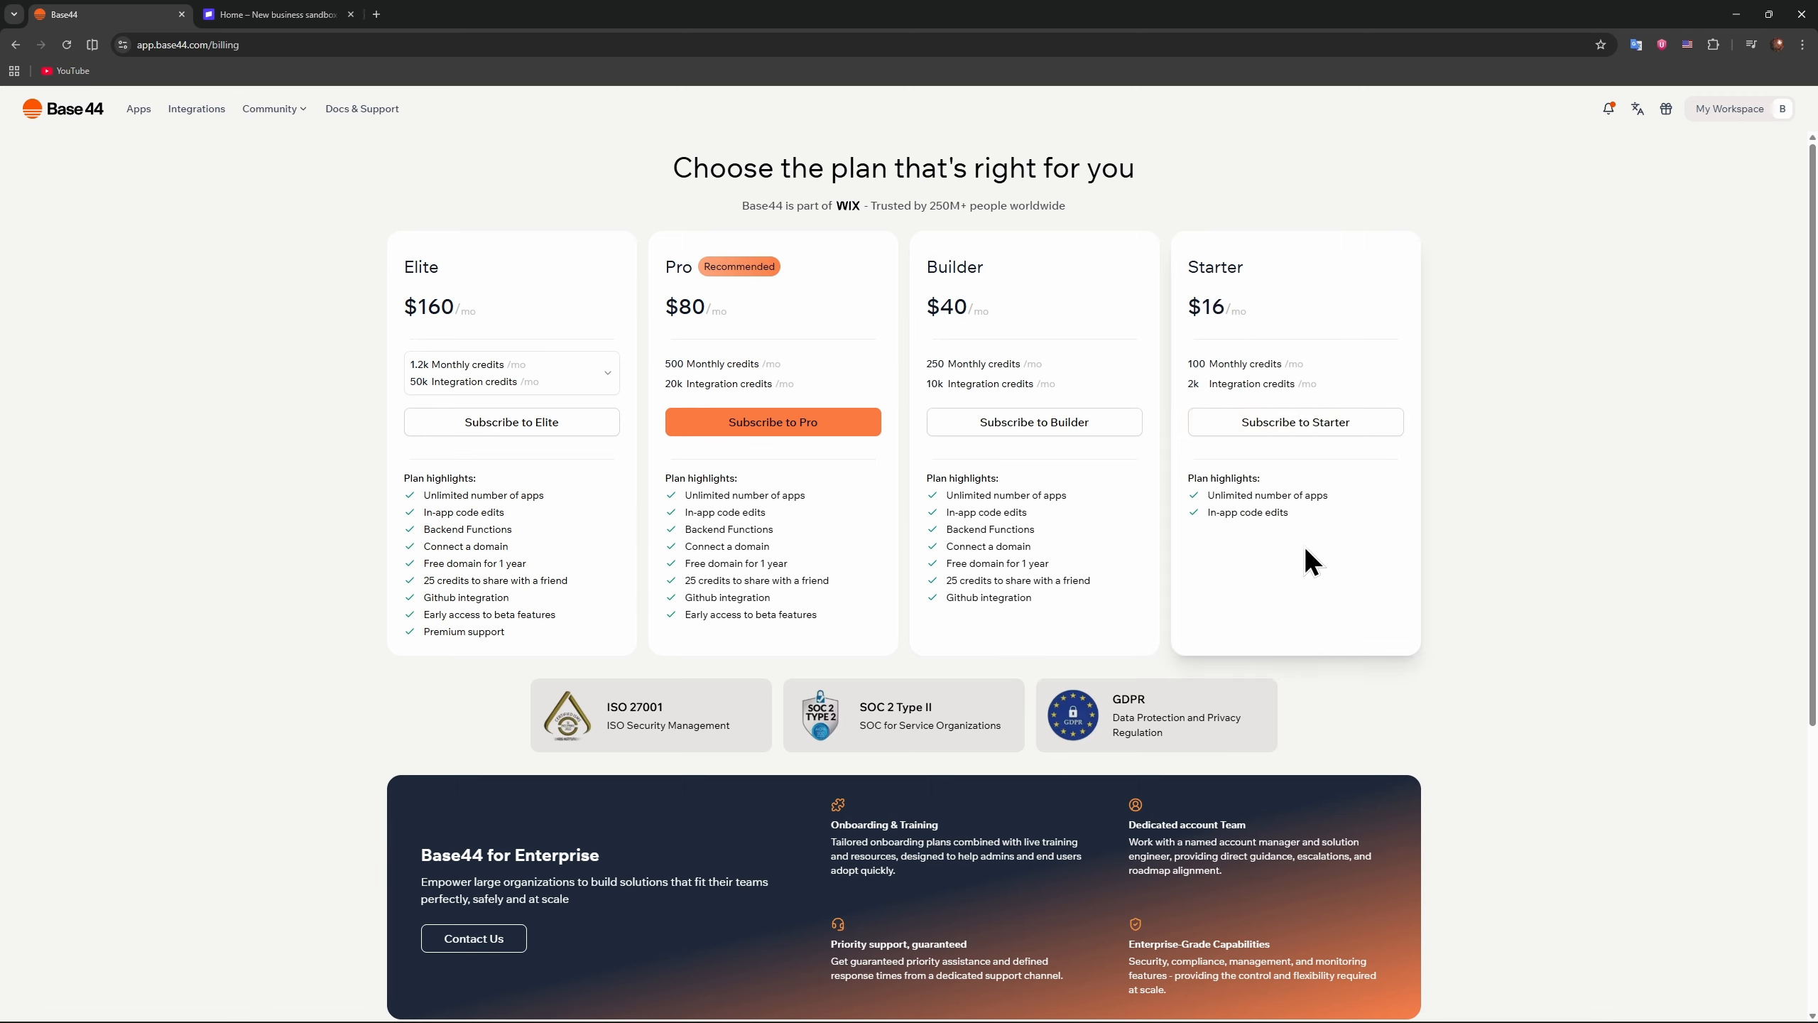
click(15, 45)
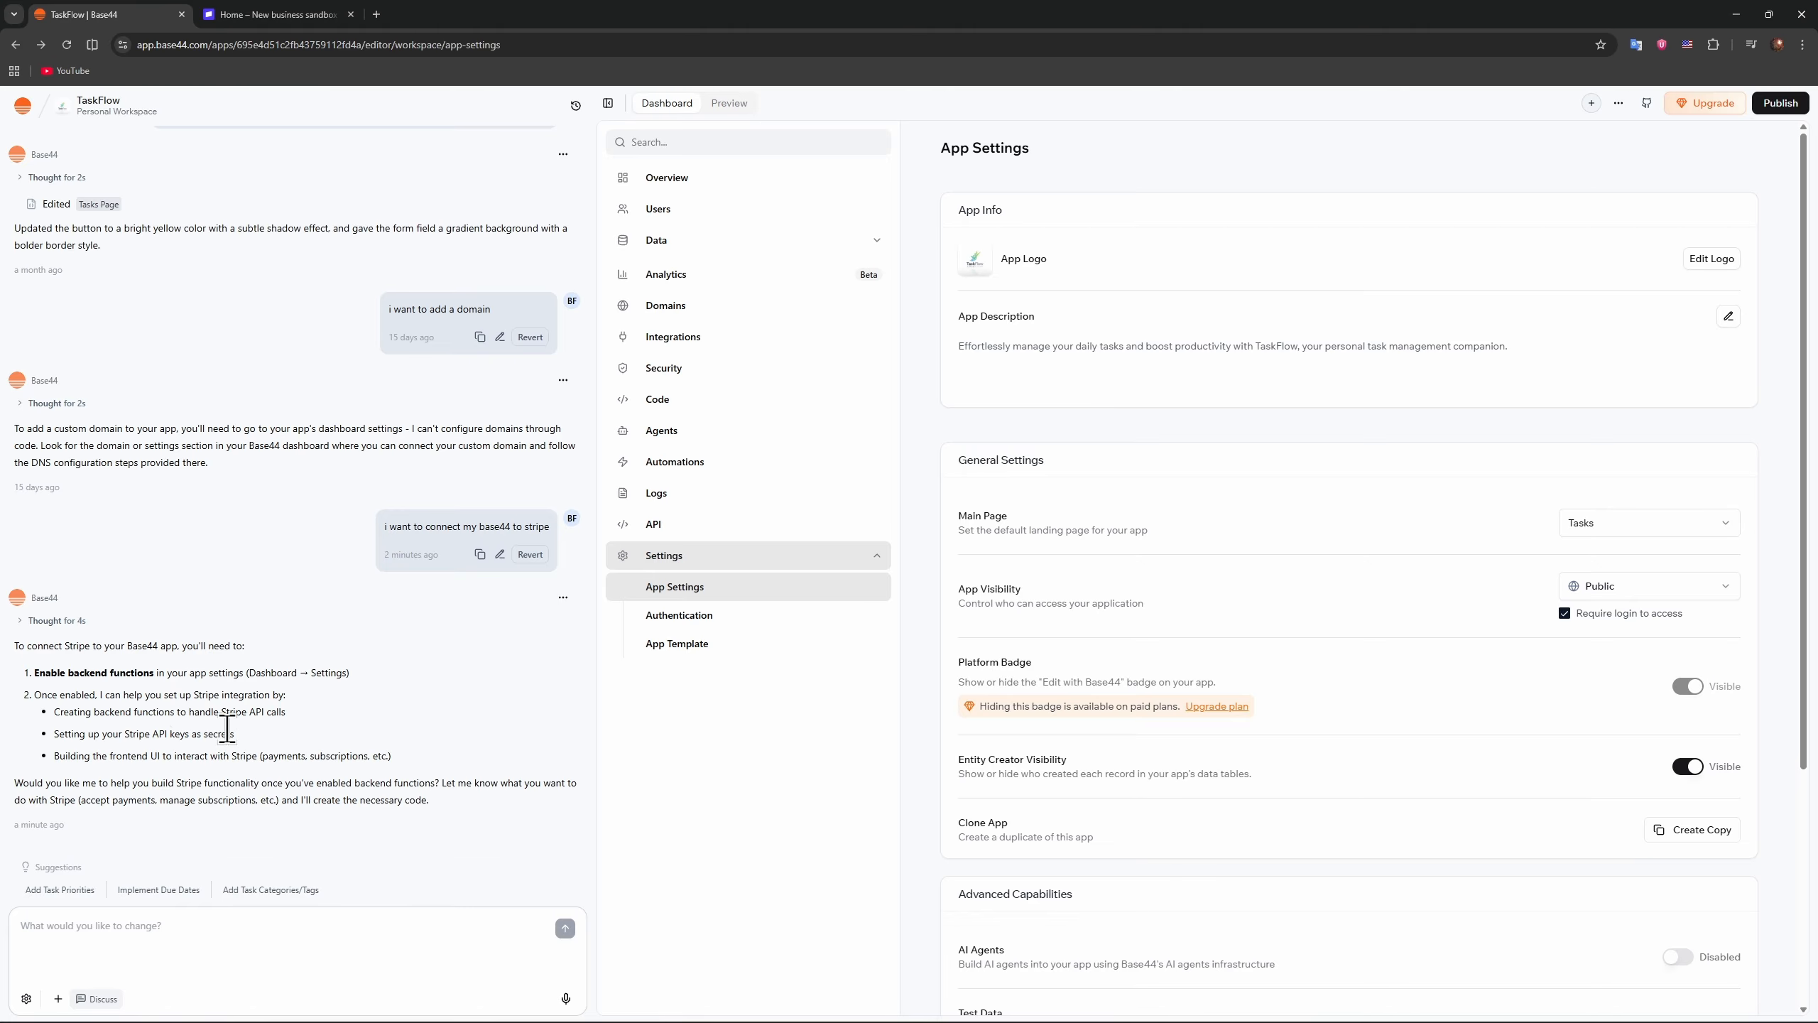
Step: Switch to Stripe to check the sandbox's publishable and secret keys on the home page, and return to Base44
click(304, 14)
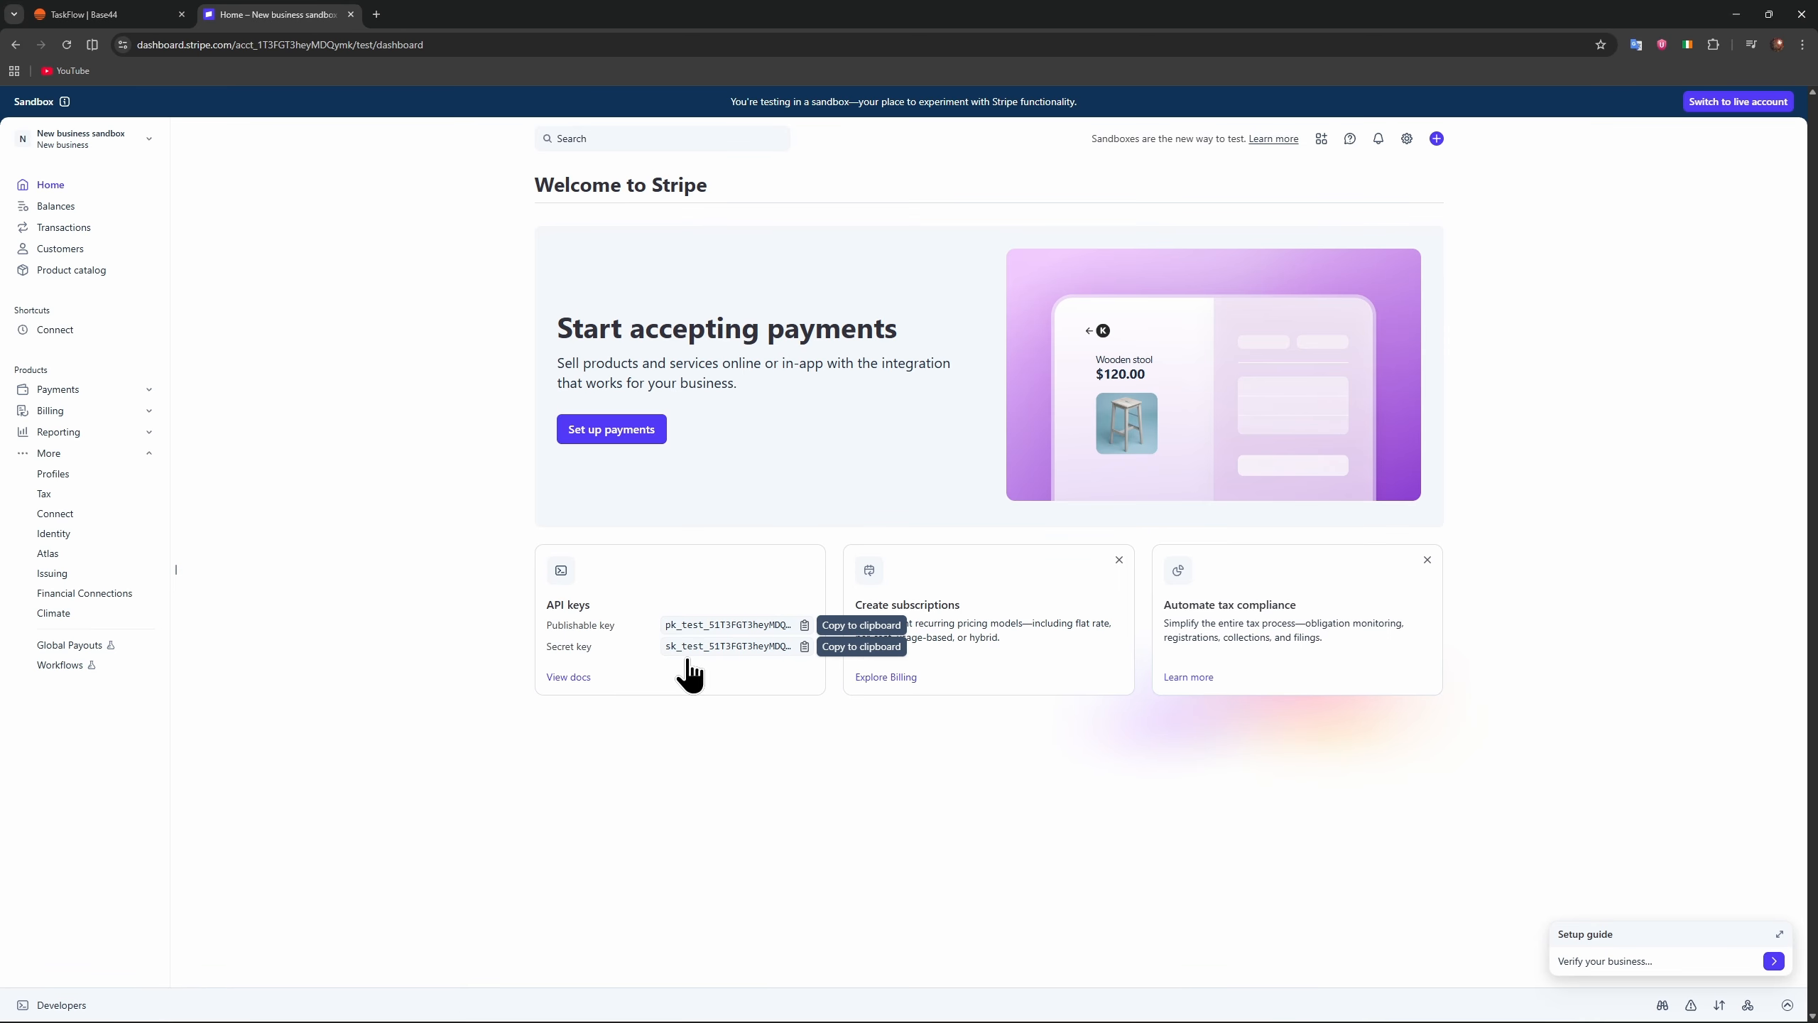
click(143, 14)
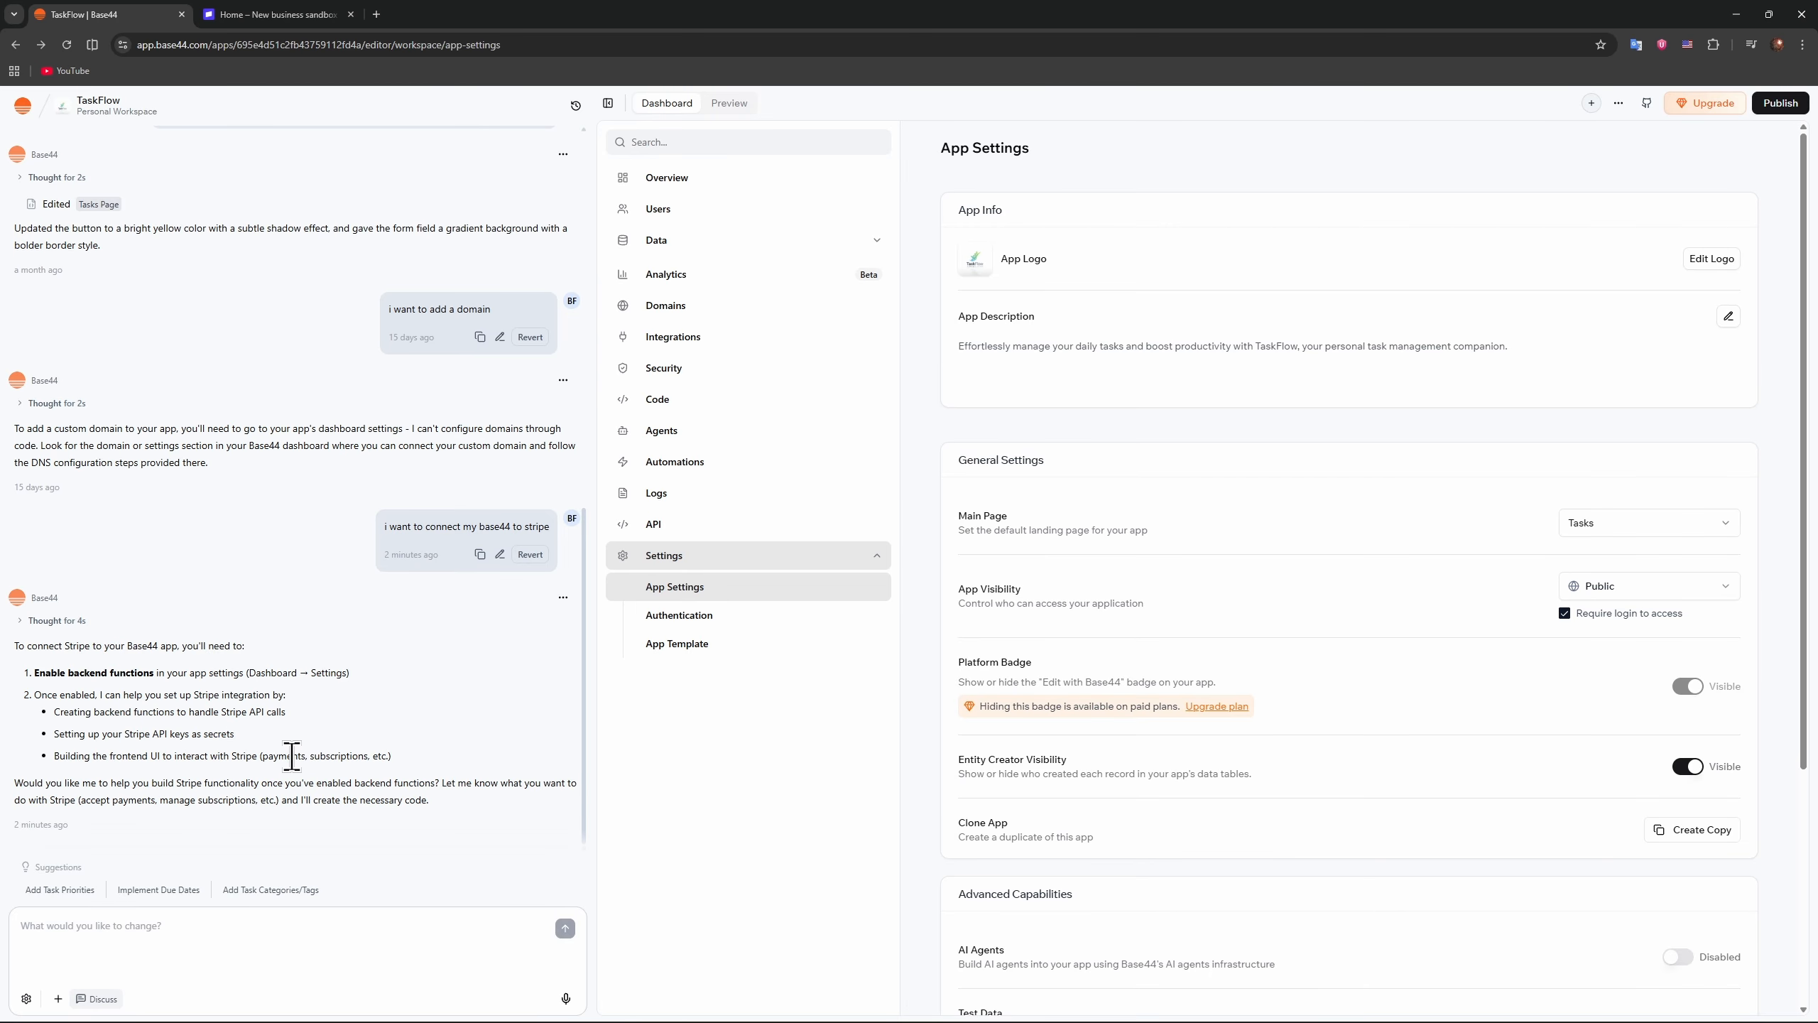
Step: Review the assistant's note on the payments and subscriptions frontend and the advanced capabilities in App Settings
drag(263, 757, 358, 758)
click(511, 718)
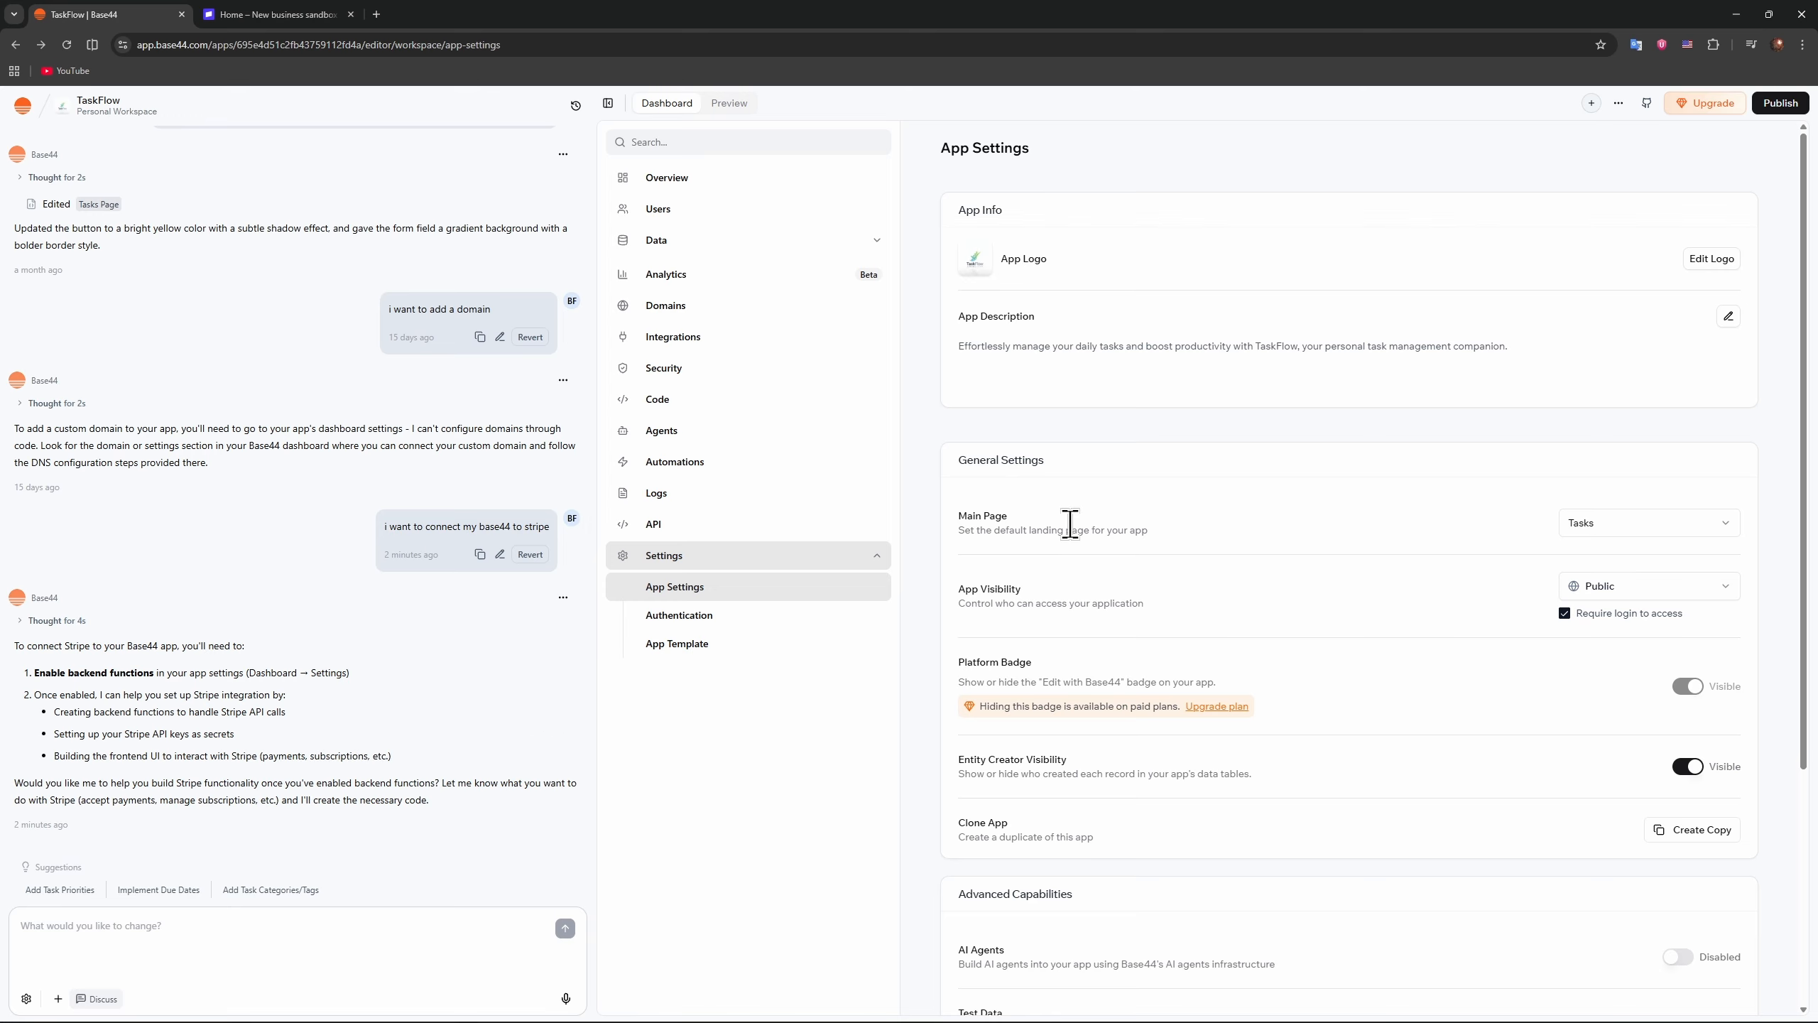
scroll(1249, 640, down, 2)
scroll(1267, 648, down, 3)
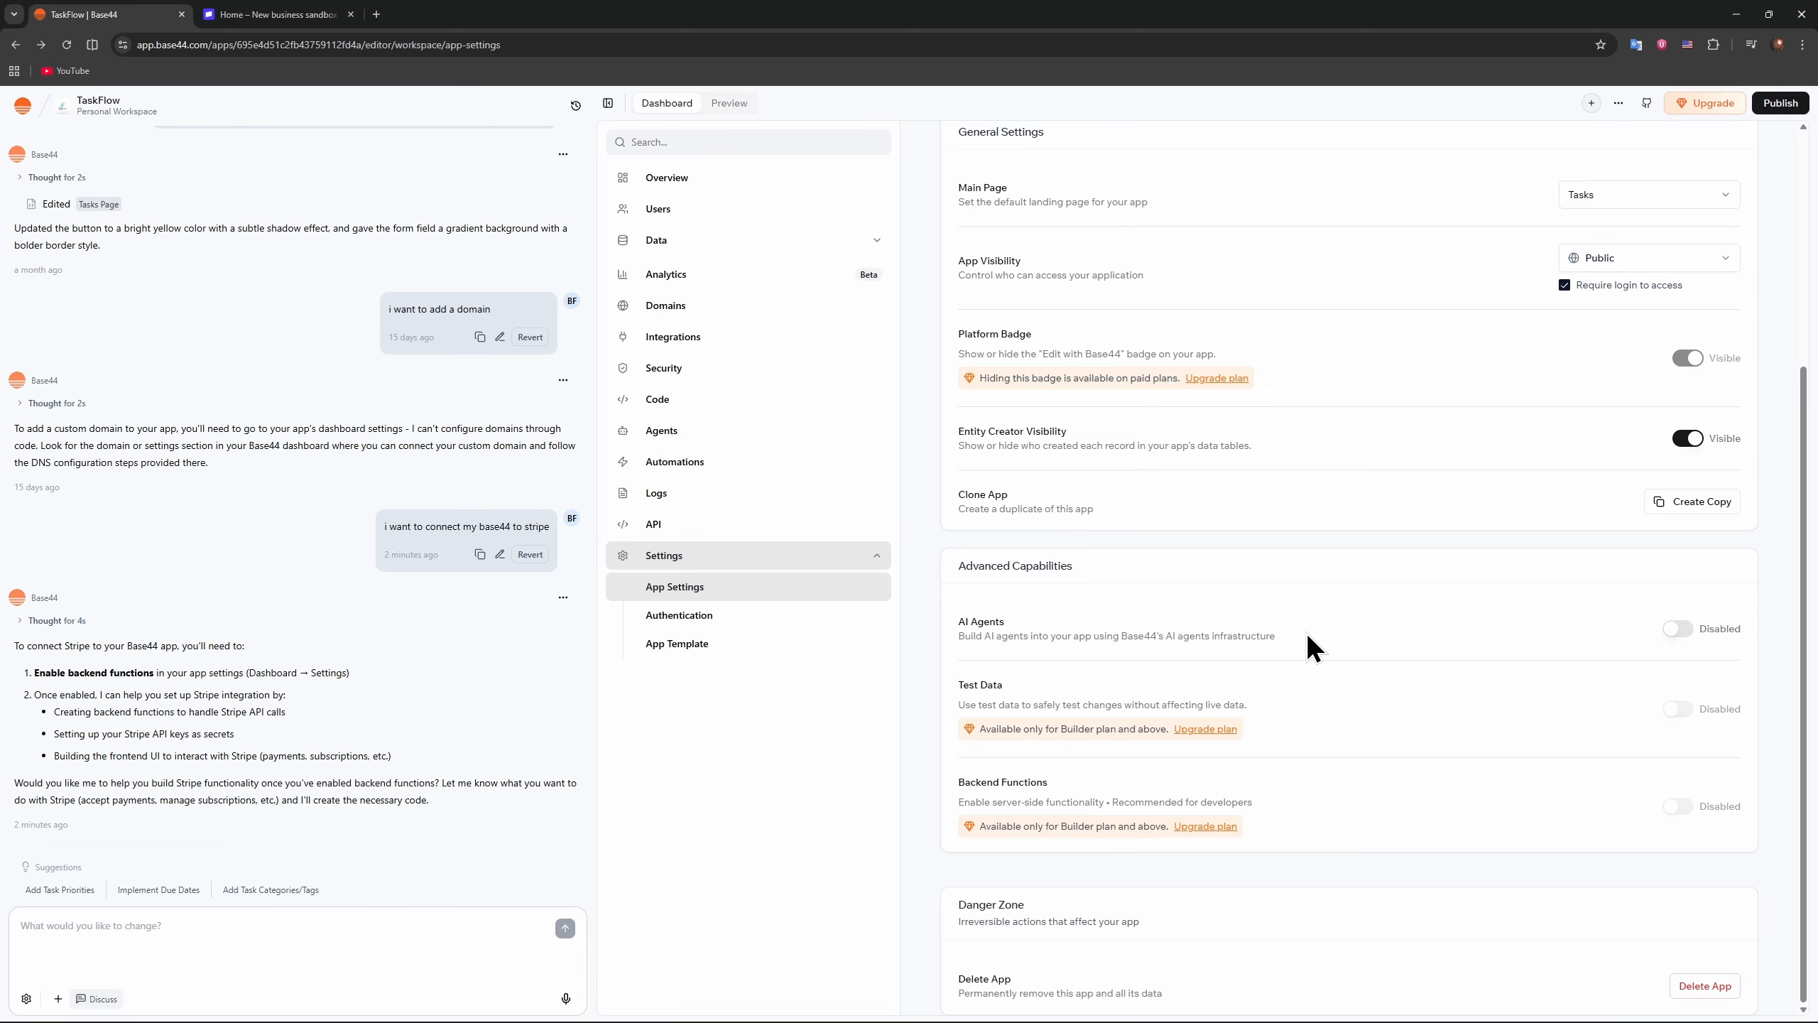
Step: Switch to the Stripe sandbox, expand the Payments products and view the payments analytics
click(314, 14)
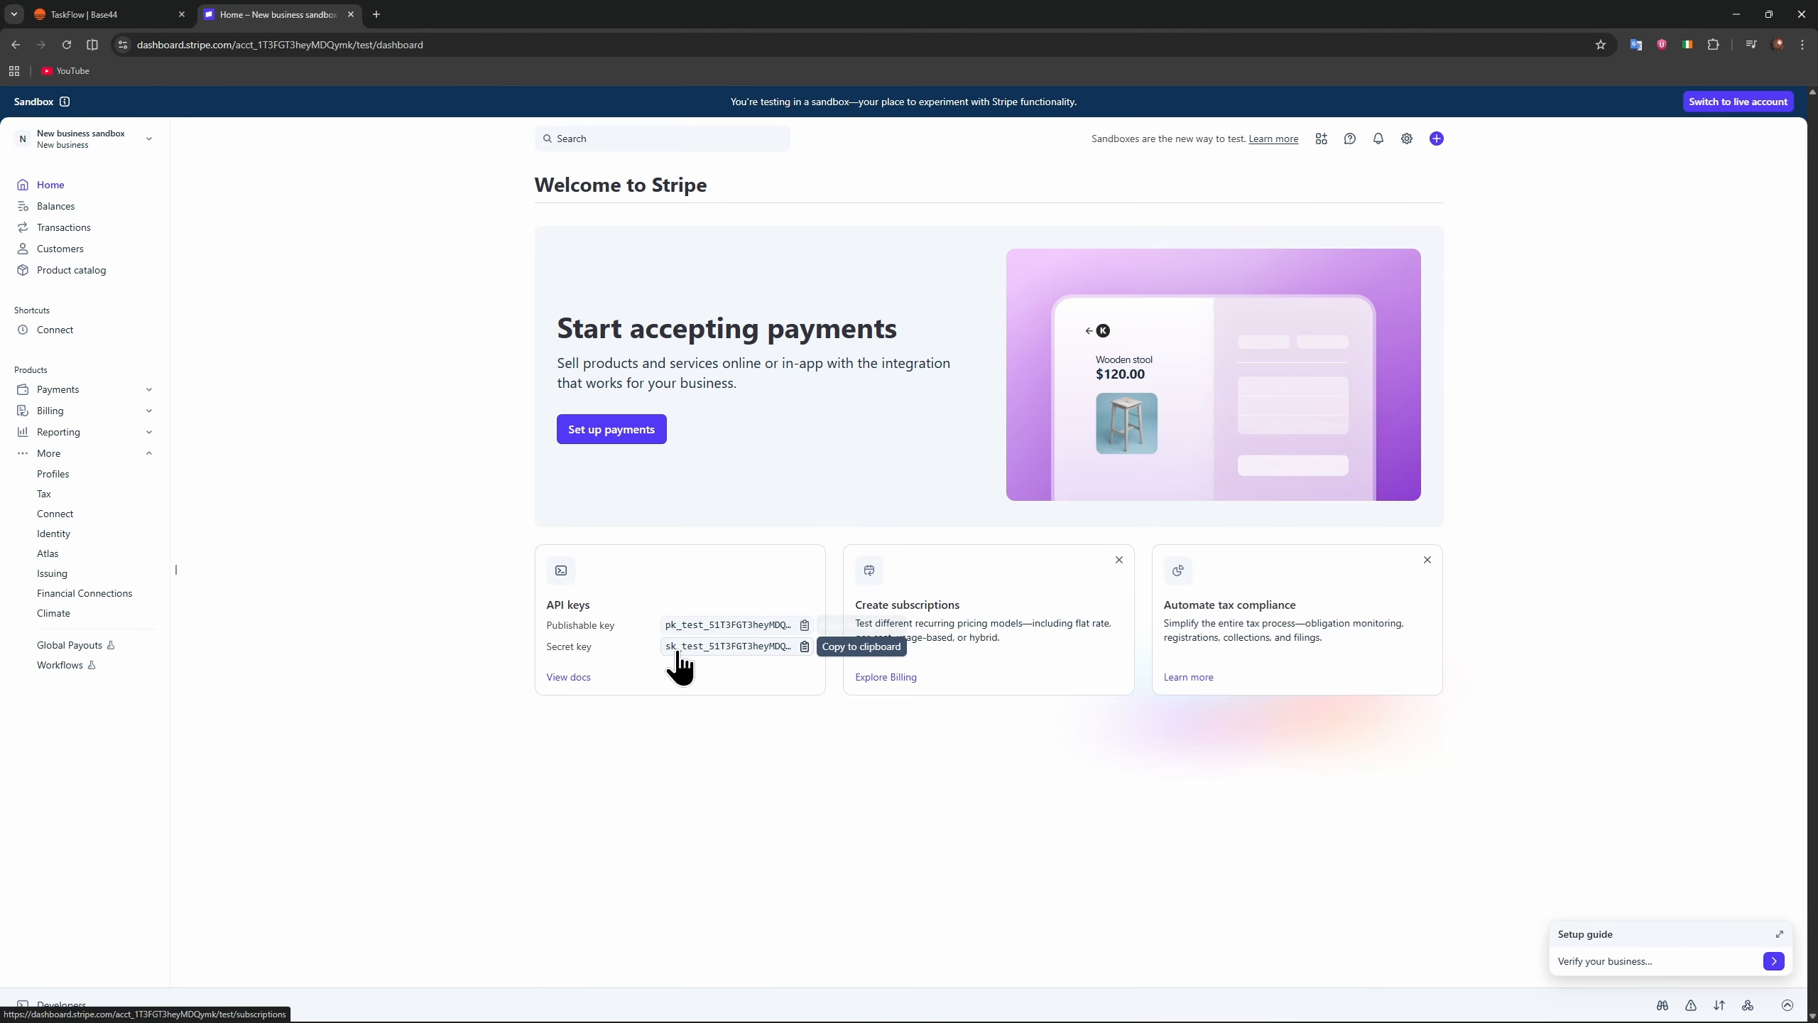
click(94, 390)
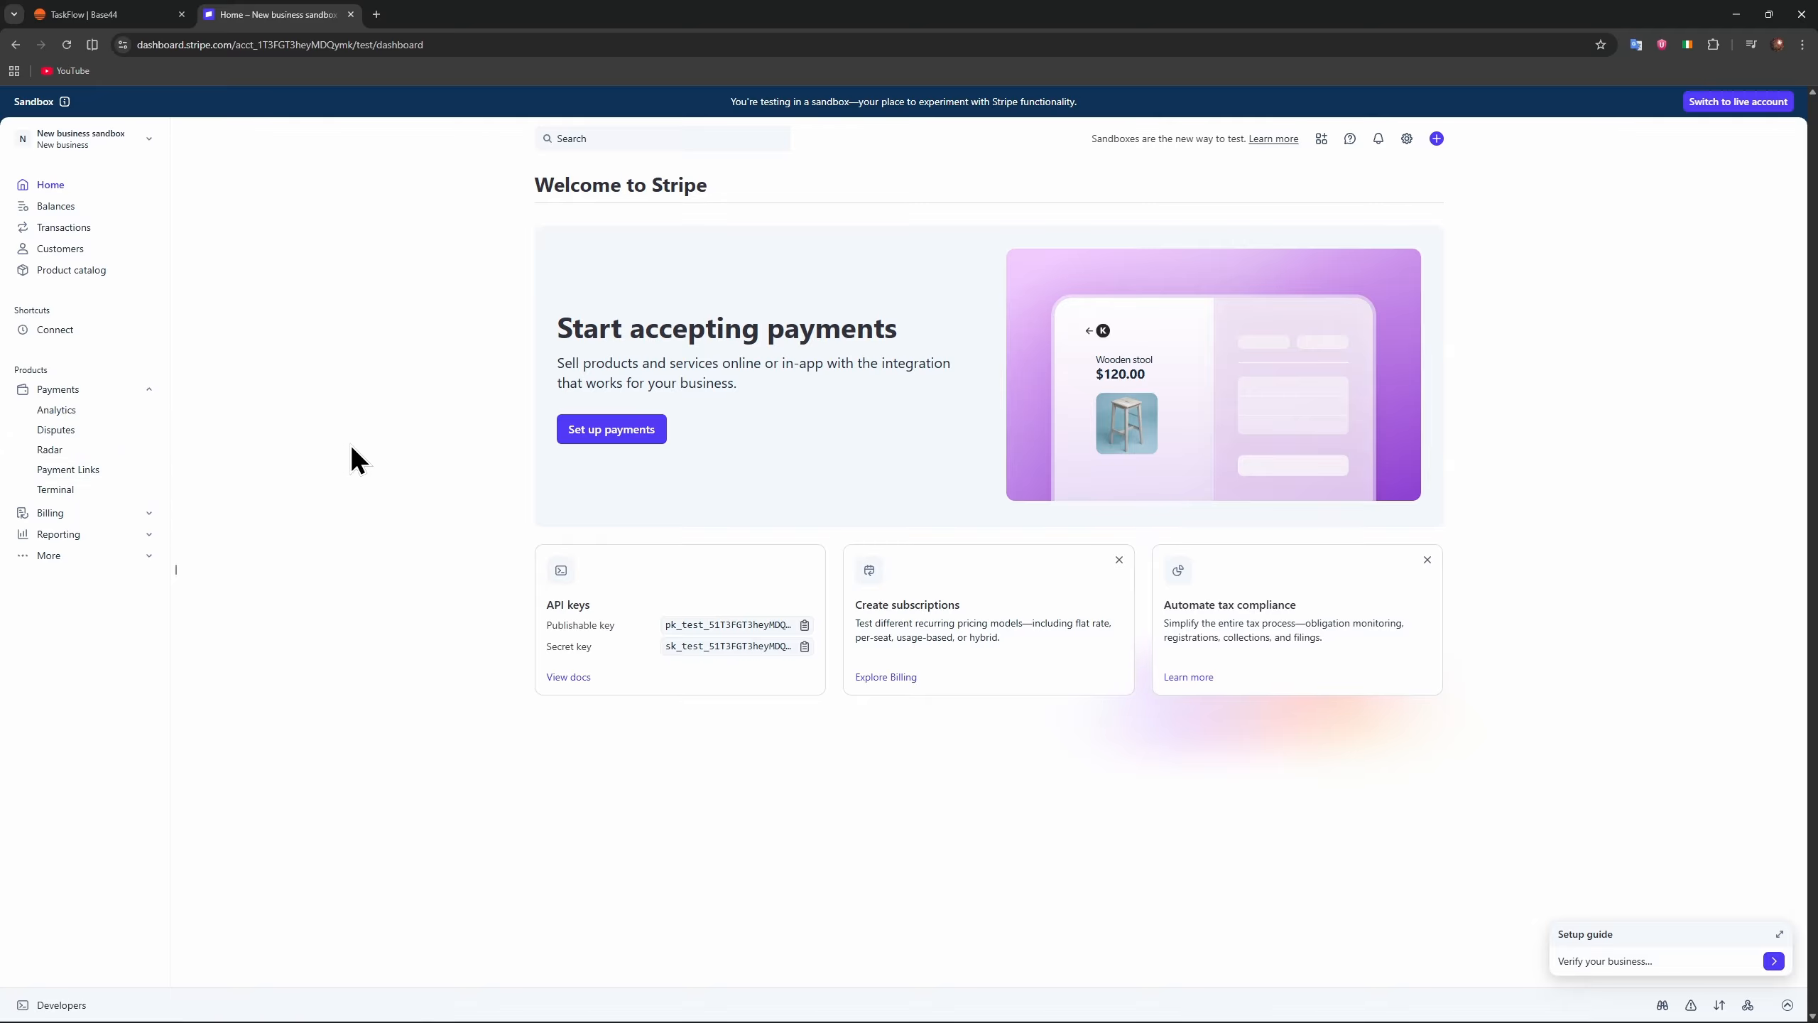
click(85, 410)
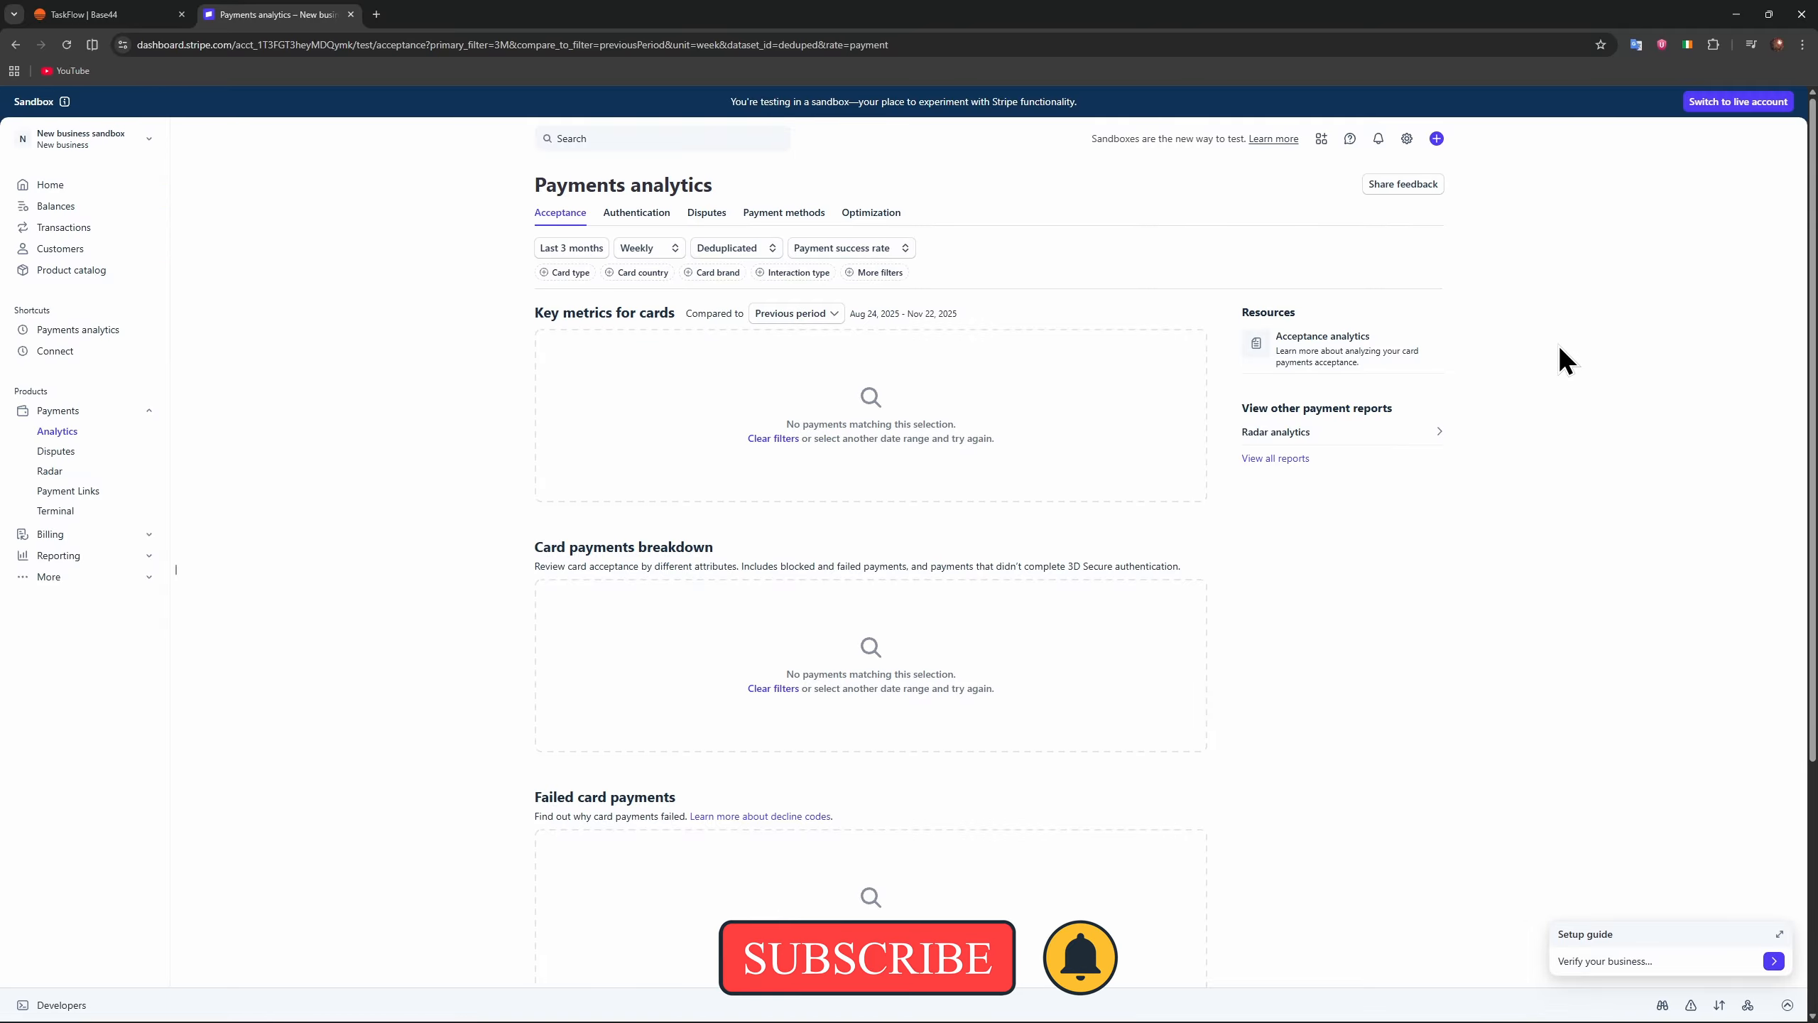
mouse_move(1814, 273)
mouse_down()
mouse_move(1813, 463)
mouse_move(1813, 266)
mouse_up()
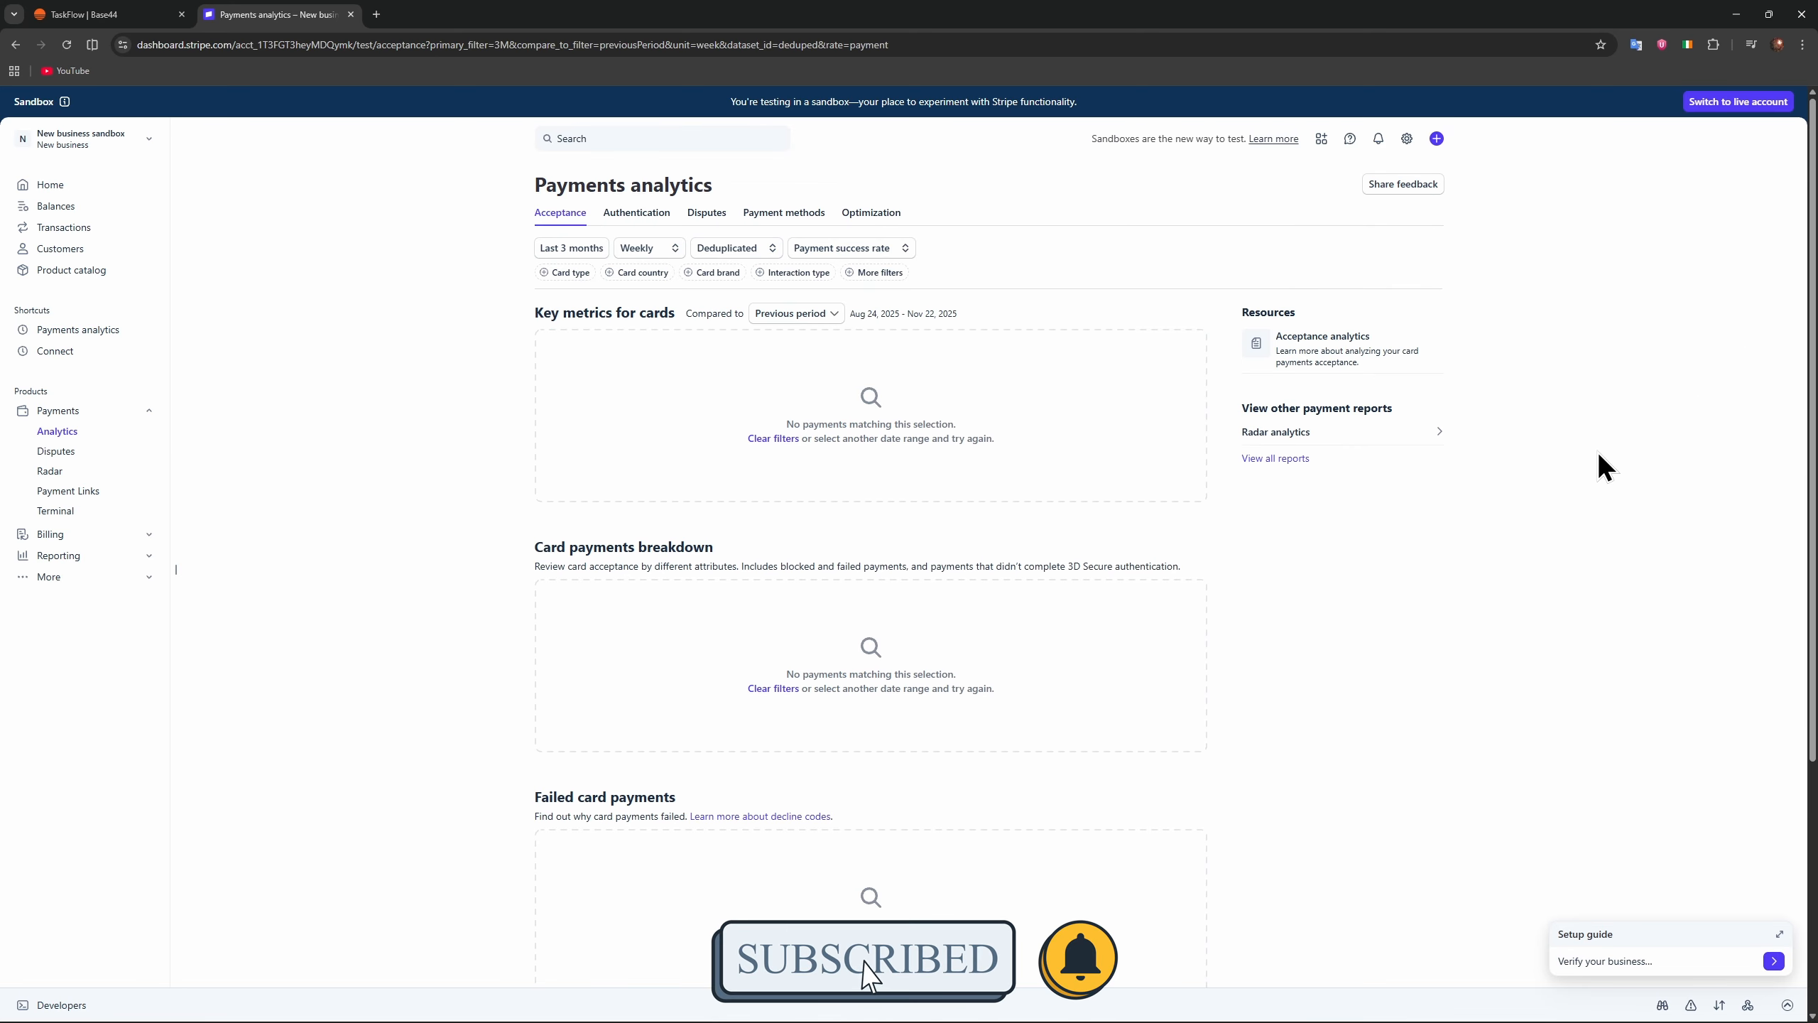